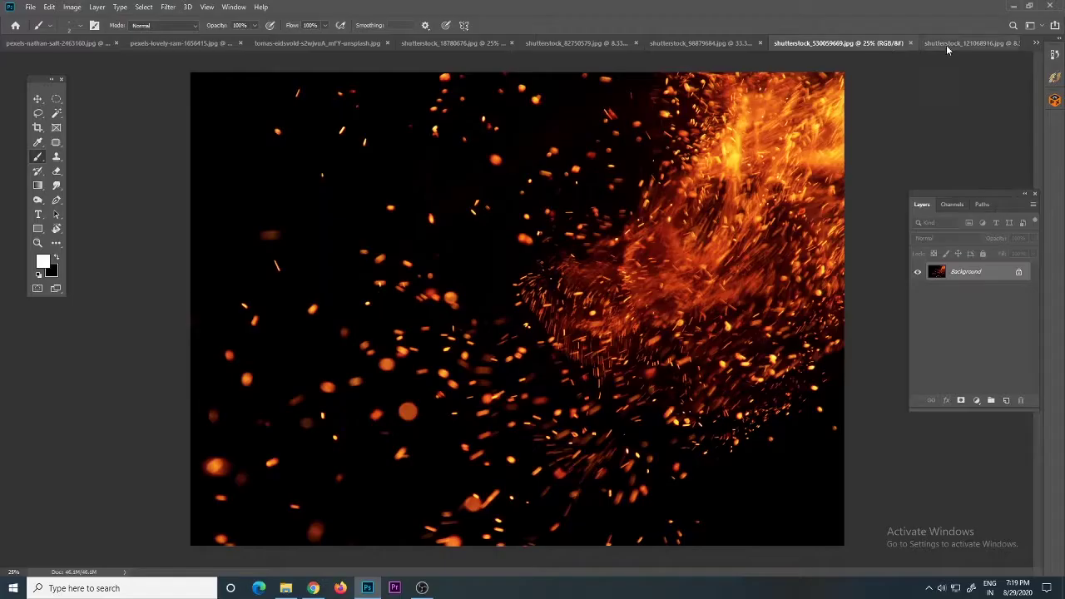
# Paste the guitar cutout into the landscape and close the guitar image without saving.
pyautogui.click(949, 43)
pyautogui.click(1037, 43)
pyautogui.click(291, 43)
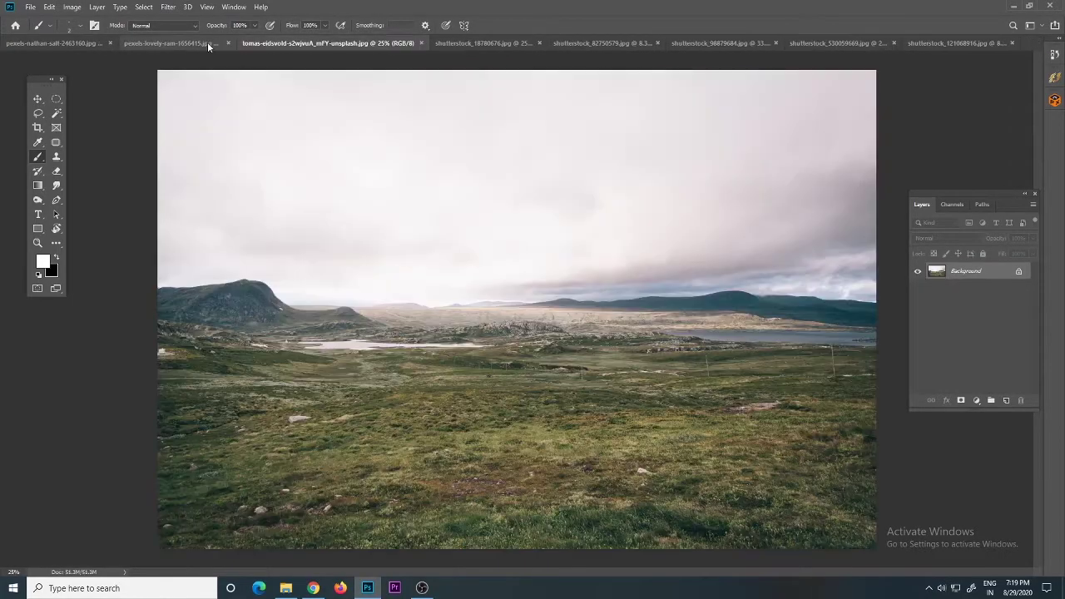
pyautogui.click(207, 43)
pyautogui.click(393, 42)
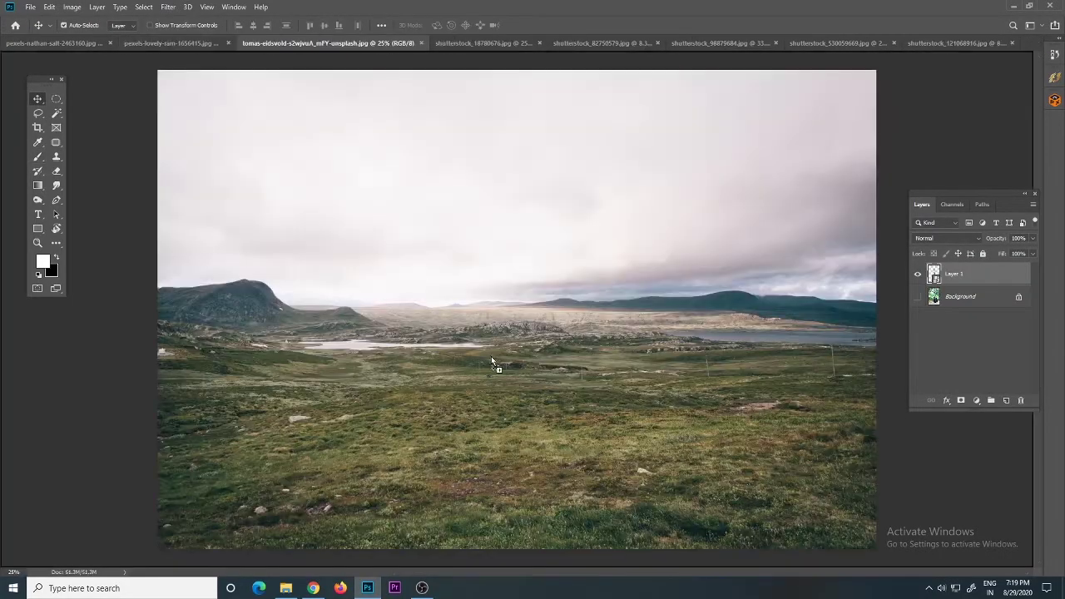
pyautogui.hotkey('ctrl', 'v')
pyautogui.click(196, 43)
pyautogui.click(298, 43)
pyautogui.click(527, 217)
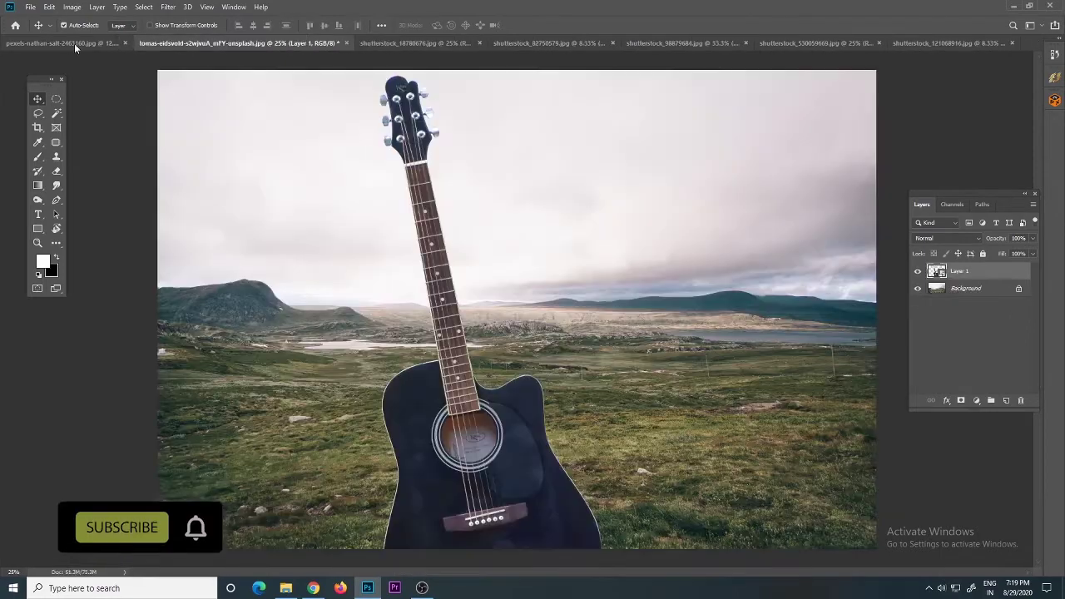
# Paste the boy into the landscape, close his image unsaved, and move him left.
pyautogui.click(74, 43)
pyautogui.click(236, 43)
pyautogui.hotkey('ctrl', 'v')
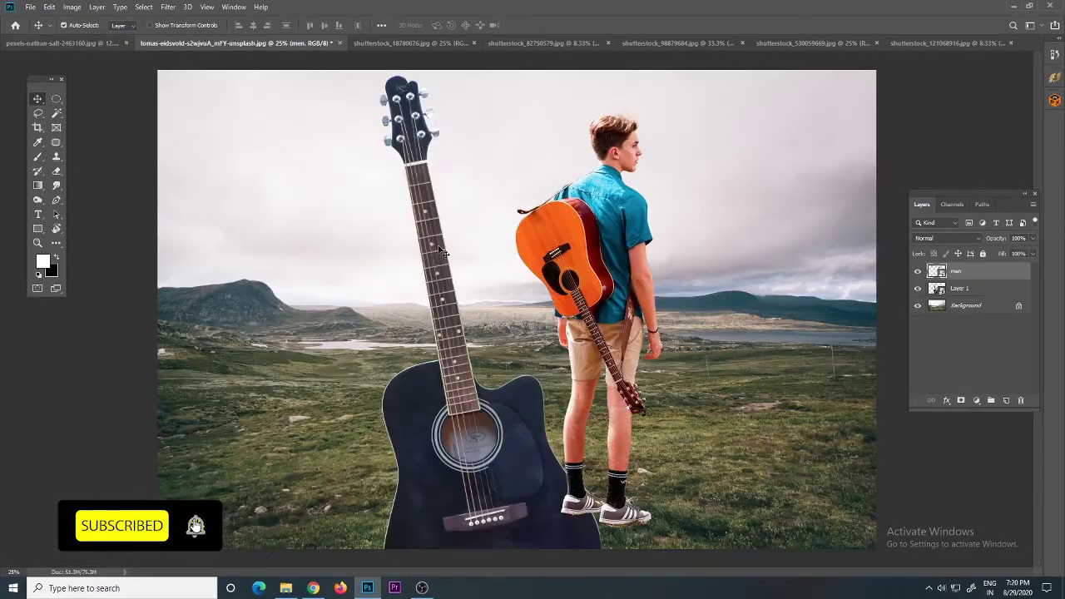
pyautogui.click(74, 43)
pyautogui.click(174, 42)
pyautogui.click(529, 218)
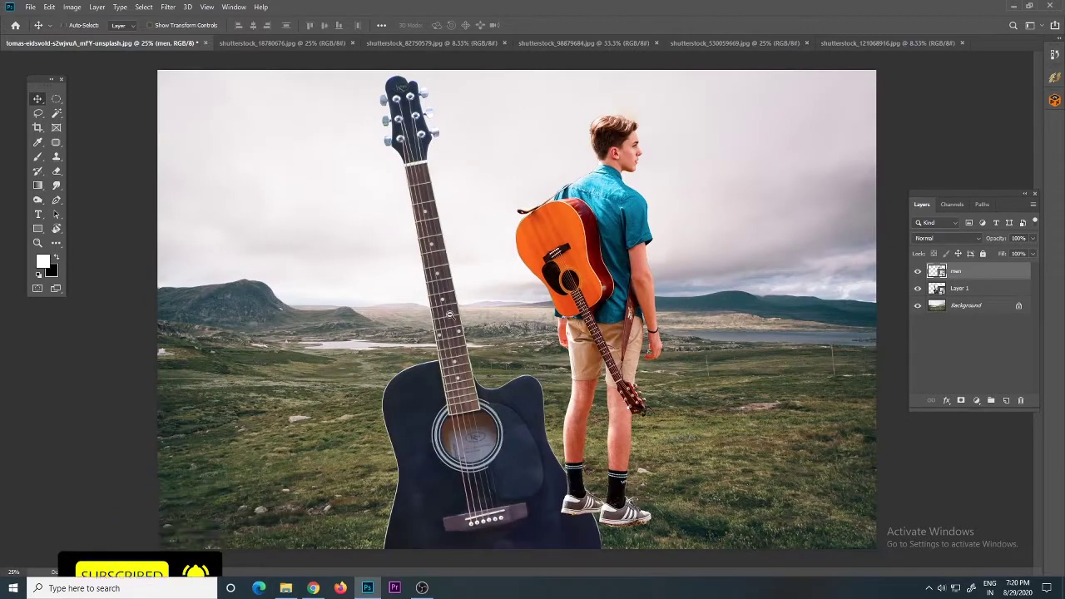
pyautogui.hotkey('ctrl', '-')
pyautogui.moveTo(568, 295); pyautogui.dragTo(436, 307)
# Flip the guitar horizontally, then rotate, shrink and place it at the right.
pyautogui.click(507, 325)
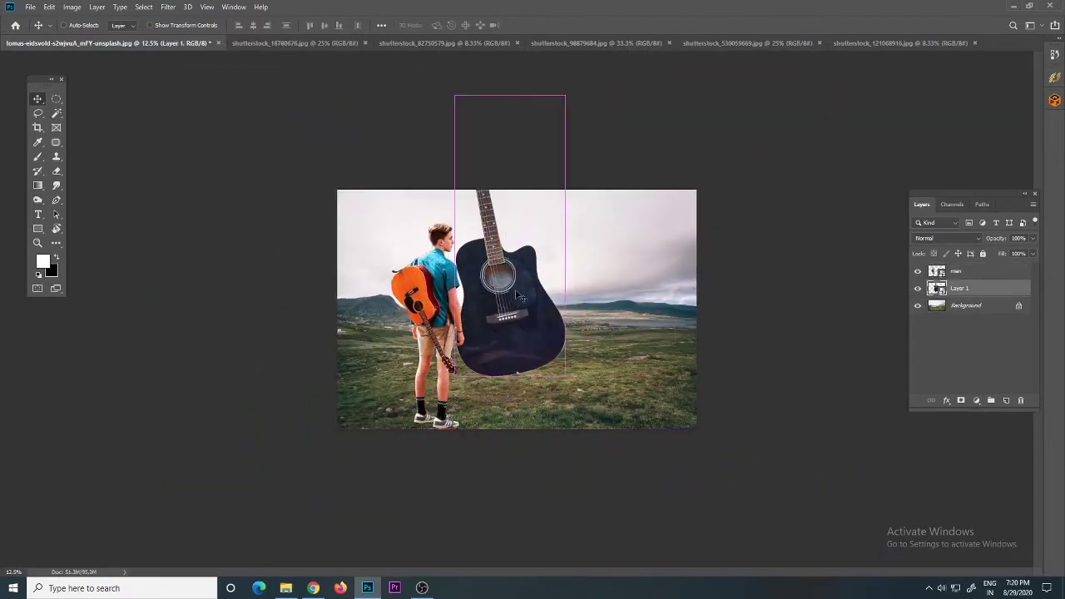
pyautogui.hotkey('ctrl', 't')
pyautogui.rightClick(521, 281)
pyautogui.click(549, 409)
pyautogui.rightClick(513, 308)
pyautogui.click(551, 421)
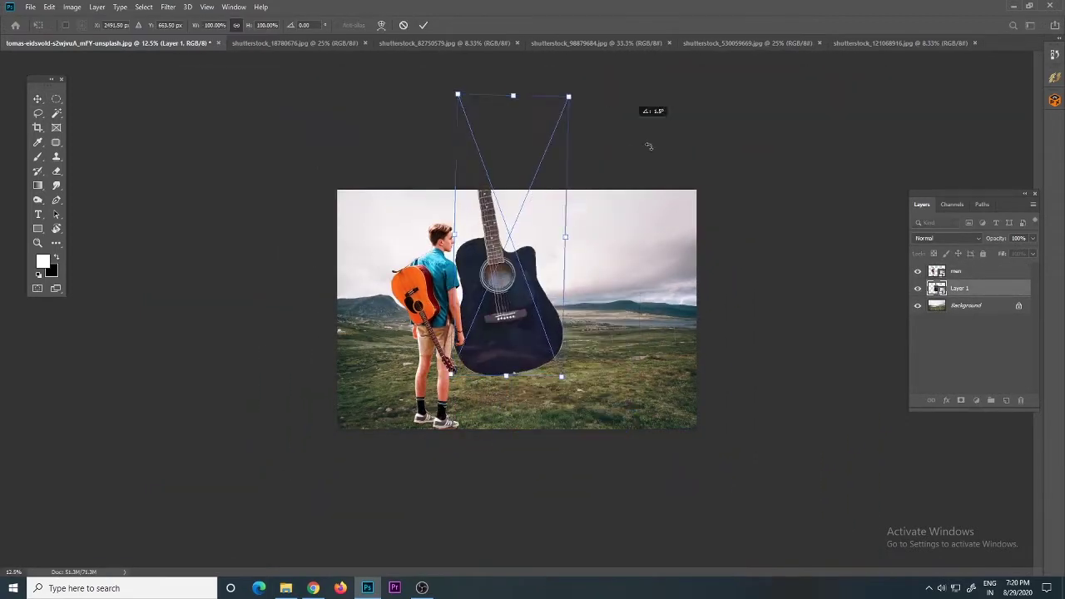
pyautogui.moveTo(647, 142); pyautogui.dragTo(652, 252)
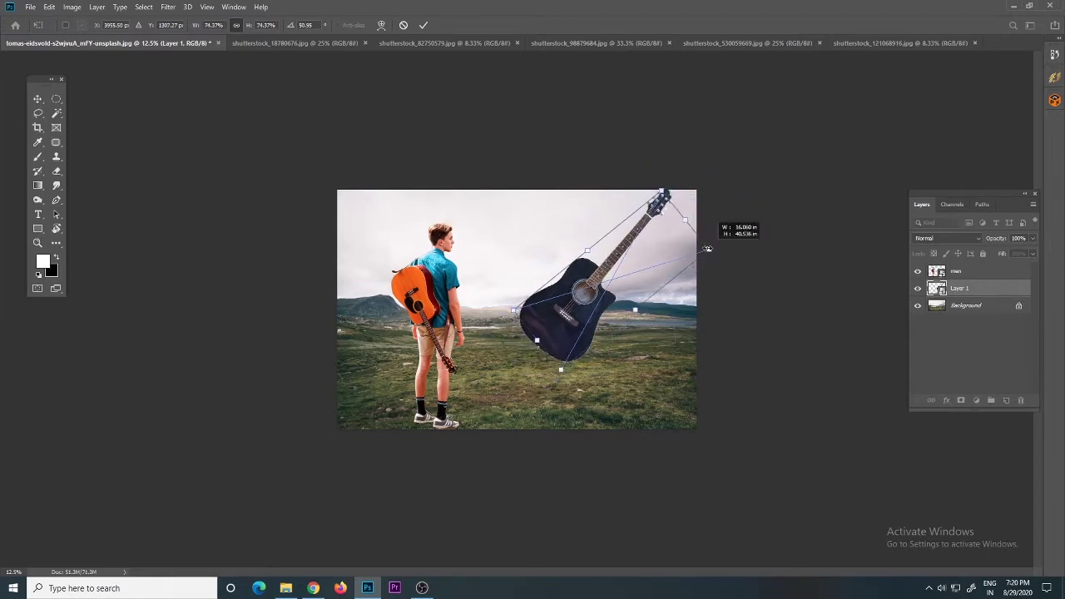
pyautogui.press('Return')
# Place the mountain ridge photo from Downloads into the composite.
pyautogui.click(285, 588)
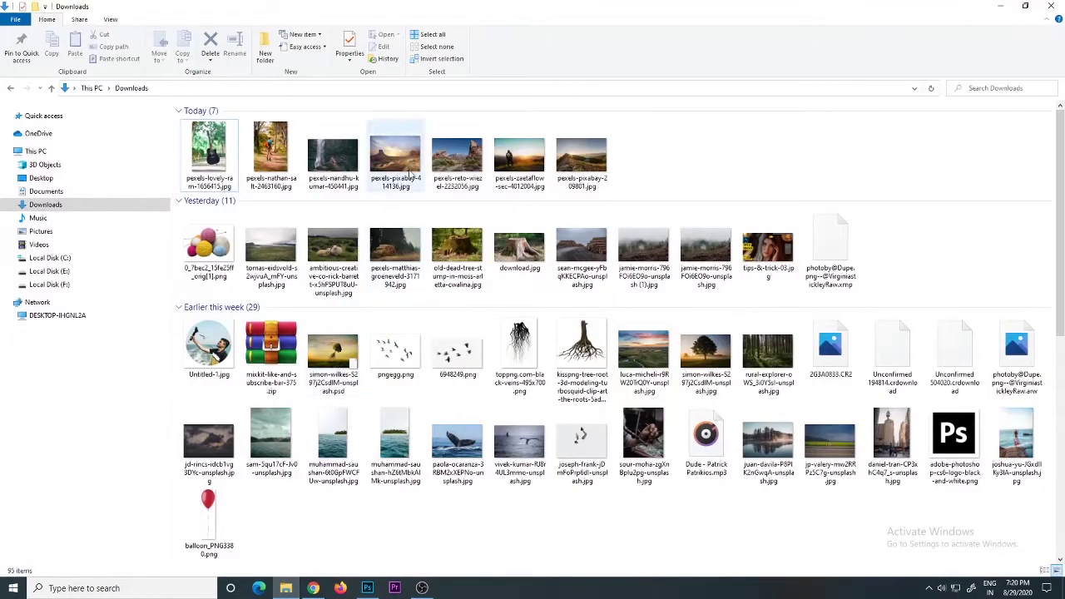
pyautogui.moveTo(583, 154); pyautogui.dragTo(585, 364)
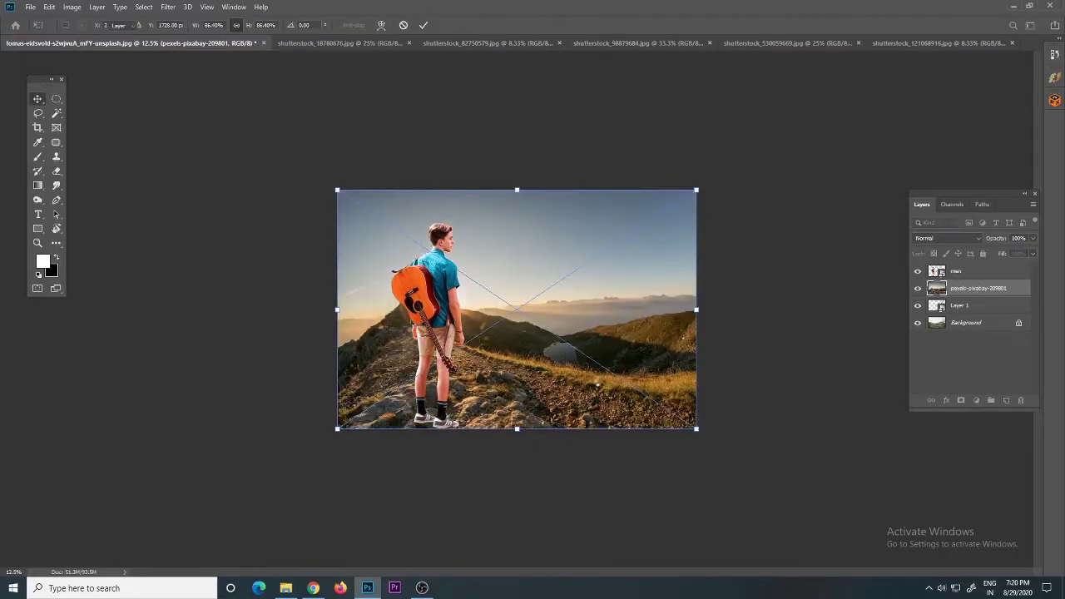
pyautogui.press('Return')
# Add a layer mask to the ridge photo and paint black to reveal the guitar.
pyautogui.click(961, 400)
pyautogui.press('b')
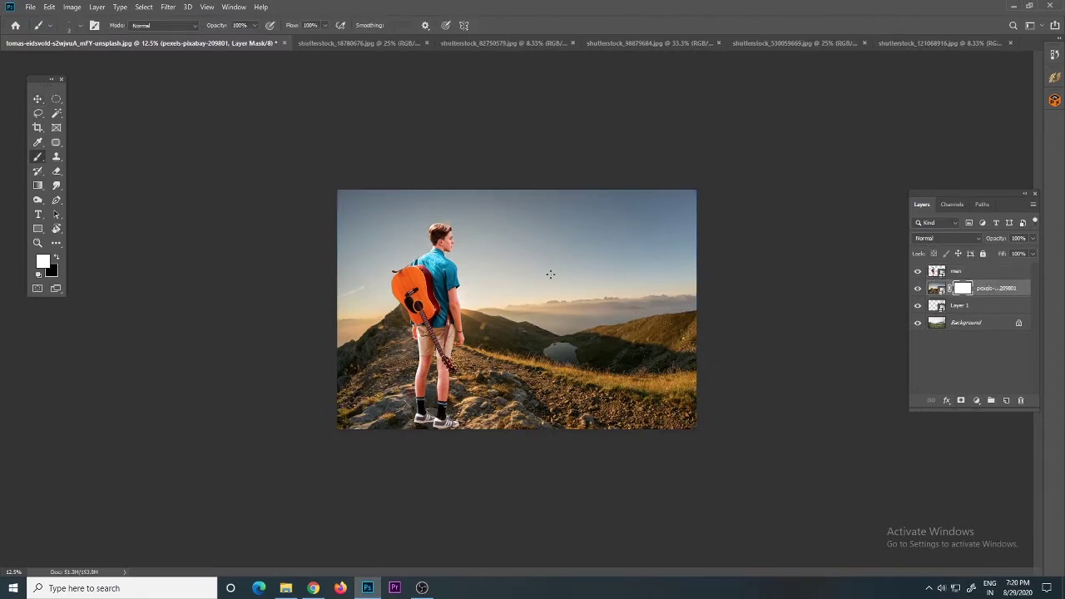
pyautogui.press('x')
pyautogui.moveTo(565, 227); pyautogui.dragTo(349, 242)
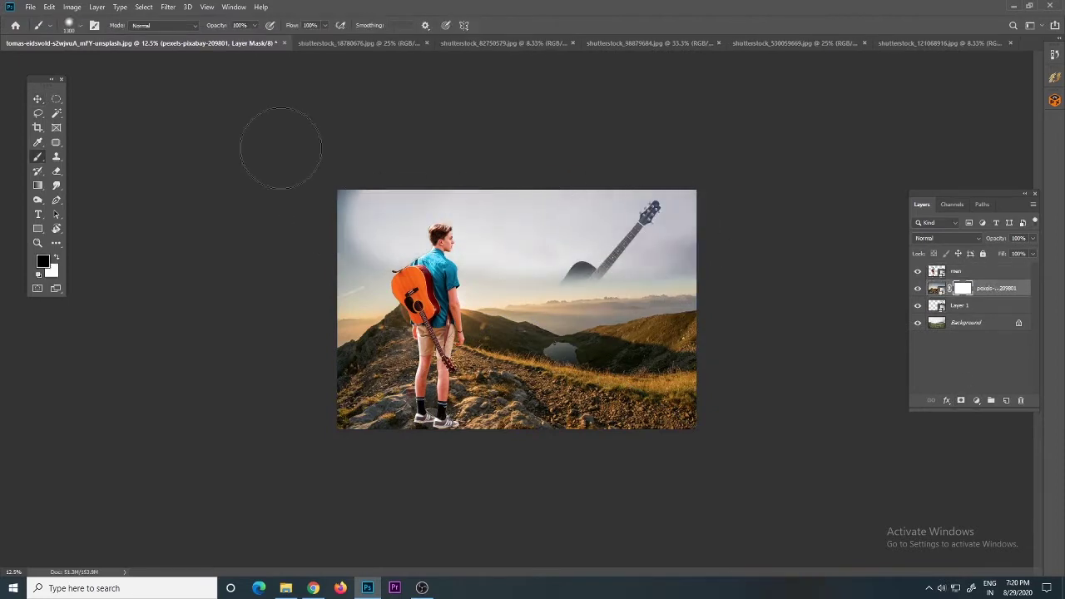
# Set brush Flow Jitter Control to Off and reveal more of the guitar body and neck.
pyautogui.click(73, 25)
pyautogui.click(94, 25)
pyautogui.click(510, 214)
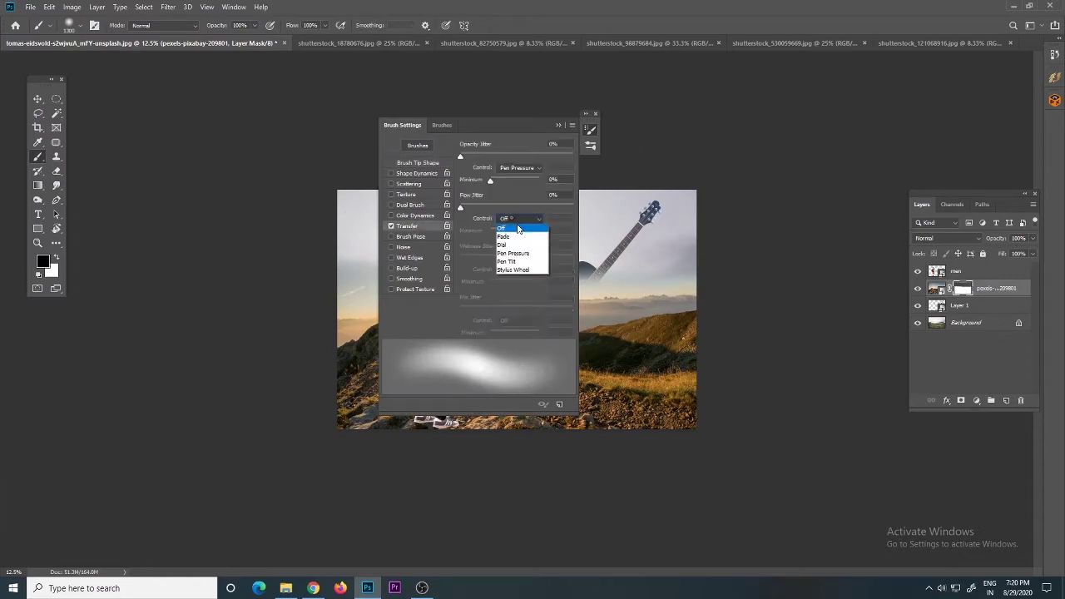
pyautogui.click(590, 119)
pyautogui.moveTo(653, 240)
pyautogui.mouseDown()
pyautogui.moveTo(549, 266)
pyautogui.moveTo(548, 282)
pyautogui.mouseUp()
pyautogui.press('[')
pyautogui.press('[')
pyautogui.press('[')
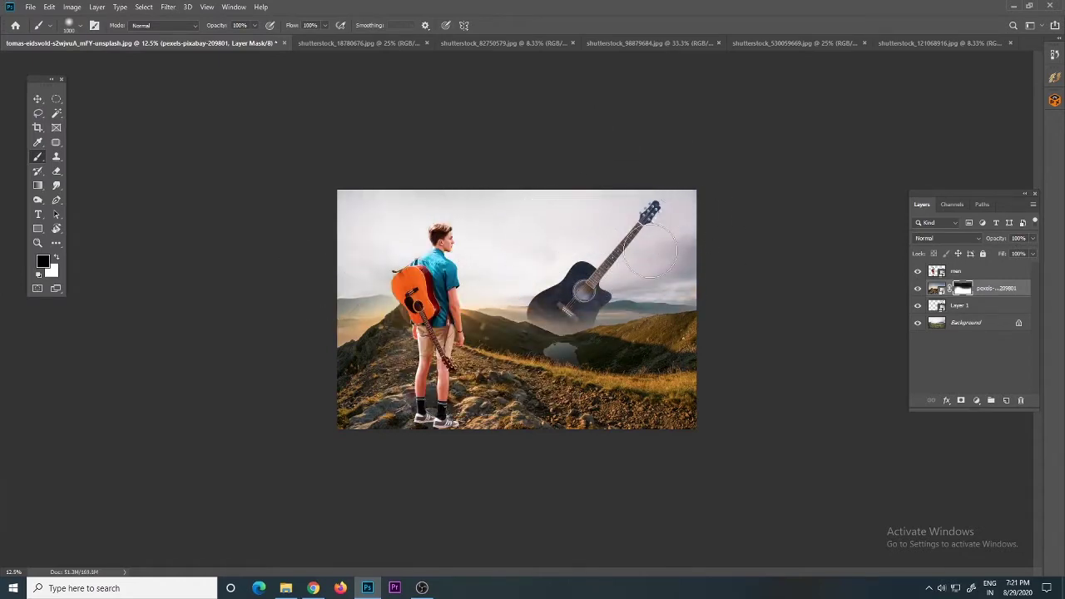
pyautogui.moveTo(650, 250); pyautogui.dragTo(573, 284)
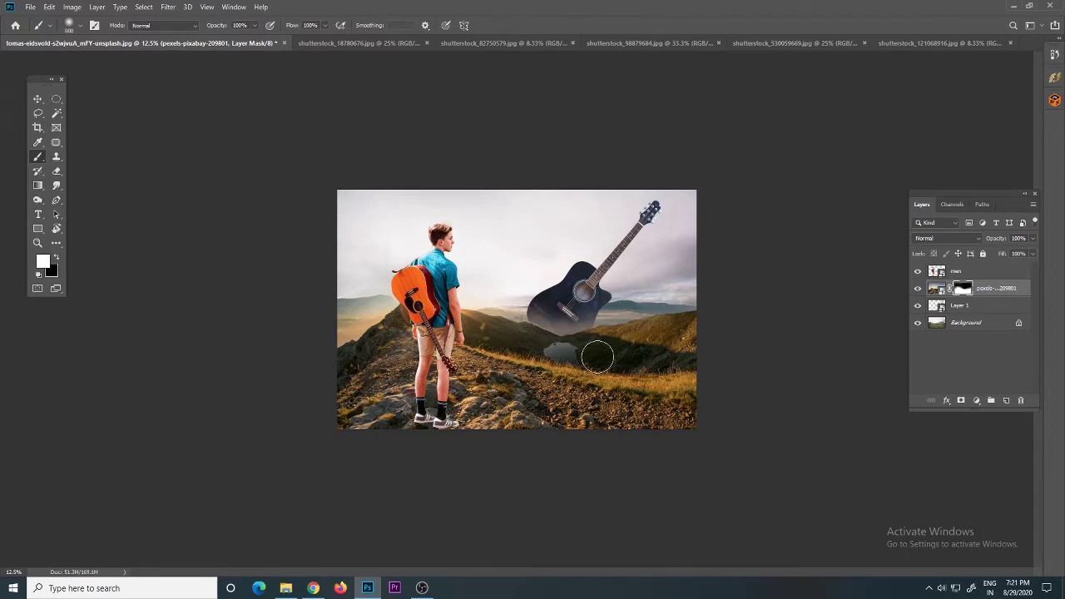
# Show rulers and shrink the boy onto the ridge with Free Transform.
pyautogui.click(955, 271)
pyautogui.hotkey('ctrl', 'r')
pyautogui.hotkey('ctrl', 't')
pyautogui.moveTo(394, 218)
pyautogui.mouseDown()
pyautogui.moveTo(478, 264)
pyautogui.moveTo(471, 275)
pyautogui.mouseUp()
# Move the boy up and right, scale him down, and nudge him along the ridge.
pyautogui.press('Return')
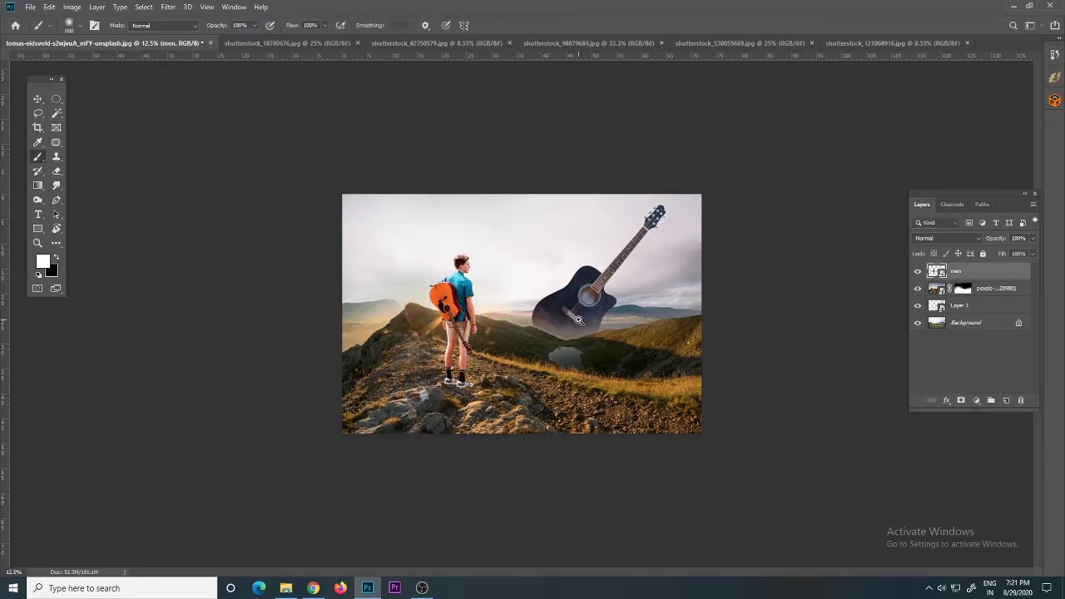
pyautogui.hotkey('ctrl', '+')
pyautogui.hotkey('ctrl', 't')
pyautogui.moveTo(433, 316); pyautogui.dragTo(468, 297)
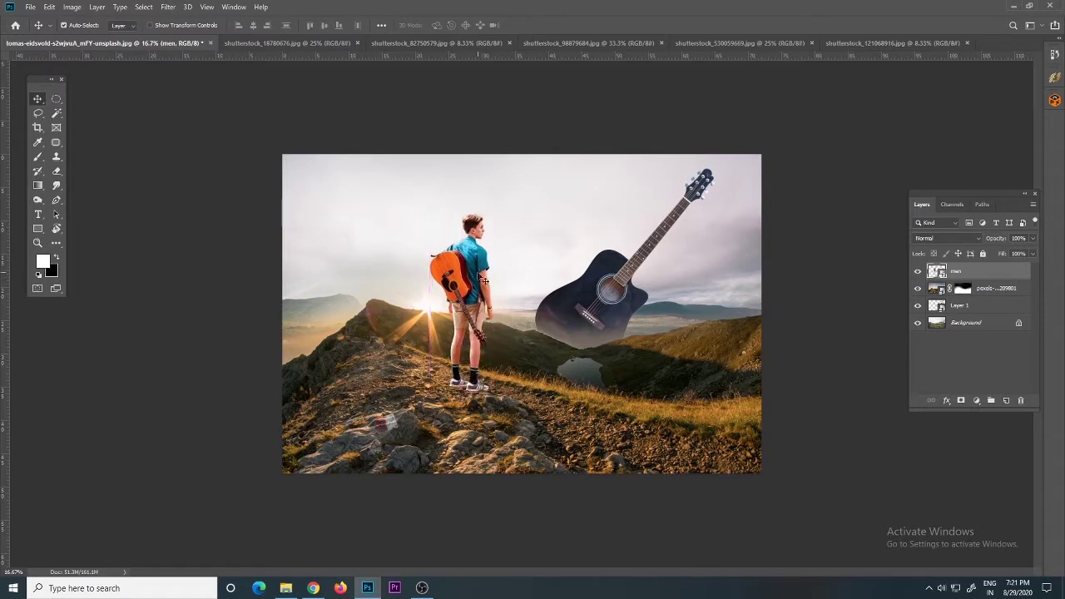
pyautogui.moveTo(430, 209); pyautogui.dragTo(445, 255)
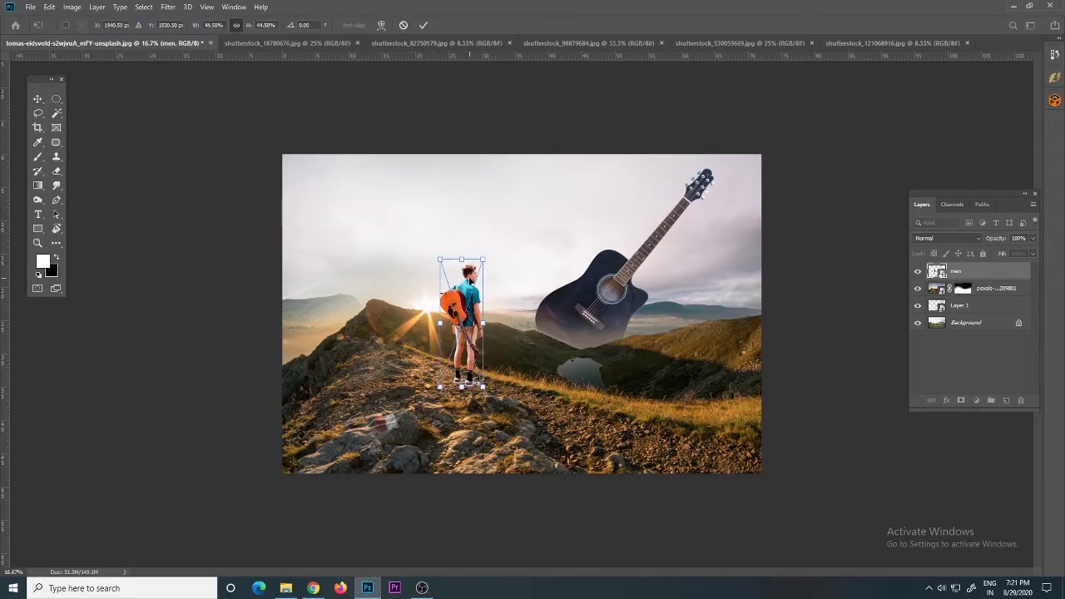
pyautogui.press('Return')
pyautogui.moveTo(471, 332)
pyautogui.mouseDown()
pyautogui.moveTo(460, 336)
pyautogui.moveTo(467, 329)
pyautogui.mouseUp()
# Move the guitar about 70 px left, shift the boy further left and enlarge him.
pyautogui.moveTo(634, 290); pyautogui.dragTo(575, 289)
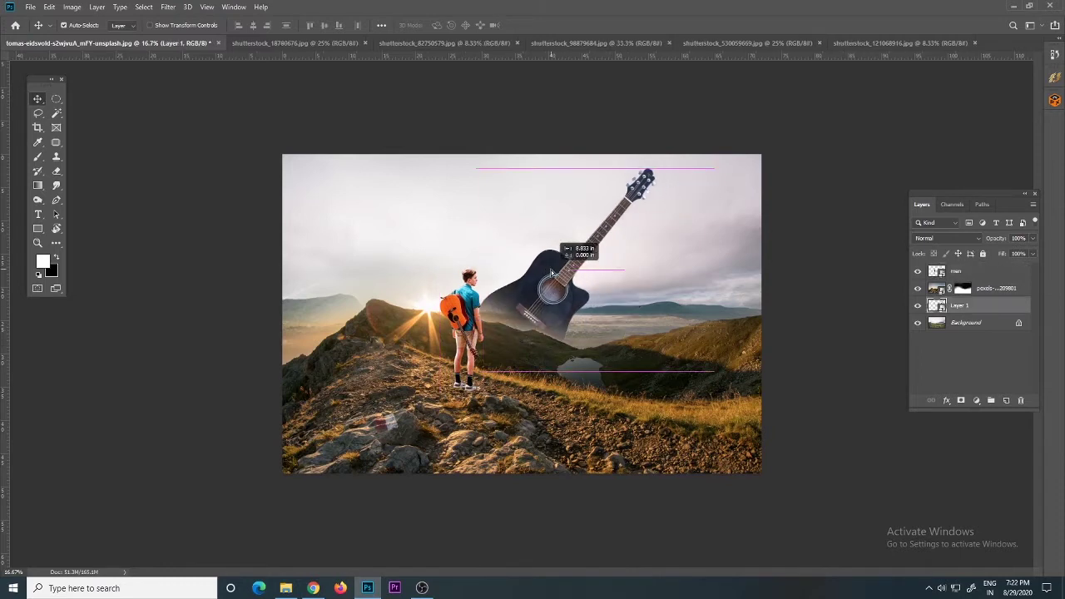
pyautogui.moveTo(471, 321); pyautogui.dragTo(434, 316)
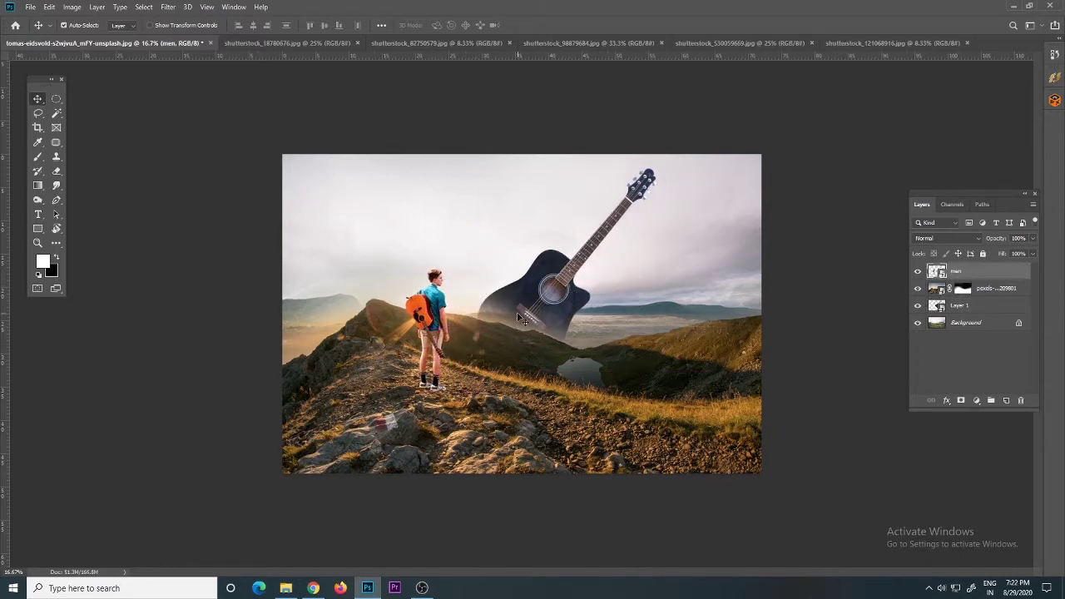
pyautogui.hotkey('ctrl', 't')
pyautogui.moveTo(452, 257); pyautogui.dragTo(457, 243)
pyautogui.press('Return')
# Paint on the ridge photo's mask to blend the guitar's lower body into the mountains.
pyautogui.click(962, 288)
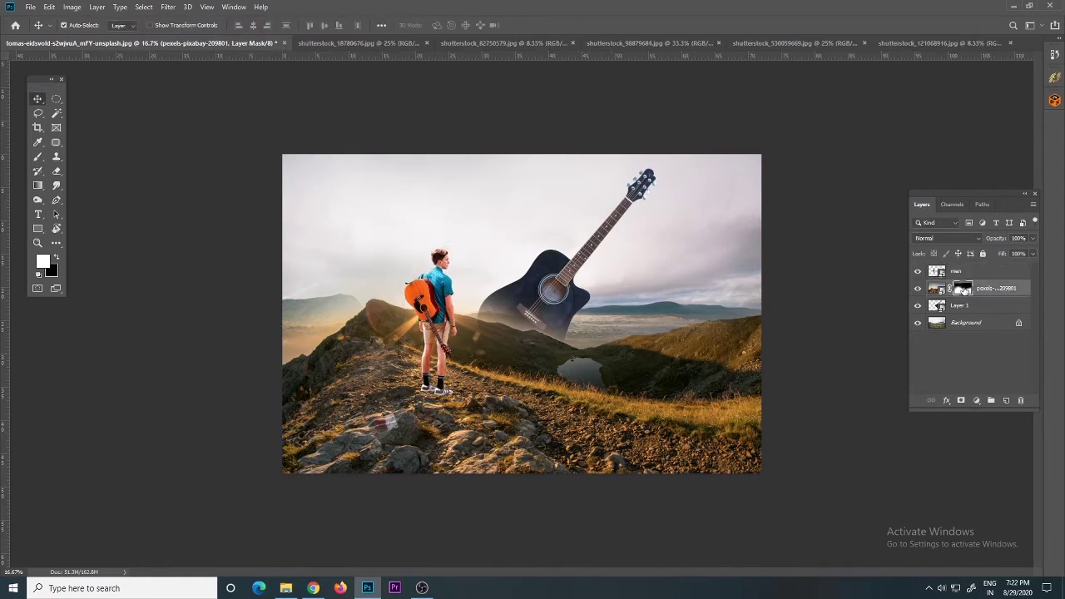
pyautogui.press('b')
pyautogui.moveTo(552, 342); pyautogui.dragTo(591, 330)
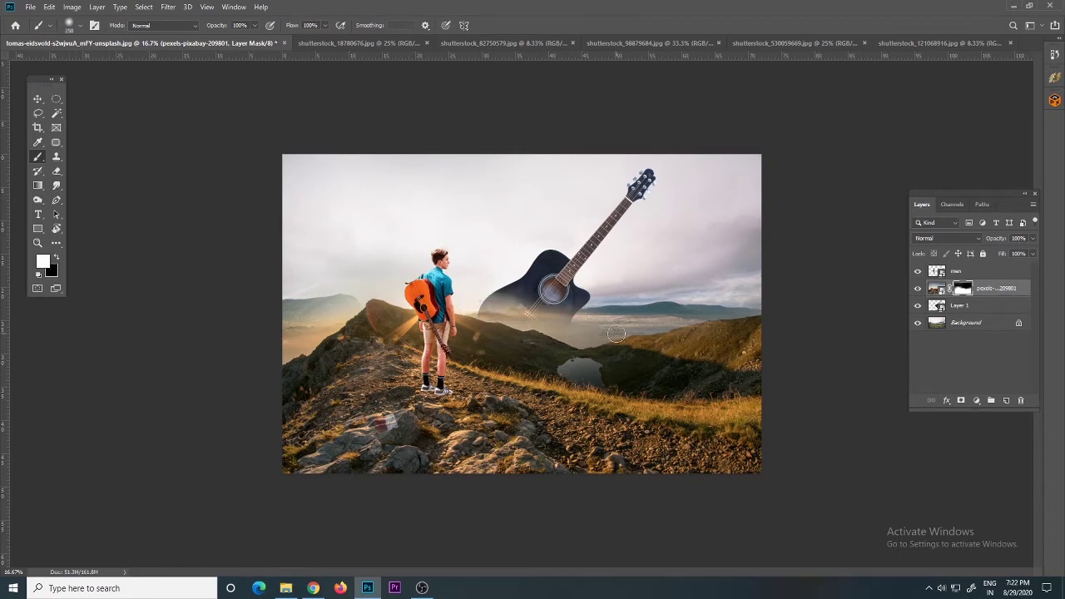
# Place the dark sky photo from Downloads and move its layer below the guitar.
pyautogui.click(285, 587)
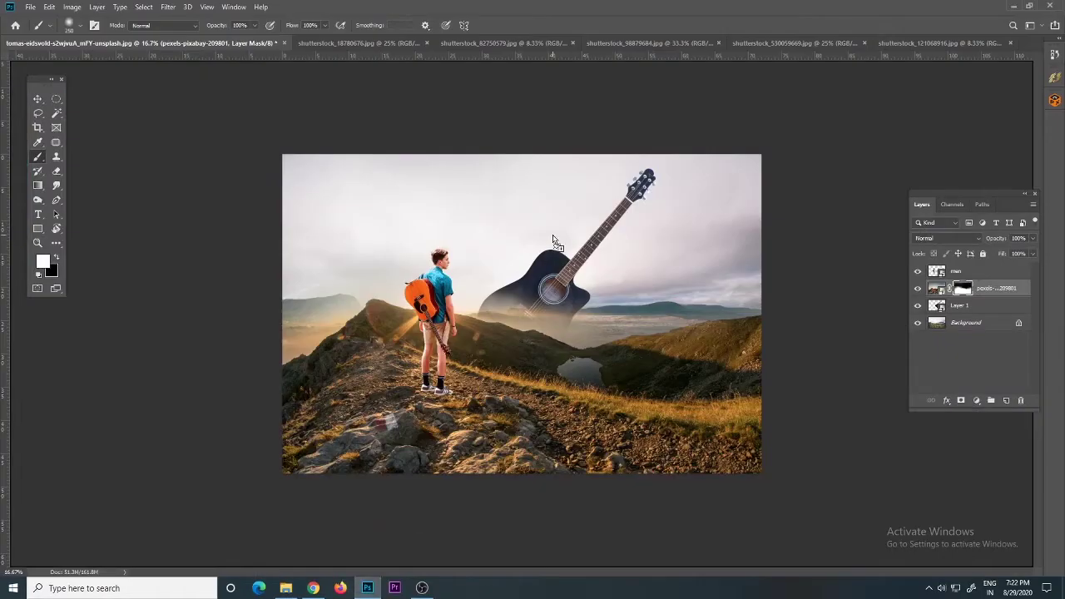
pyautogui.moveTo(759, 441); pyautogui.dragTo(571, 264)
pyautogui.press('Return')
pyautogui.moveTo(982, 288); pyautogui.dragTo(973, 331)
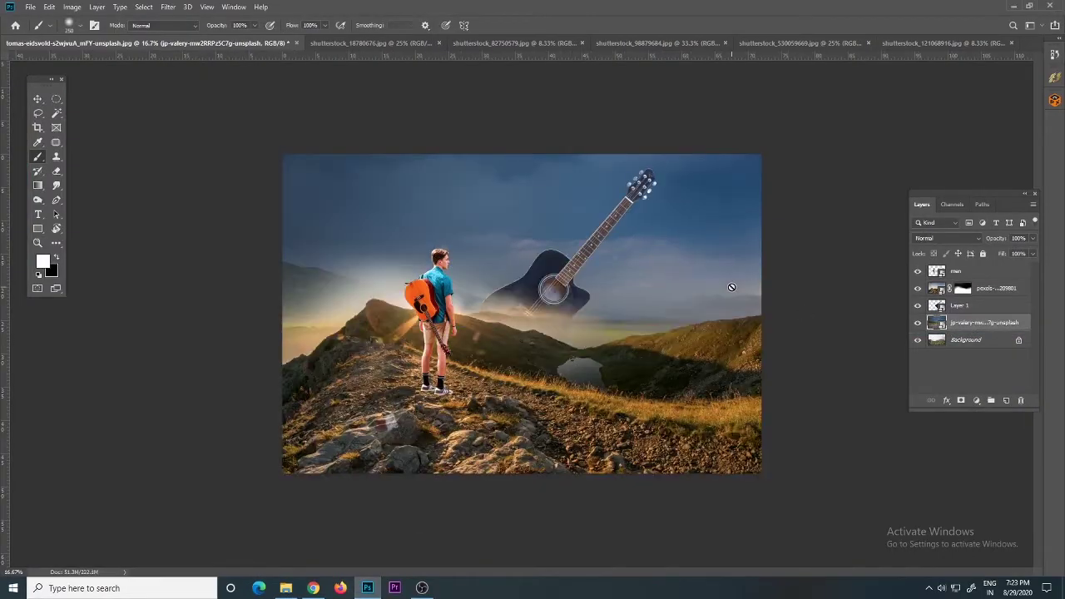
# Paint black and white on the ridge mask to refine haze left of the boy and solidify the guitar.
pyautogui.click(963, 289)
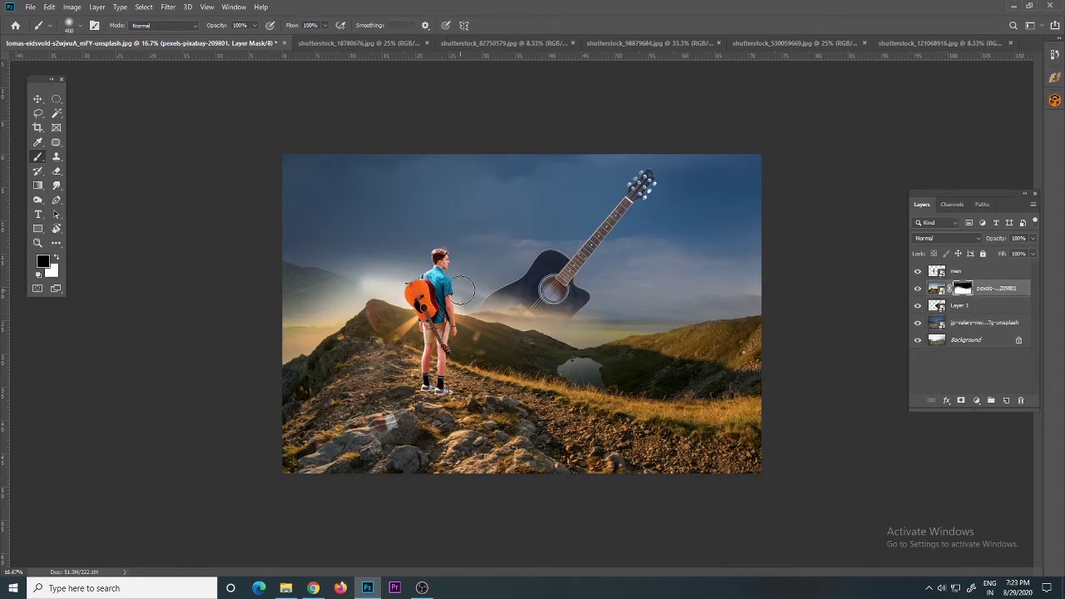
pyautogui.moveTo(463, 290); pyautogui.dragTo(320, 268)
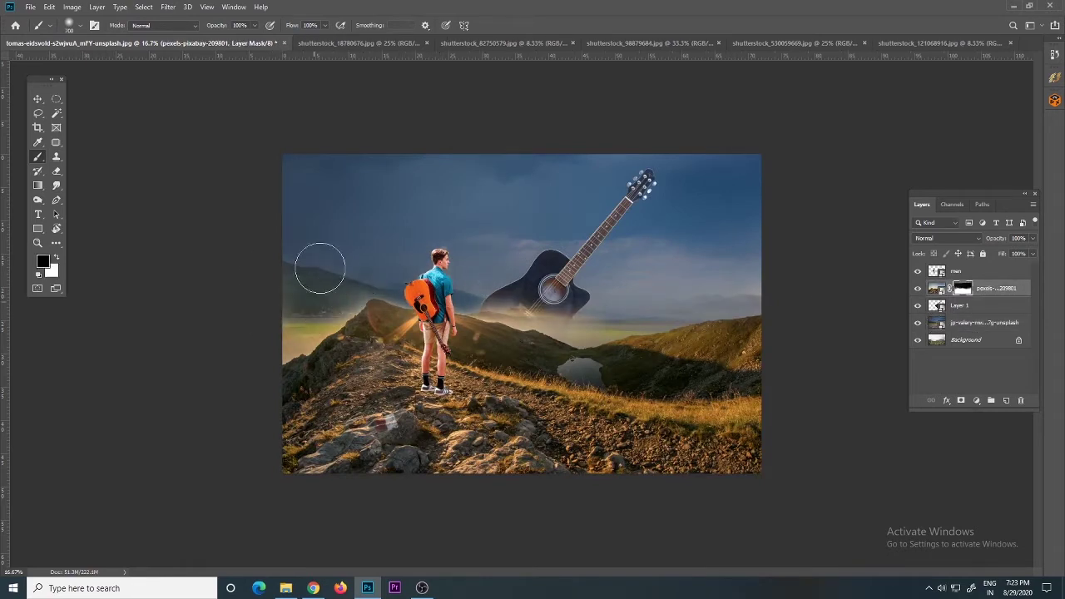
pyautogui.press('x')
pyautogui.moveTo(318, 271)
pyautogui.mouseDown()
pyautogui.moveTo(370, 281)
pyautogui.moveTo(446, 272)
pyautogui.mouseUp()
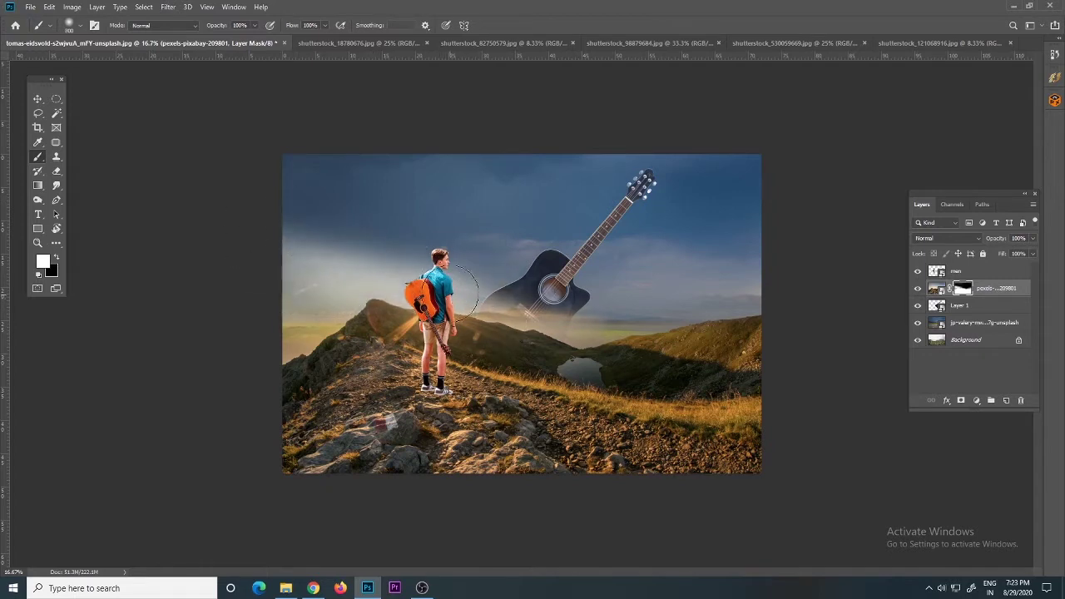
pyautogui.press('x')
pyautogui.moveTo(347, 284); pyautogui.dragTo(292, 303)
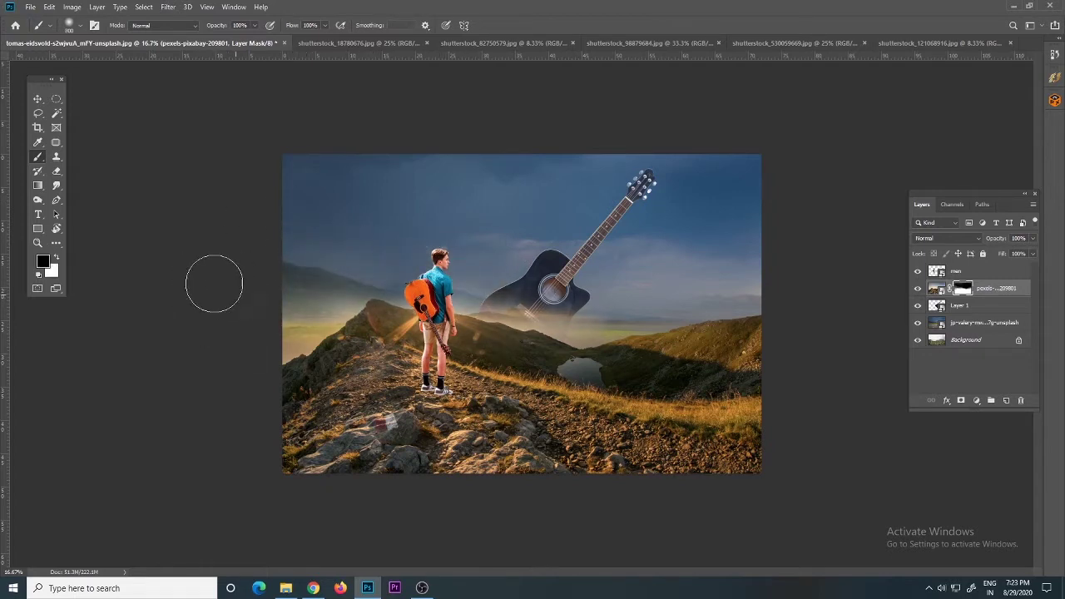
pyautogui.moveTo(622, 298); pyautogui.dragTo(494, 288)
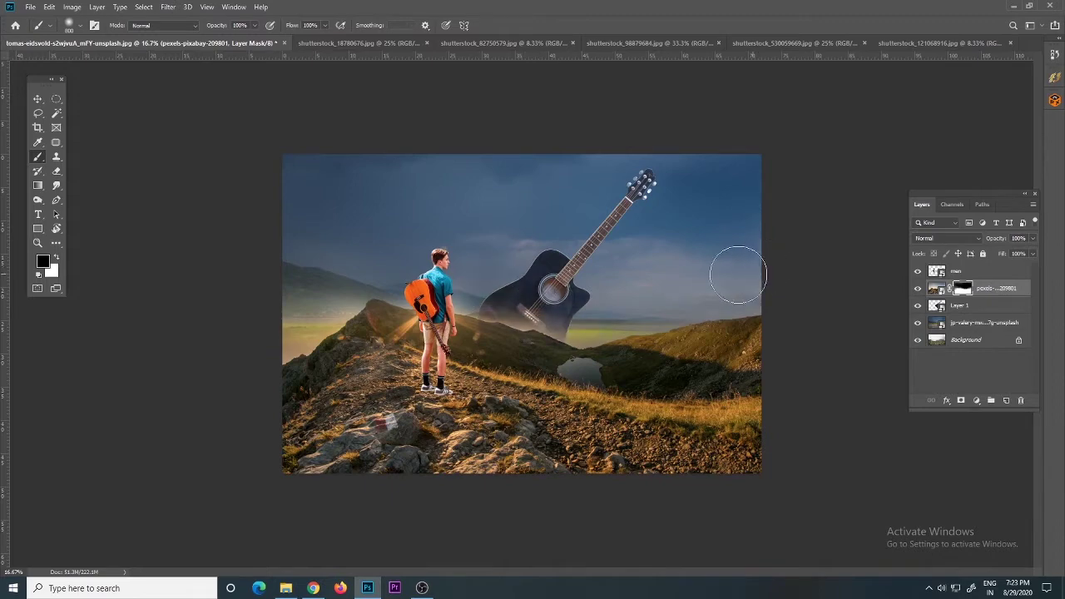
# Stretch the mountain photo downward to fill the canvas.
pyautogui.click(990, 322)
pyautogui.hotkey('ctrl', 't')
pyautogui.moveTo(521, 474); pyautogui.dragTo(521, 529)
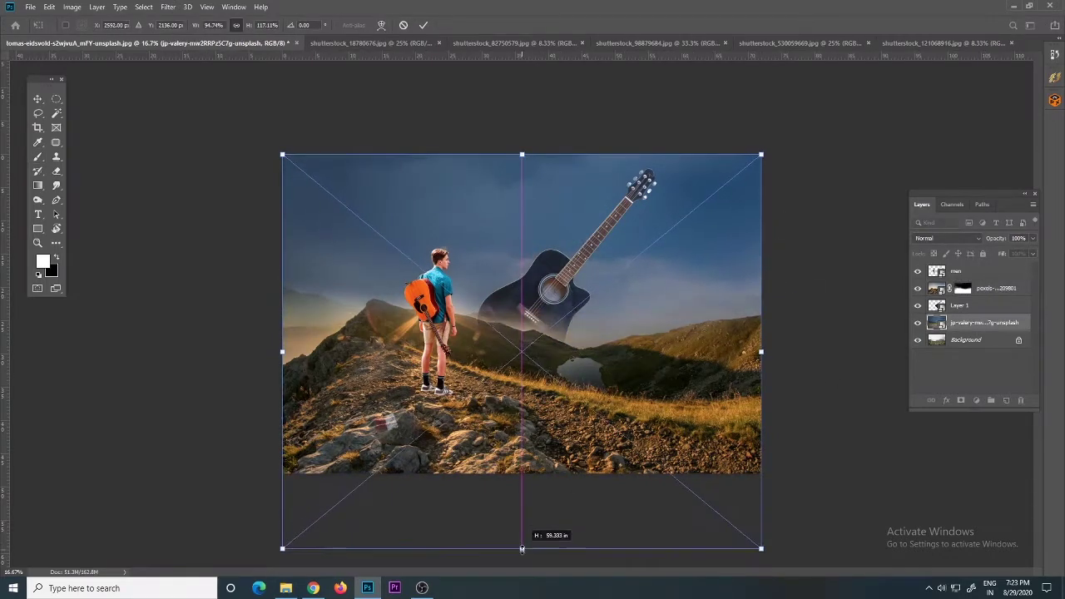
# Commit the stretched mountain photo, then move the boy lower and slightly smaller.
pyautogui.press('Return')
pyautogui.press('b')
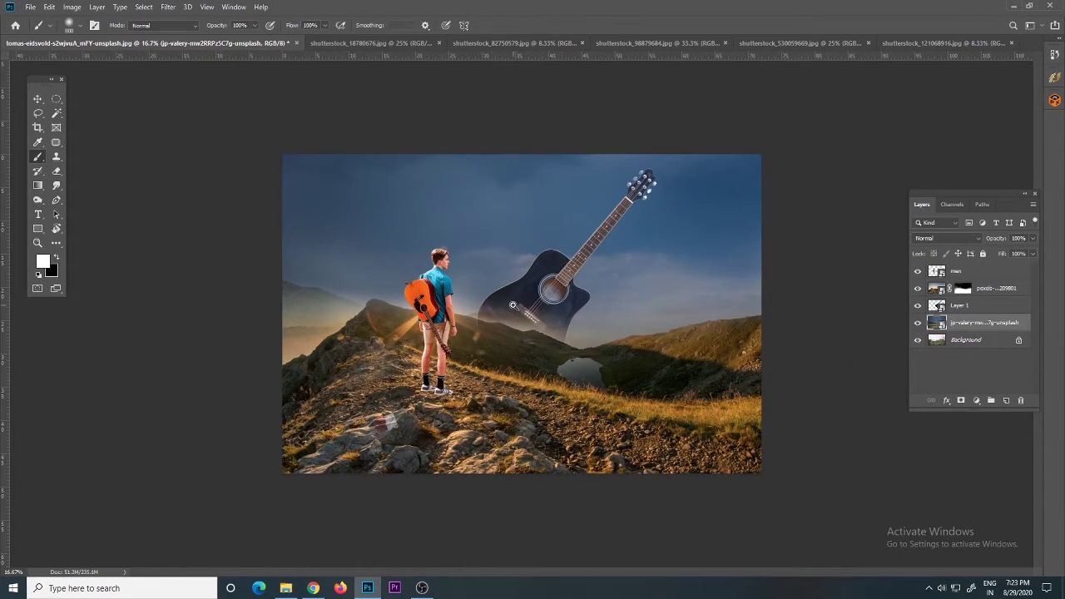
pyautogui.click(957, 271)
pyautogui.hotkey('ctrl', 't')
pyautogui.moveTo(439, 316); pyautogui.dragTo(439, 347)
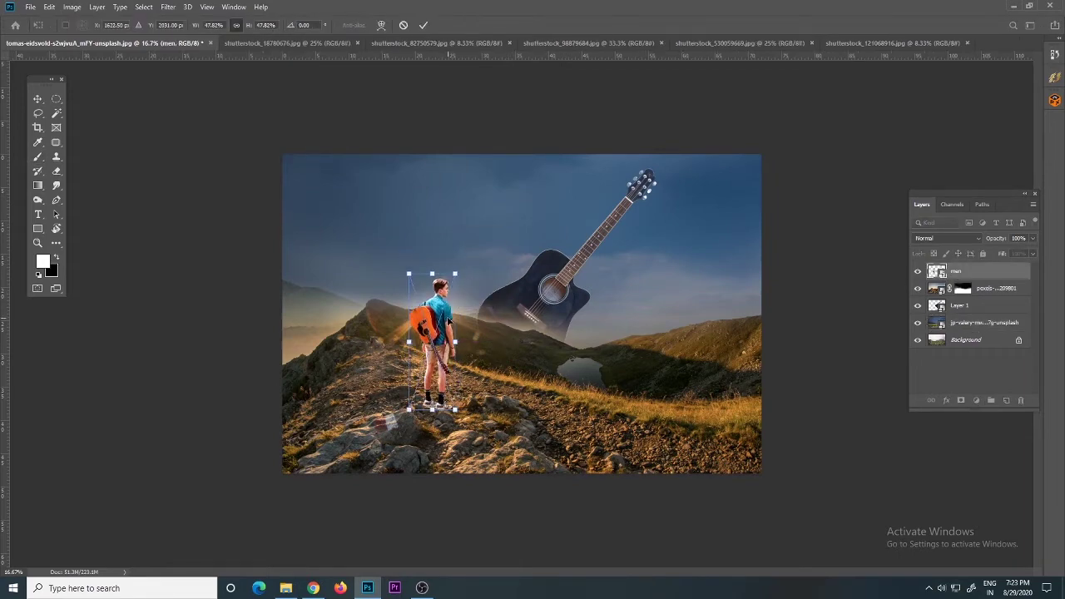
pyautogui.press('Return')
# Target the landscape layer's mask, swap colours, zoom out, and open Image Size.
pyautogui.hotkey('ctrl', '+')
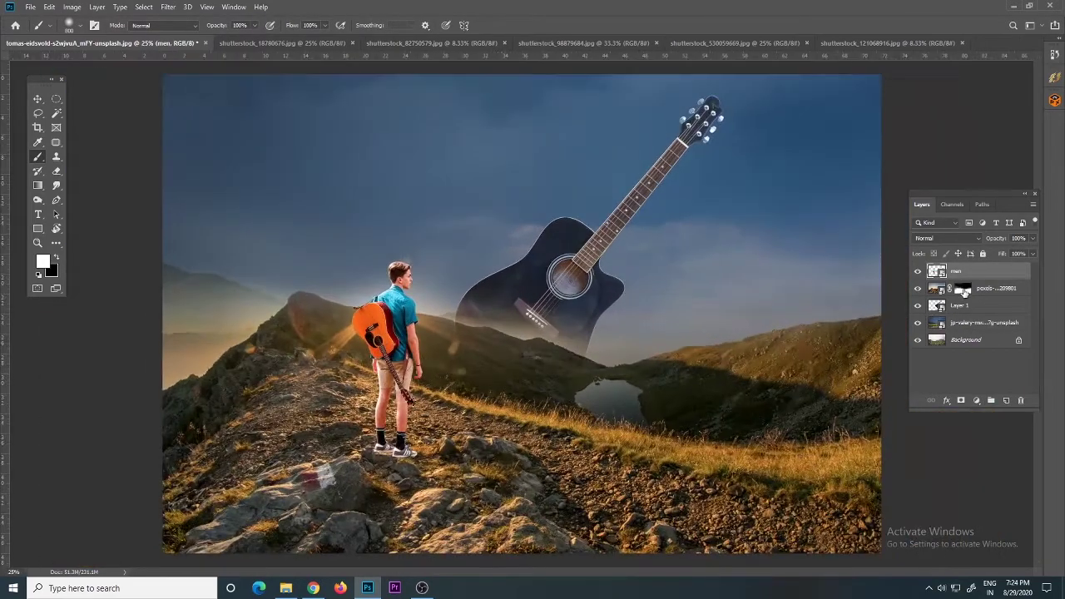
pyautogui.click(963, 288)
pyautogui.press('x')
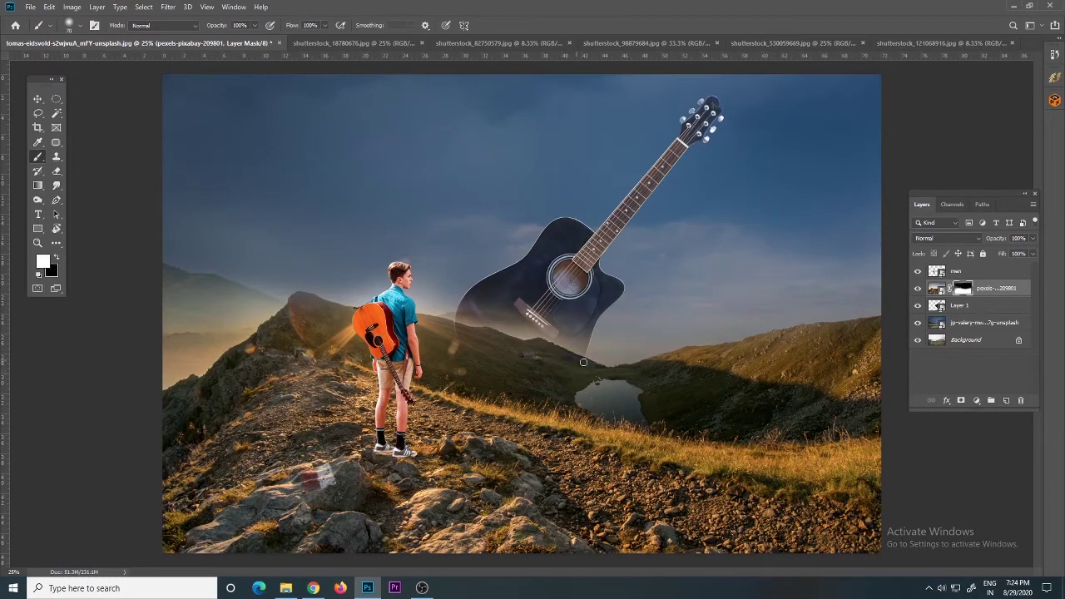
pyautogui.hotkey('ctrl', '-')
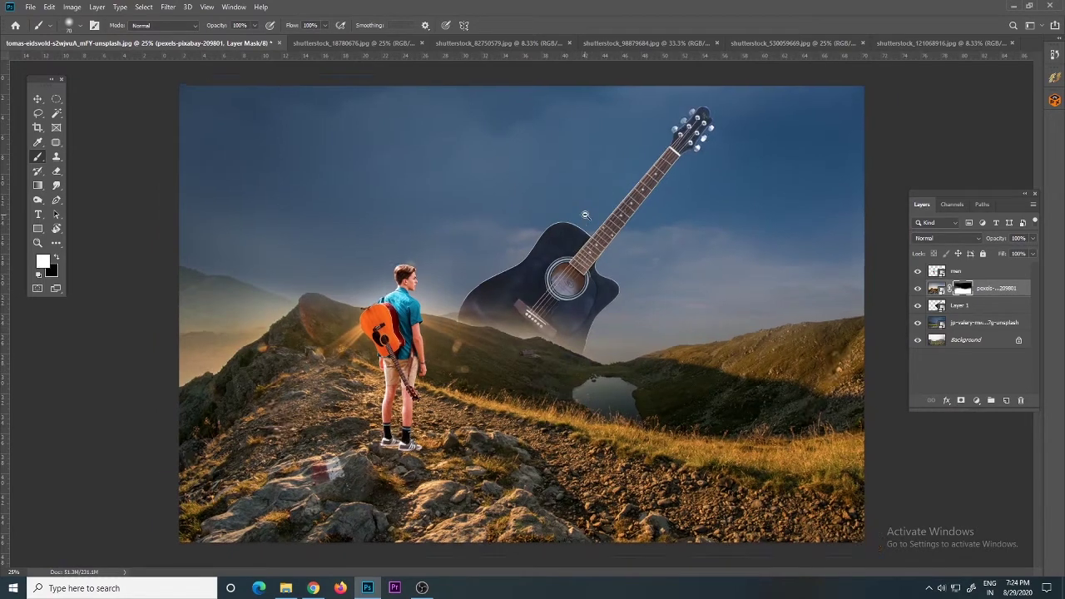
pyautogui.hotkey('ctrl', '-')
pyautogui.hotkey('ctrl', 'alt', 'i')
pyautogui.write('3')
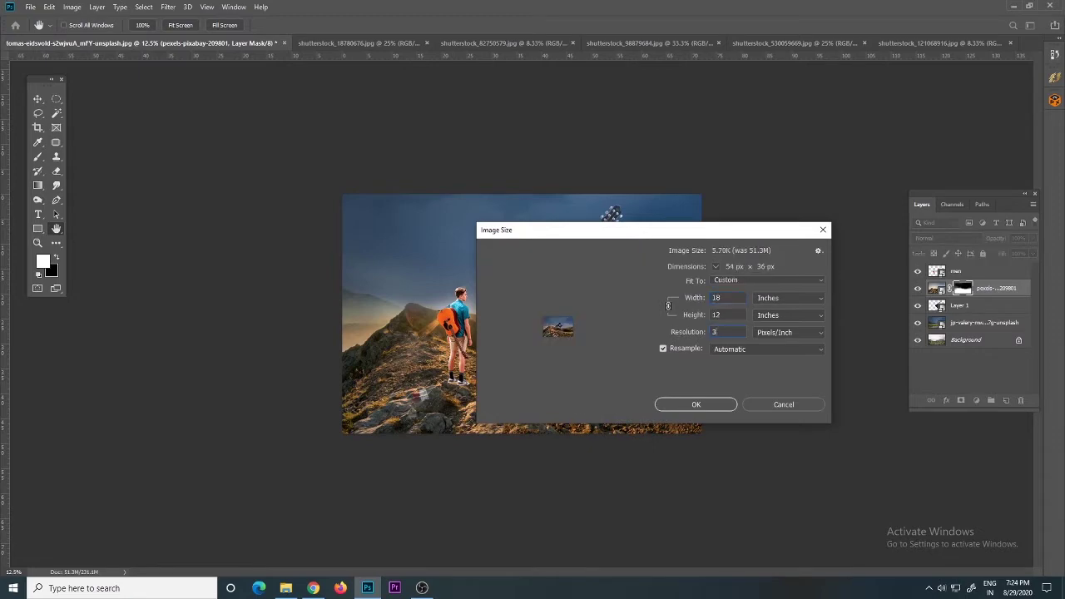
# Cancel Image Size and save the composite as dream.psd in F:\work\my work.
pyautogui.click(695, 404)
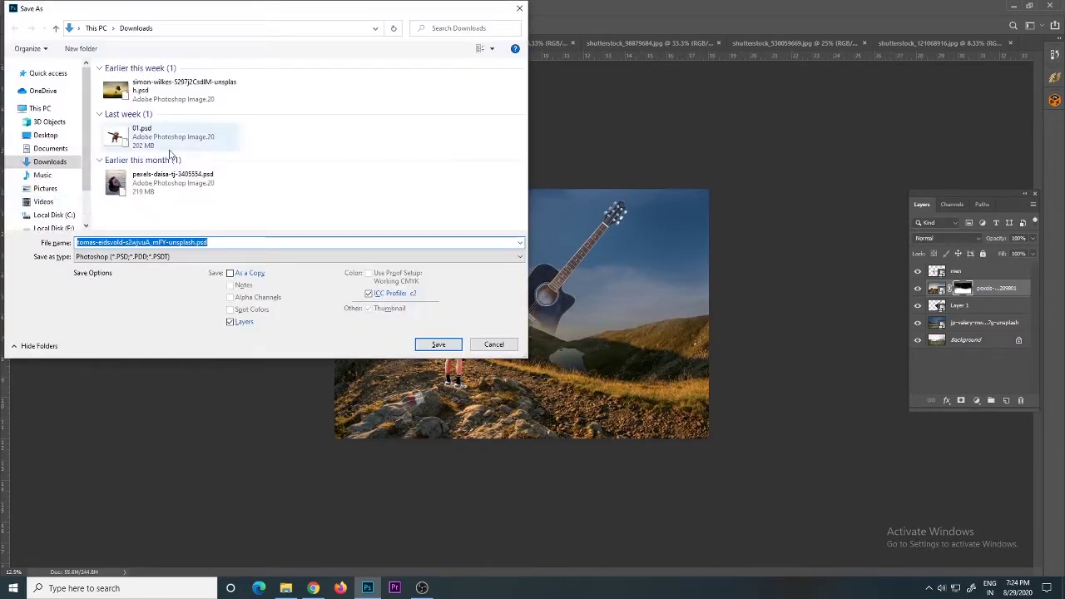
pyautogui.hotkey('ctrl', 'shift', 's')
pyautogui.scroll(-2, 49, 141)
pyautogui.click(53, 184)
pyautogui.doubleClick(121, 81)
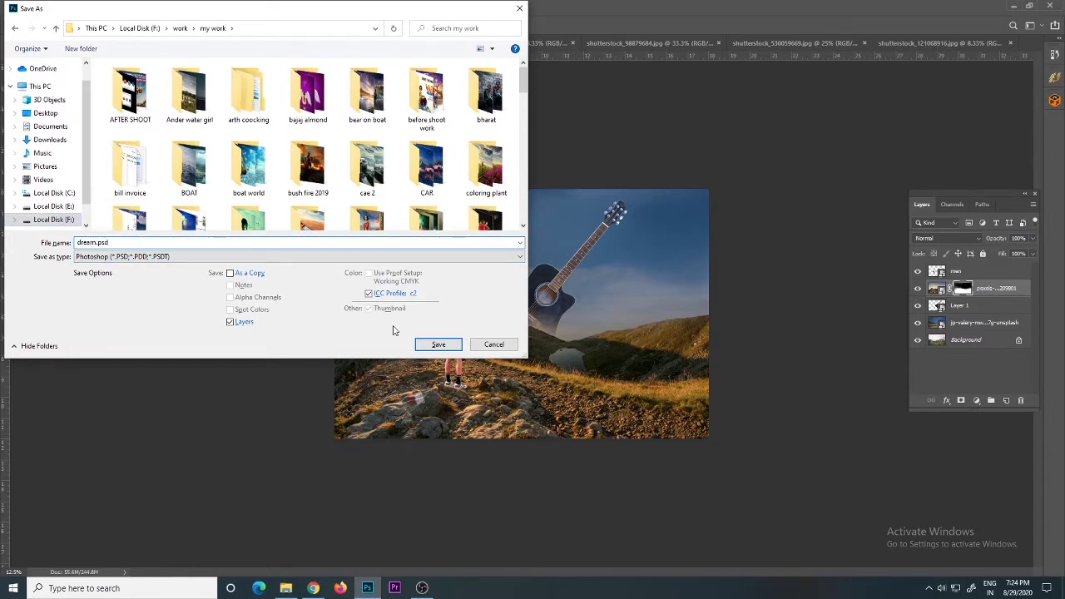
pyautogui.click(438, 343)
pyautogui.press('Return')
# Rotate and reposition the guitar with Free Transform.
pyautogui.hotkey('ctrl', '0')
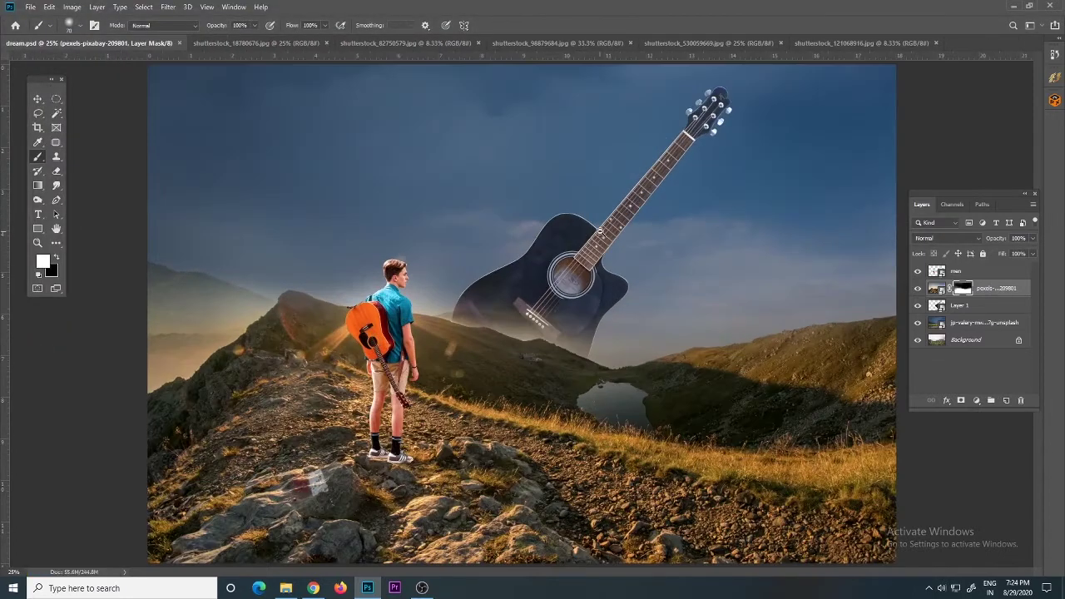
pyautogui.hotkey('ctrl', '-')
pyautogui.click(959, 305)
pyautogui.hotkey('ctrl', 't')
pyautogui.moveTo(656, 153); pyautogui.dragTo(675, 190)
pyautogui.press('Return')
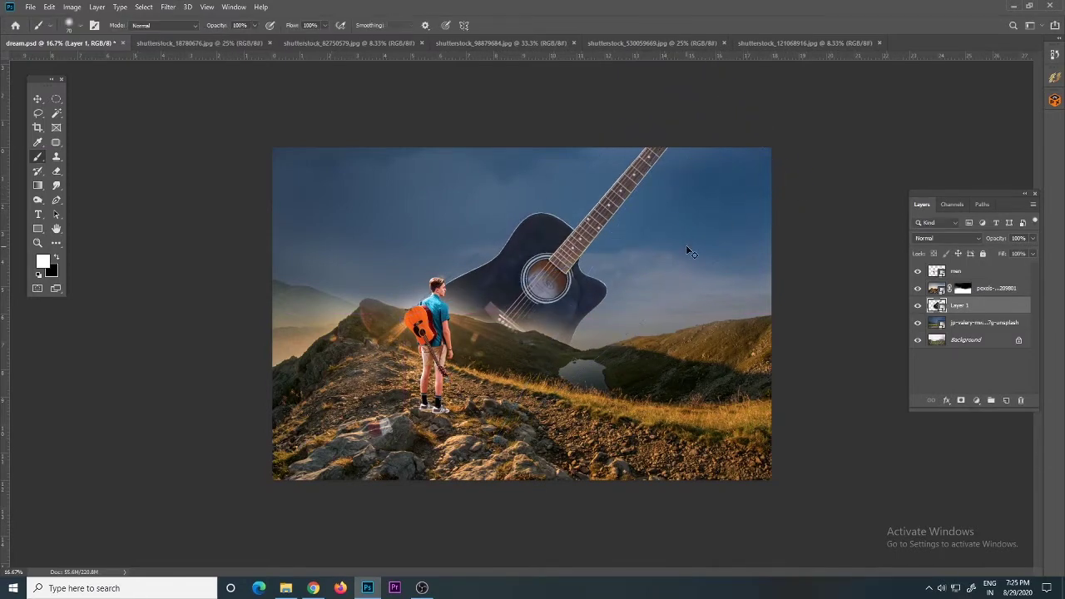
# Paint black on the landscape layer's mask around the guitar's lower left.
pyautogui.click(961, 288)
pyautogui.press('b')
pyautogui.hotkey('ctrl', '+')
pyautogui.hotkey('ctrl', '+')
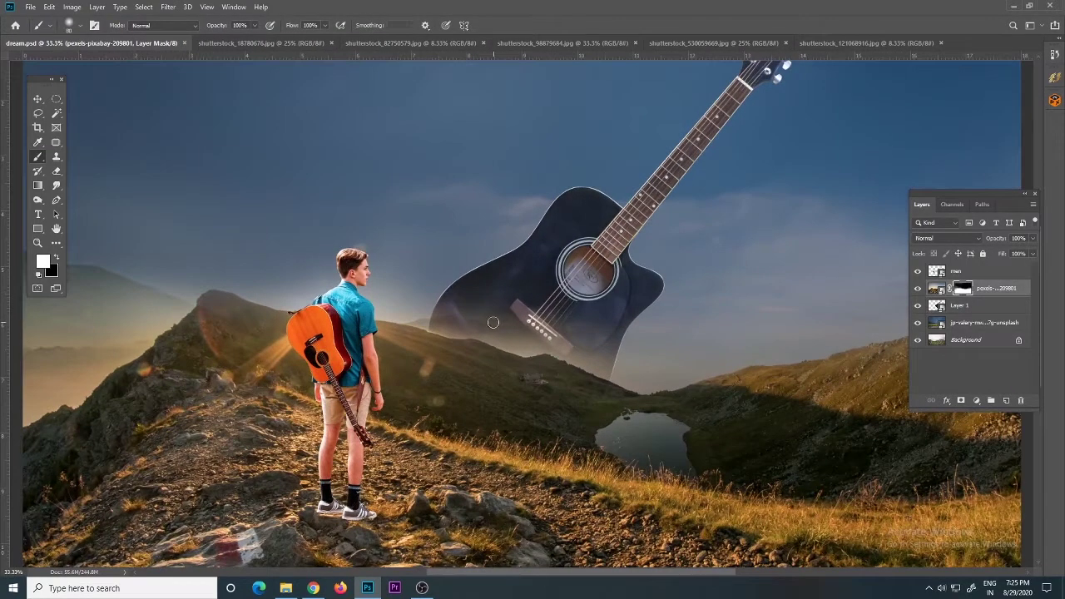
pyautogui.press('x')
pyautogui.moveTo(454, 316); pyautogui.dragTo(554, 309)
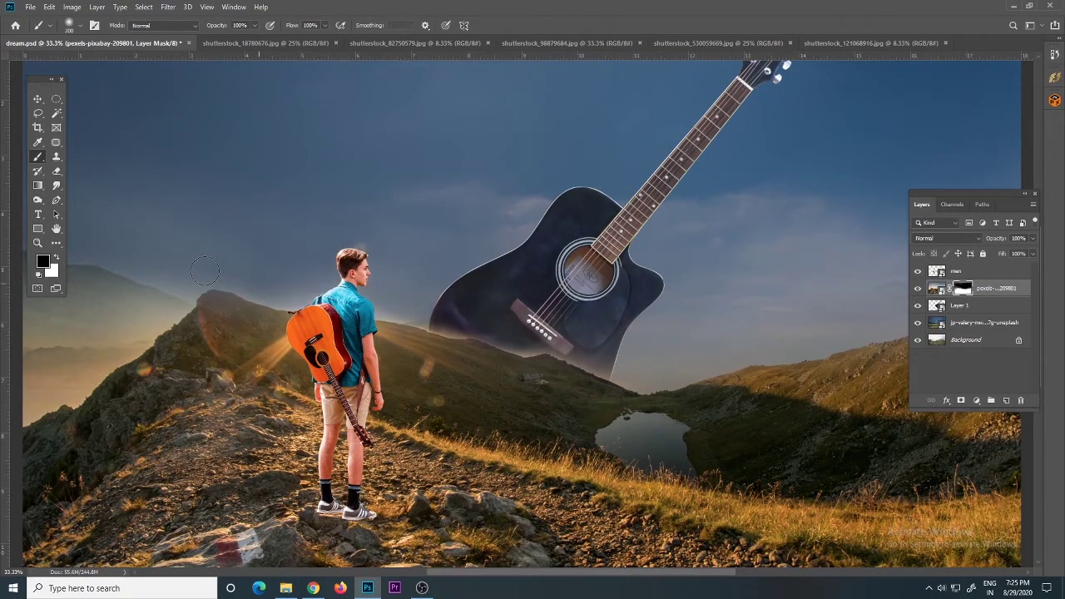
pyautogui.hotkey('ctrl', '-')
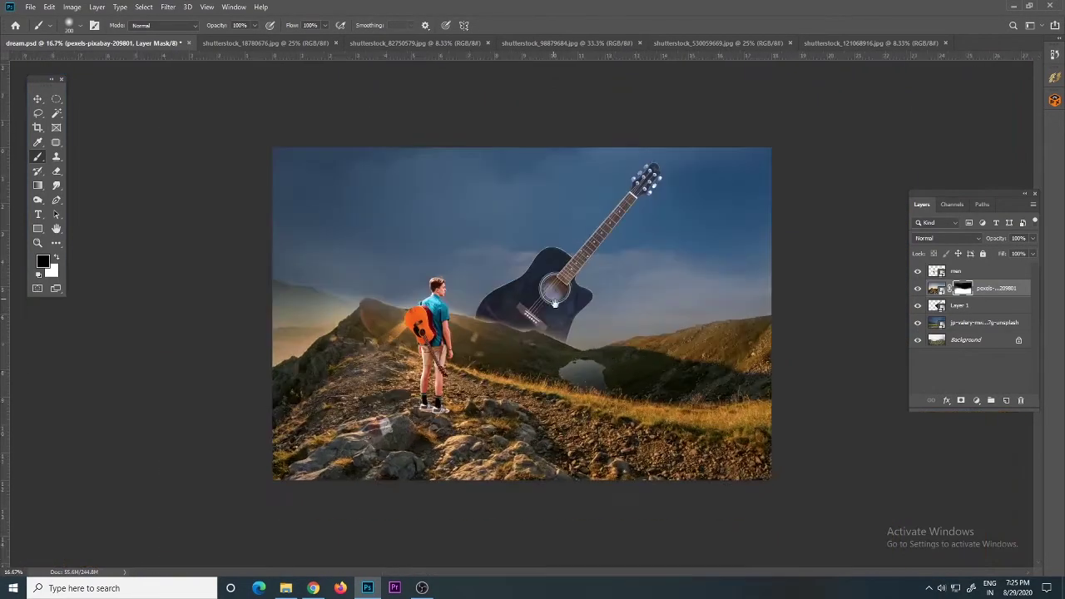
# Move the boy up and right, then back left, and zoom in on him.
pyautogui.press('x')
pyautogui.press('v')
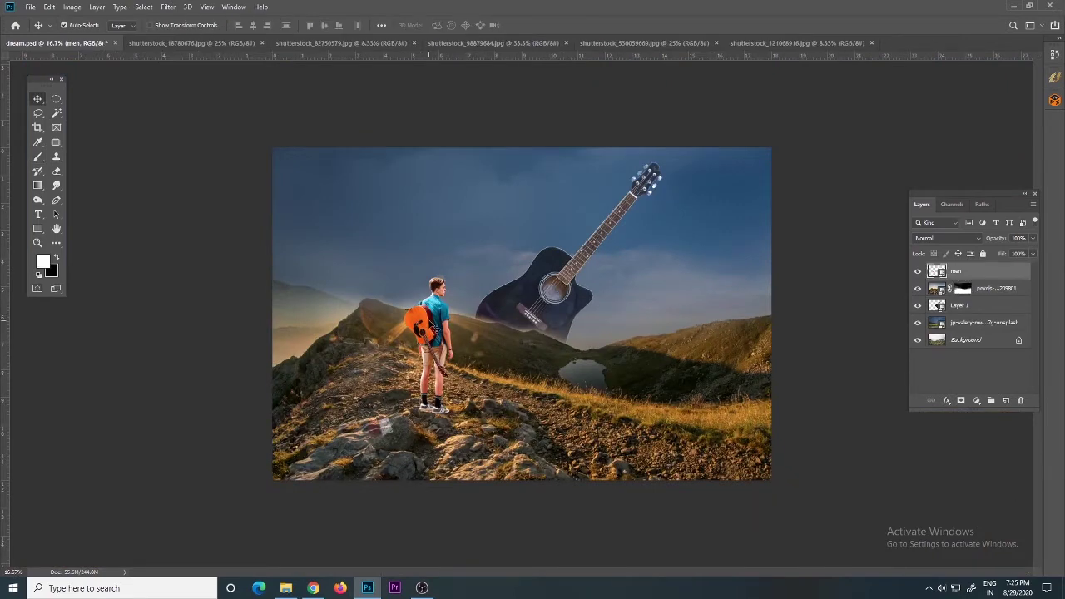
pyautogui.moveTo(436, 299); pyautogui.dragTo(453, 297)
pyautogui.hotkey('ctrl', '+')
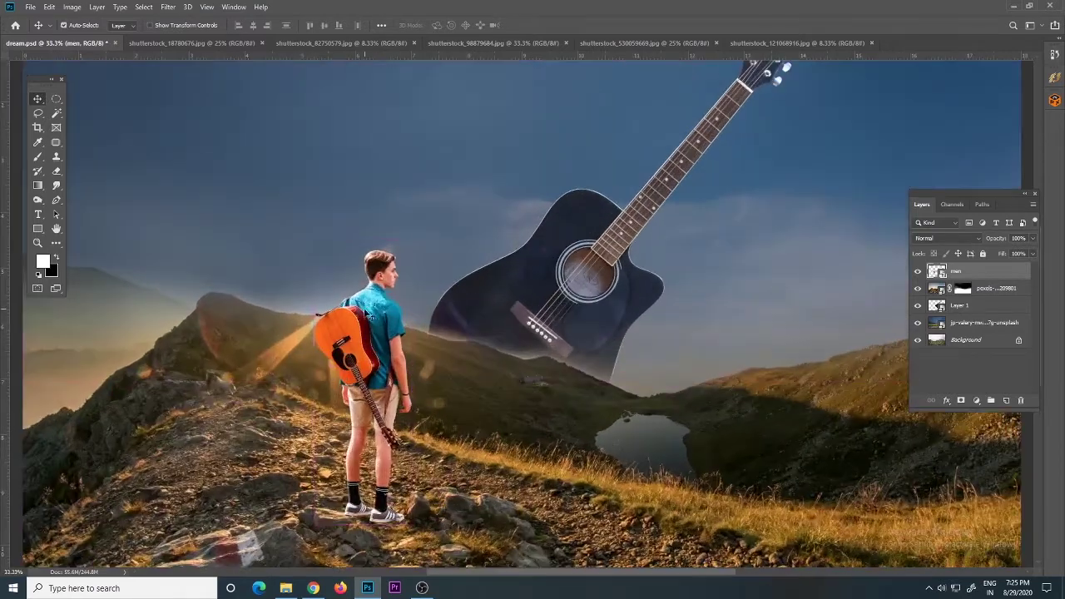
pyautogui.moveTo(368, 333); pyautogui.dragTo(349, 333)
pyautogui.click(336, 231)
pyautogui.doubleClick(336, 230)
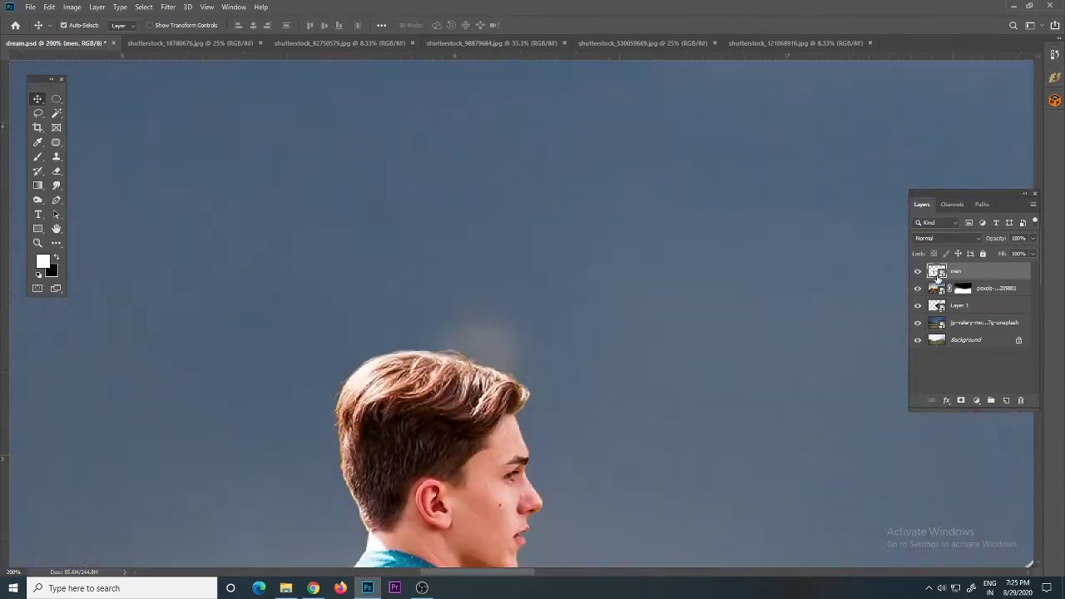
# Add a layer mask to the boy's layer and return to the full composition view.
pyautogui.doubleClick(936, 271)
pyautogui.hotkey('ctrl', 'w')
pyautogui.press('b')
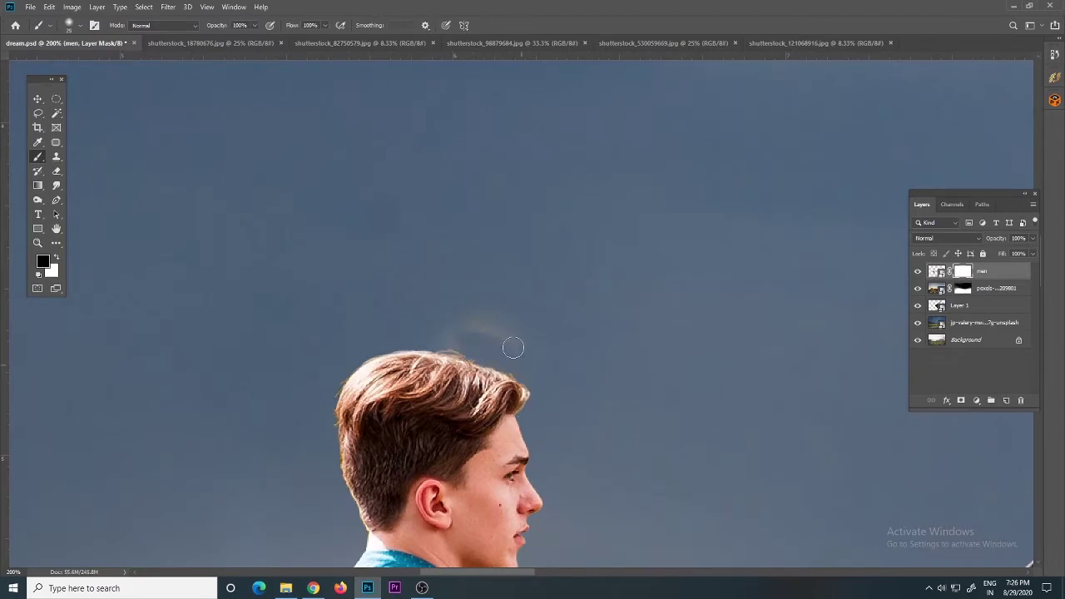
pyautogui.hotkey('ctrl', '0')
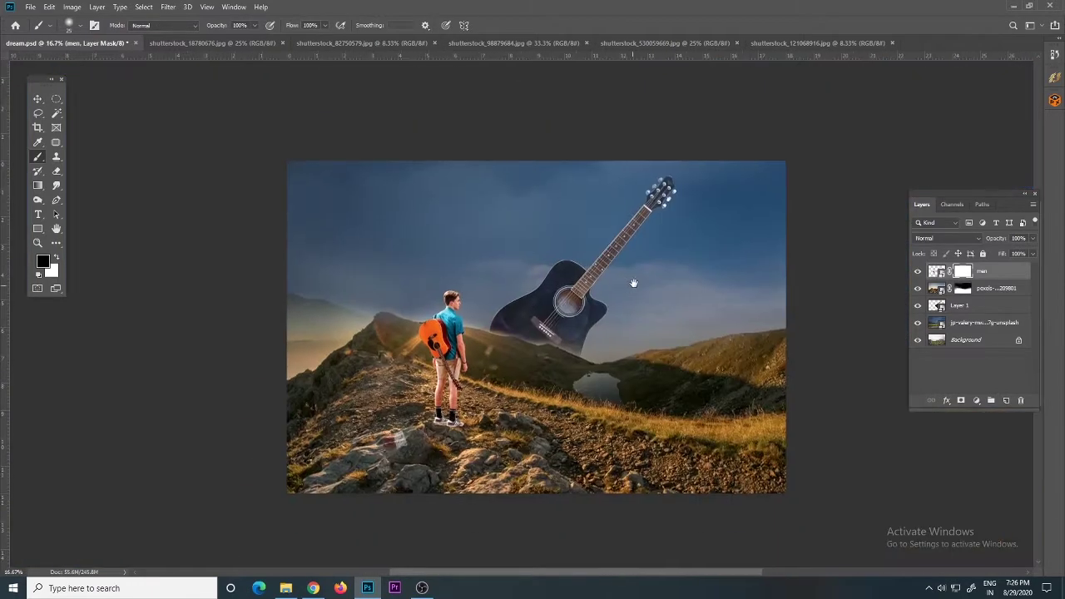
# Add a Curves adjustment above the mountain photo, pulling the top point down to darken.
pyautogui.click(982, 322)
pyautogui.click(976, 400)
pyautogui.click(973, 278)
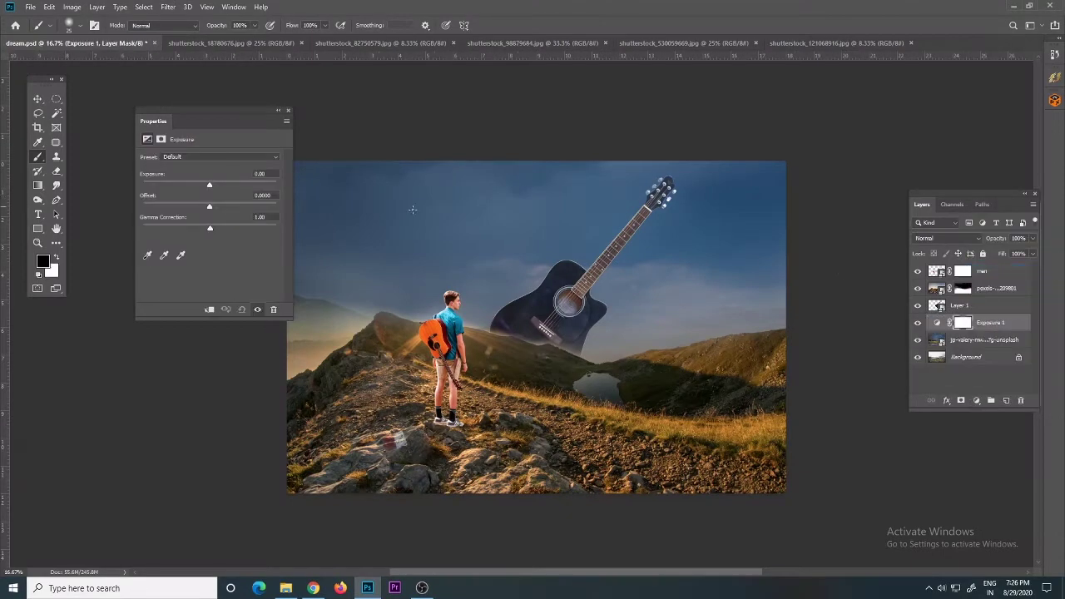
pyautogui.moveTo(994, 326); pyautogui.dragTo(1020, 400)
pyautogui.click(975, 400)
pyautogui.click(973, 269)
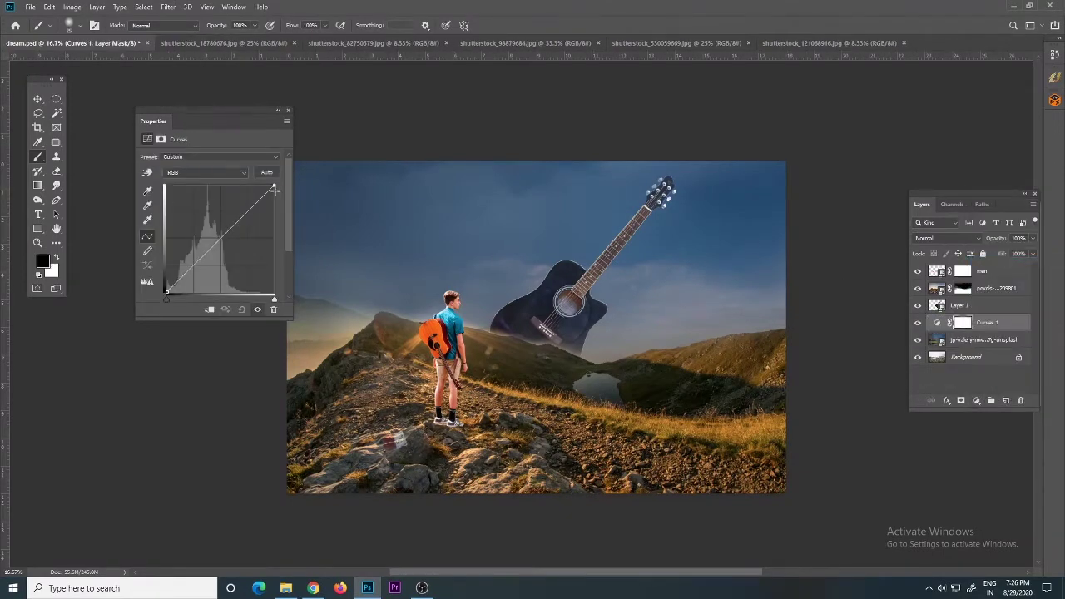
pyautogui.moveTo(273, 185); pyautogui.dragTo(284, 223)
pyautogui.click(287, 109)
# Clip Curves copies to the landscape and boy layers, then add a layer with the boy's outline selected.
pyautogui.moveTo(987, 322); pyautogui.dragTo(990, 279)
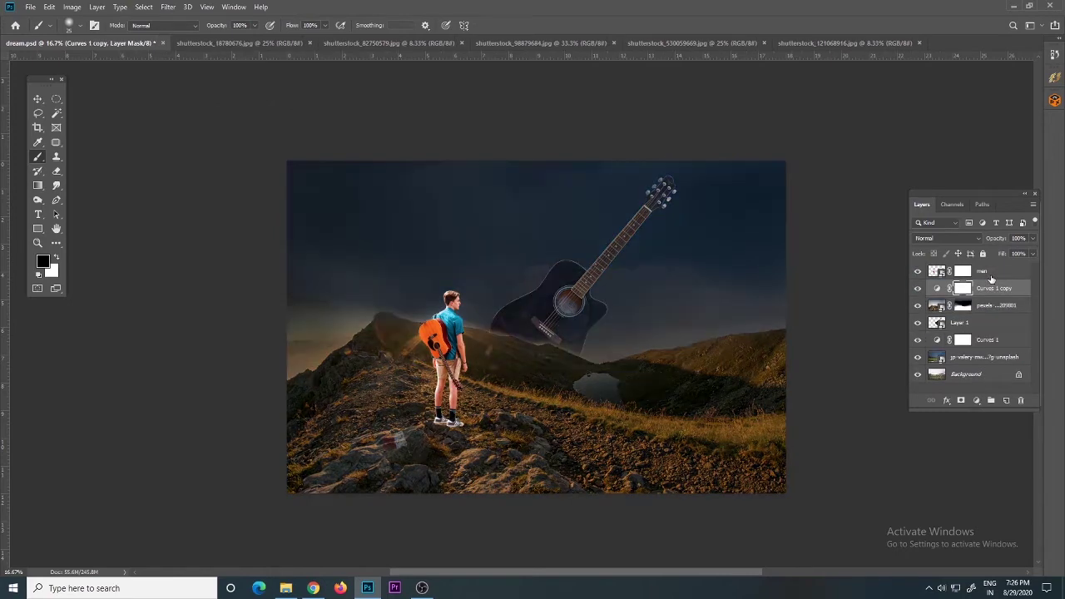
pyautogui.keyDown('alt'); pyautogui.click(988, 297); pyautogui.keyUp('alt')
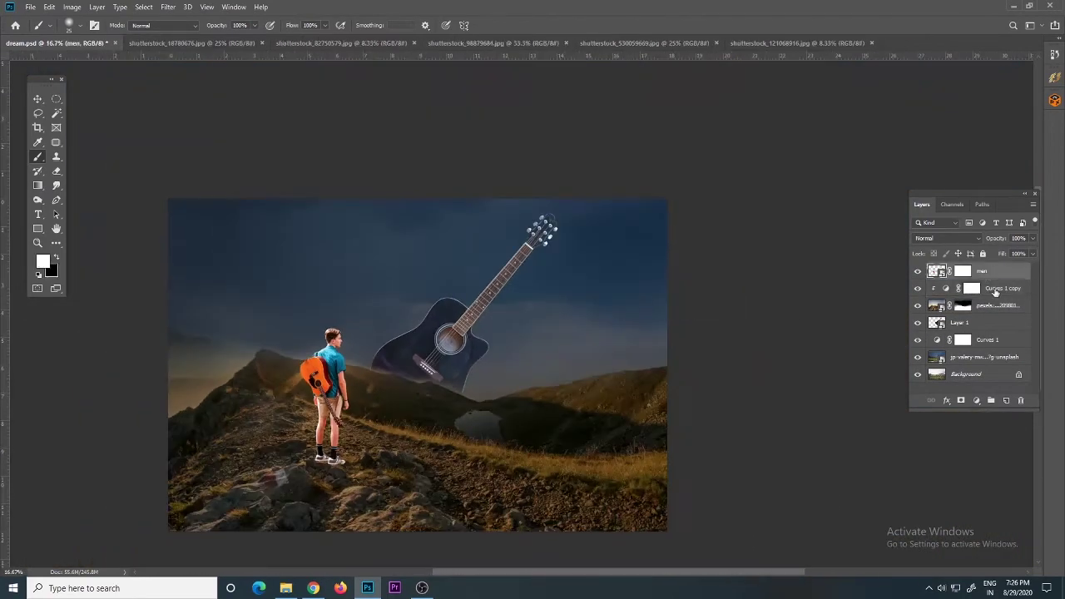
pyautogui.moveTo(990, 288); pyautogui.dragTo(984, 273)
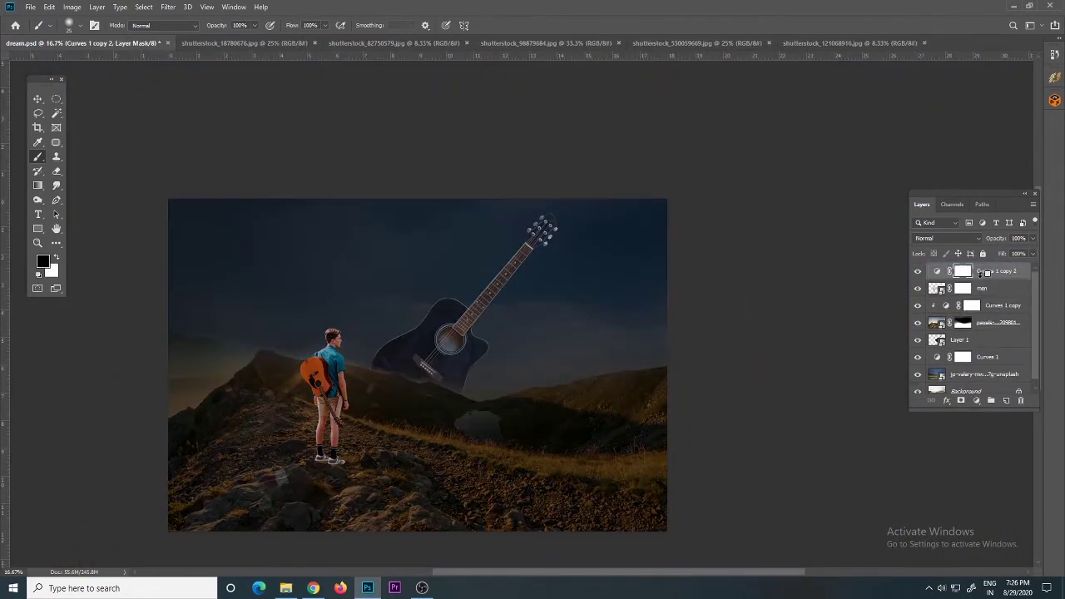
pyautogui.keyDown('alt'); pyautogui.click(985, 280); pyautogui.keyUp('alt')
pyautogui.hotkey('ctrl', '+')
pyautogui.keyDown('ctrl'); pyautogui.click(936, 288); pyautogui.keyUp('ctrl')
# Fill the new layer with the boy's silhouette and flip it vertically below his feet.
pyautogui.press('x')
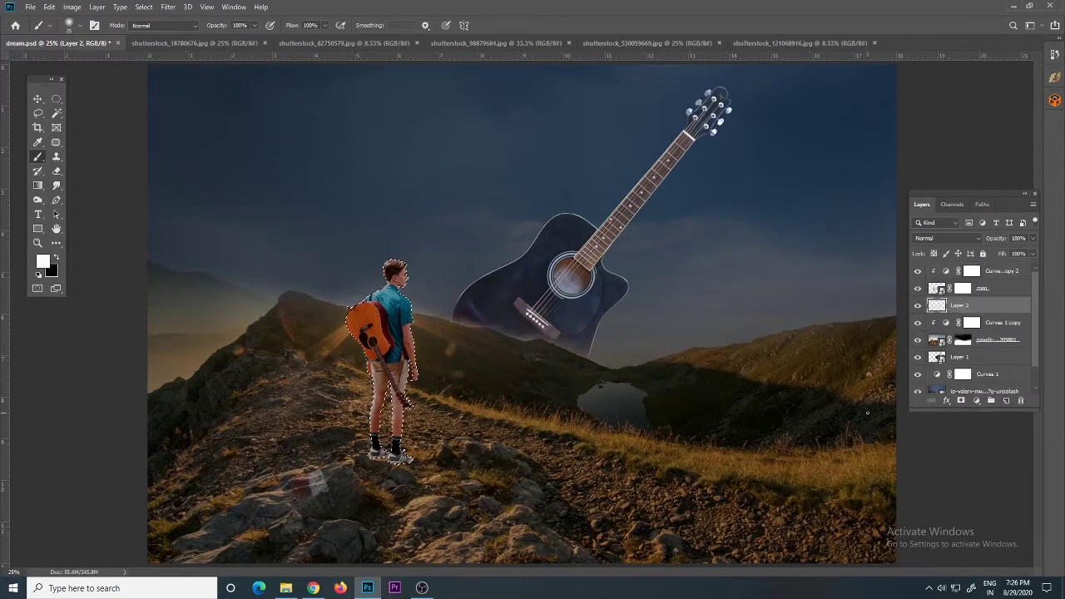
pyautogui.press('x')
pyautogui.rightClick(985, 305)
pyautogui.click(899, 259)
pyautogui.hotkey('ctrl', 't')
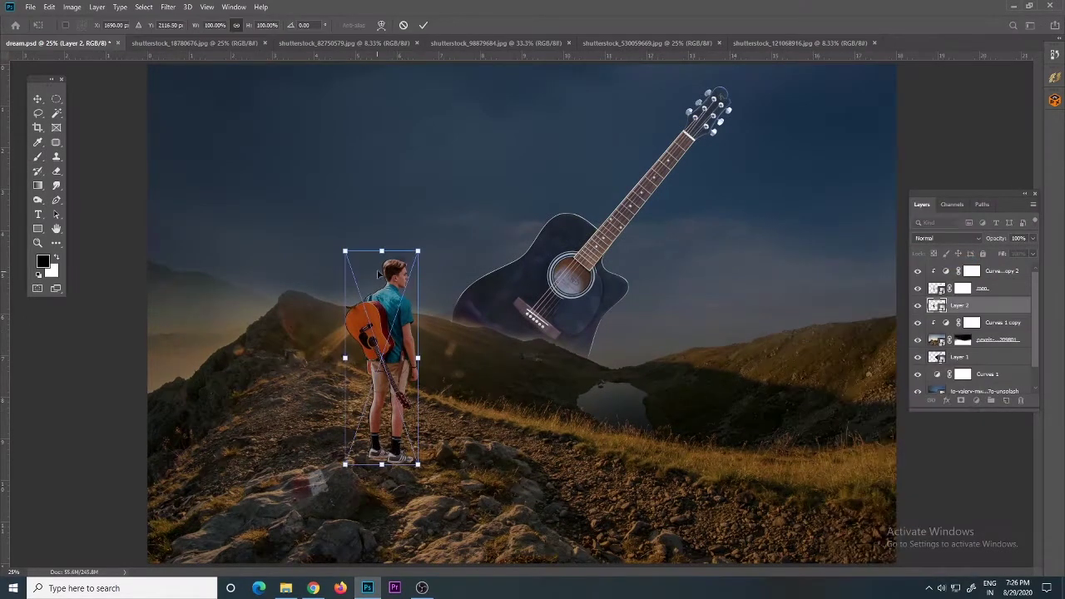
pyautogui.rightClick(399, 378)
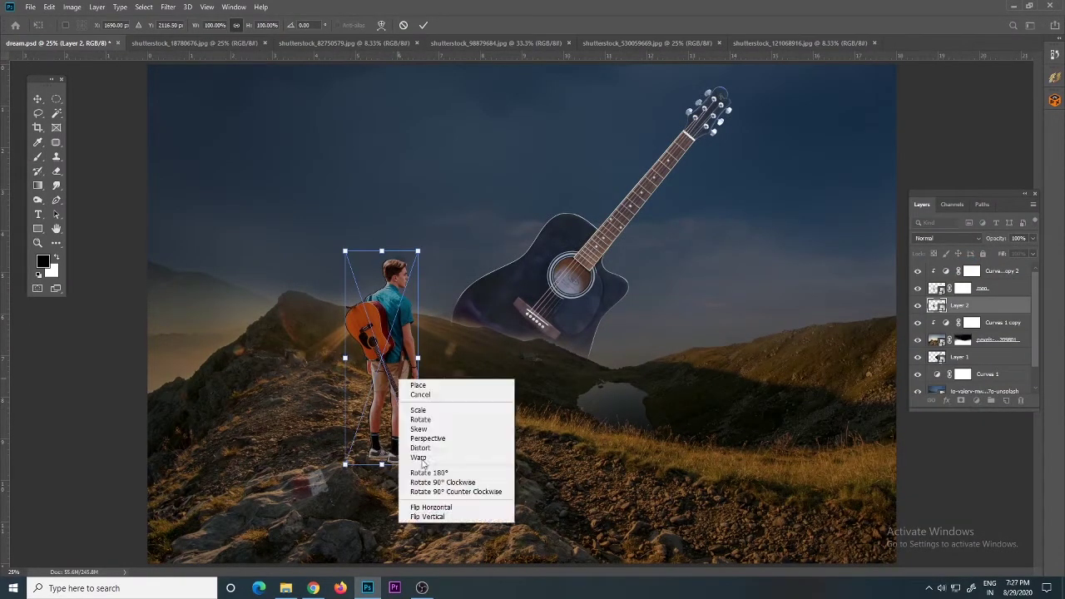
pyautogui.click(432, 515)
pyautogui.moveTo(391, 358); pyautogui.dragTo(391, 491)
# Stretch and angle the flipped silhouette from his feet rightward across the rocks.
pyautogui.hotkey('ctrl', '-')
pyautogui.moveTo(576, 275); pyautogui.dragTo(546, 313)
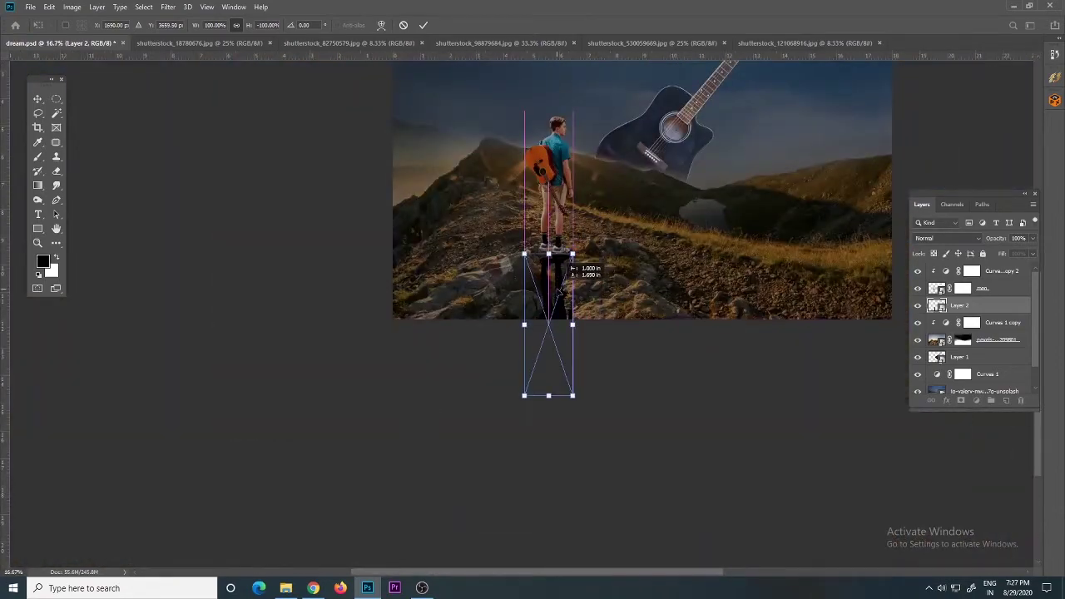
pyautogui.moveTo(570, 393); pyautogui.dragTo(720, 346)
pyautogui.moveTo(523, 392); pyautogui.dragTo(665, 367)
pyautogui.moveTo(721, 345); pyautogui.dragTo(740, 319)
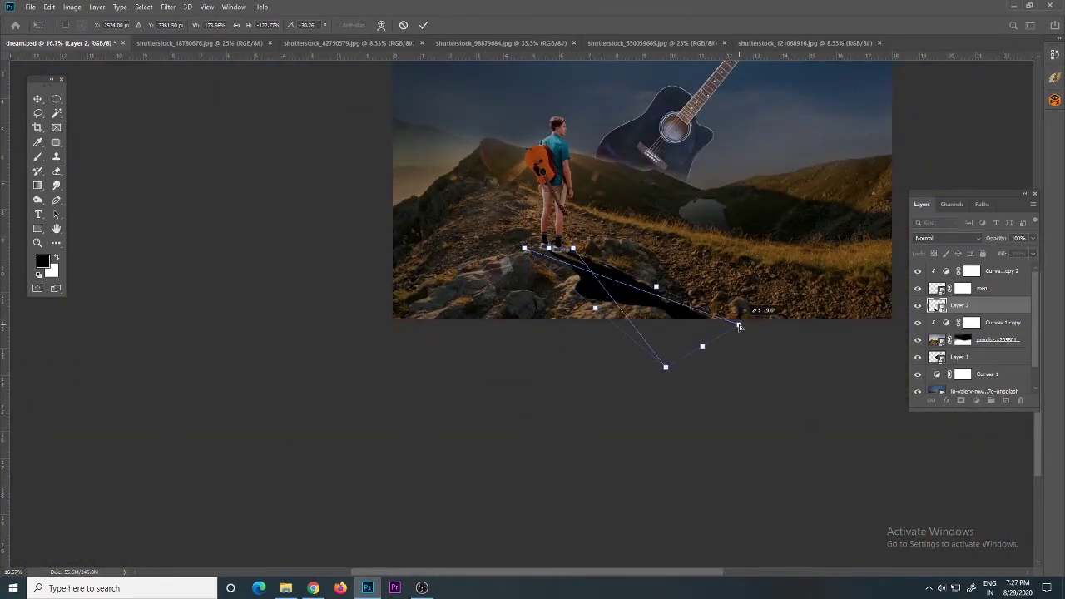
pyautogui.hotkey('ctrl', '+')
pyautogui.hotkey('ctrl', '+')
pyautogui.hotkey('ctrl', '+')
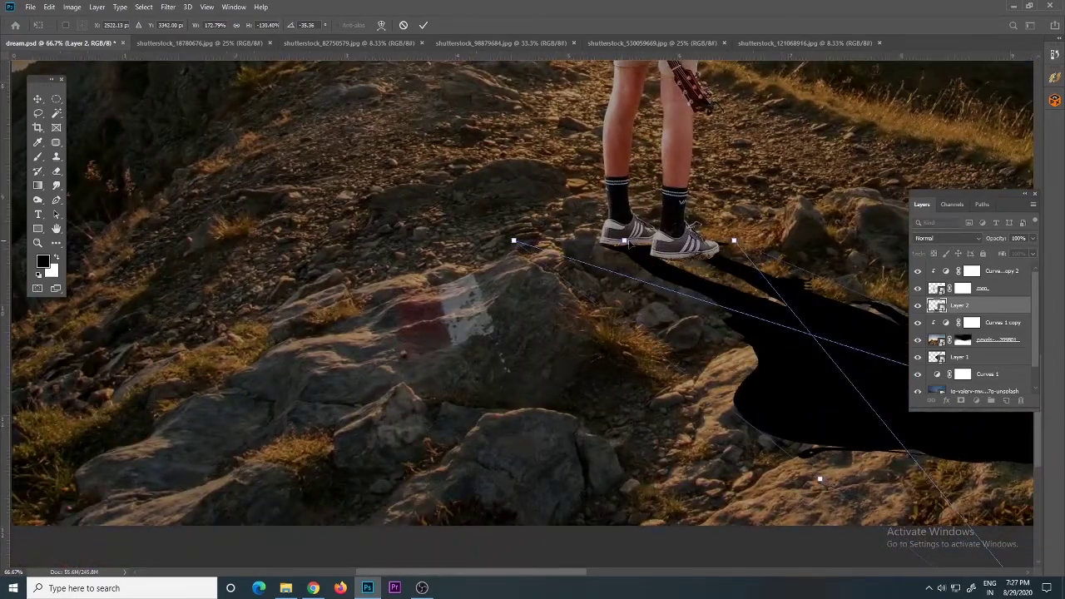
pyautogui.moveTo(629, 243); pyautogui.dragTo(640, 293)
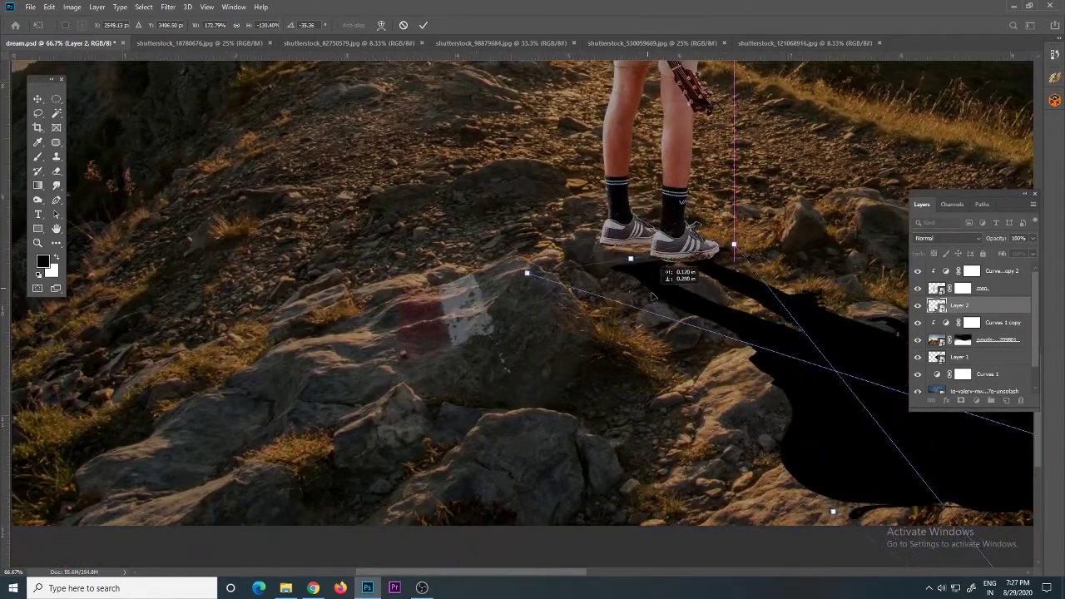
pyautogui.press('Return')
# Smudge the shadow's edges and lower Layer 2 opacity to make it translucent.
pyautogui.press('b')
pyautogui.hotkey('ctrl', '-')
pyautogui.hotkey('ctrl', '-')
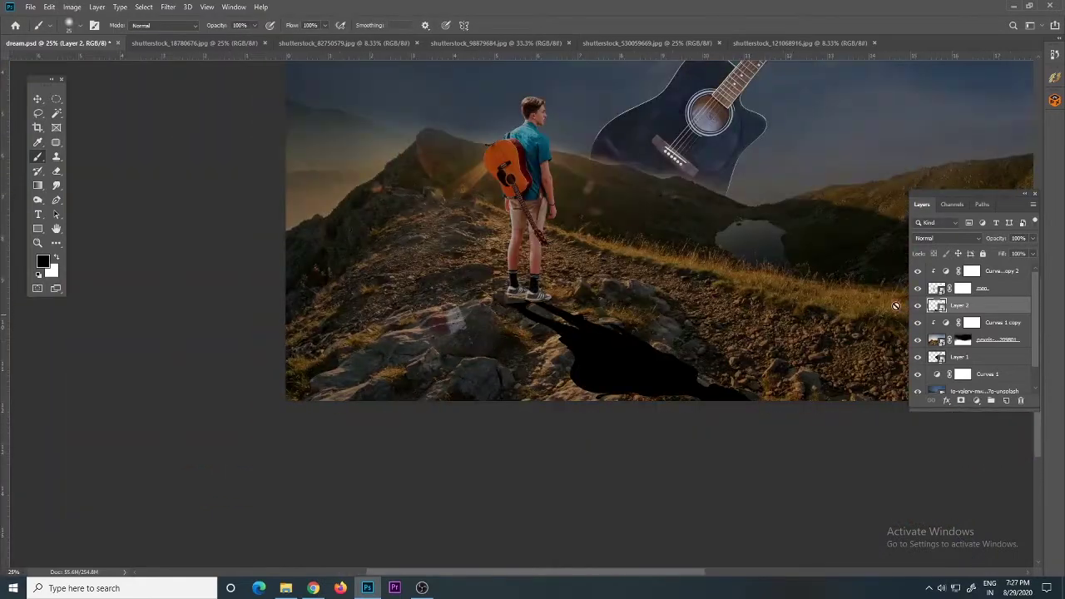
pyautogui.rightClick(988, 308)
pyautogui.click(676, 349)
pyautogui.hotkey('ctrl', '+')
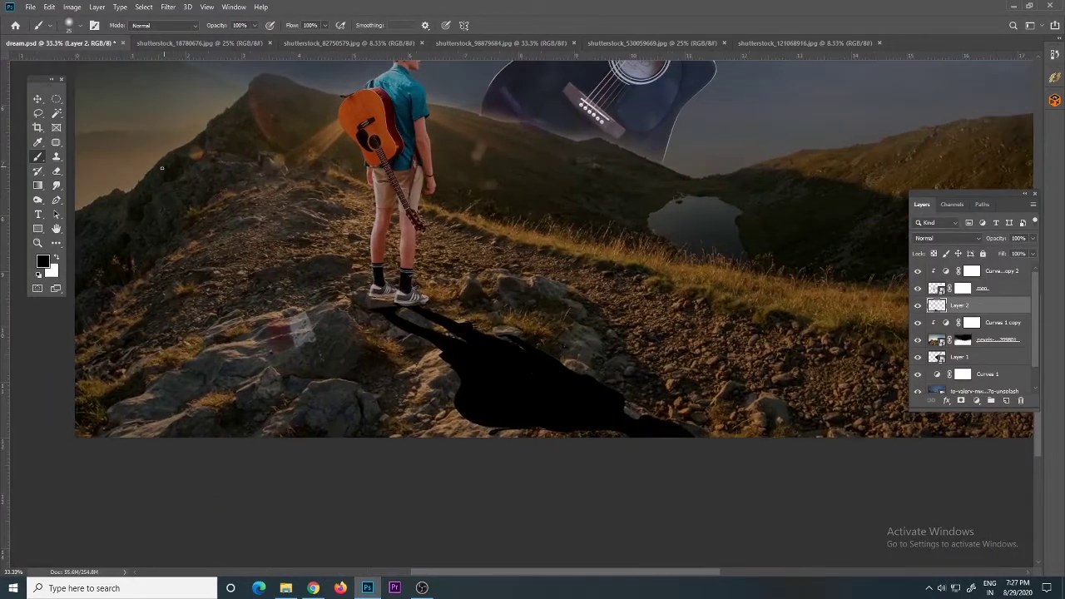
pyautogui.click(56, 185)
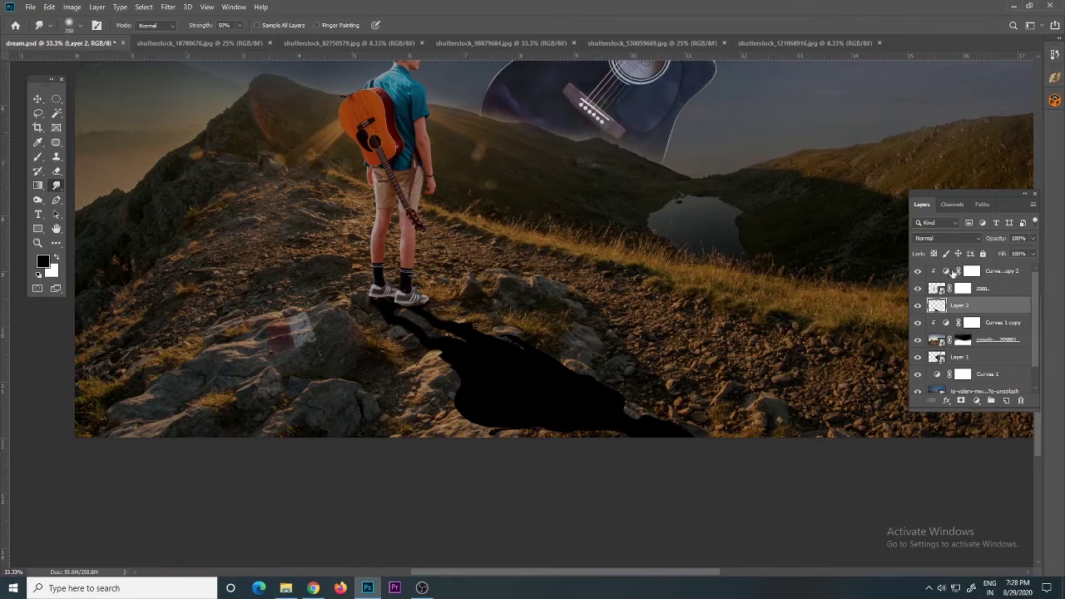
pyautogui.moveTo(994, 238); pyautogui.dragTo(977, 240)
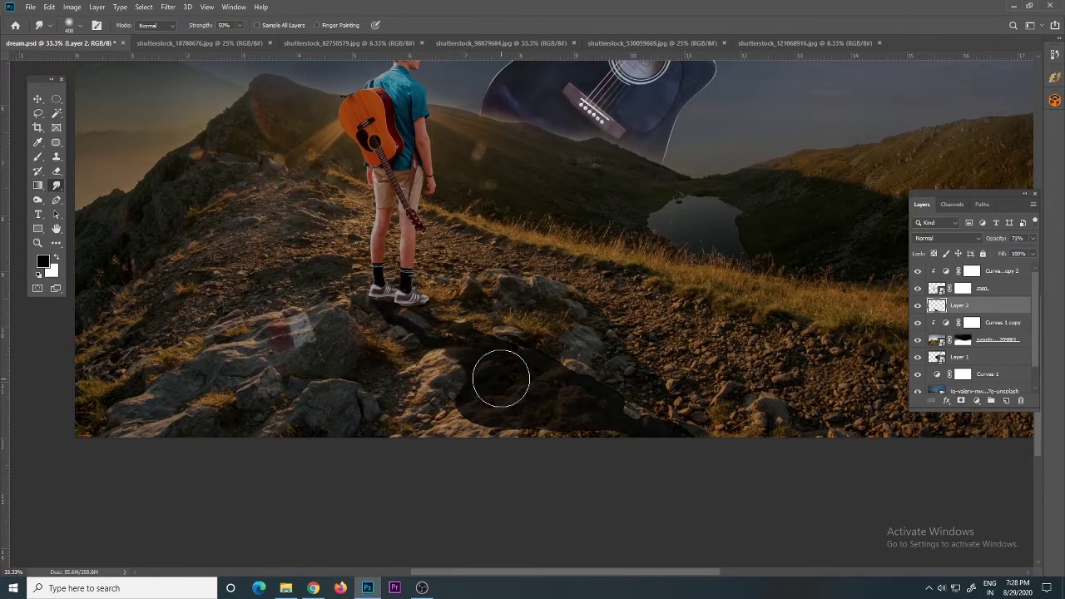
pyautogui.scroll(-1, 523, 368)
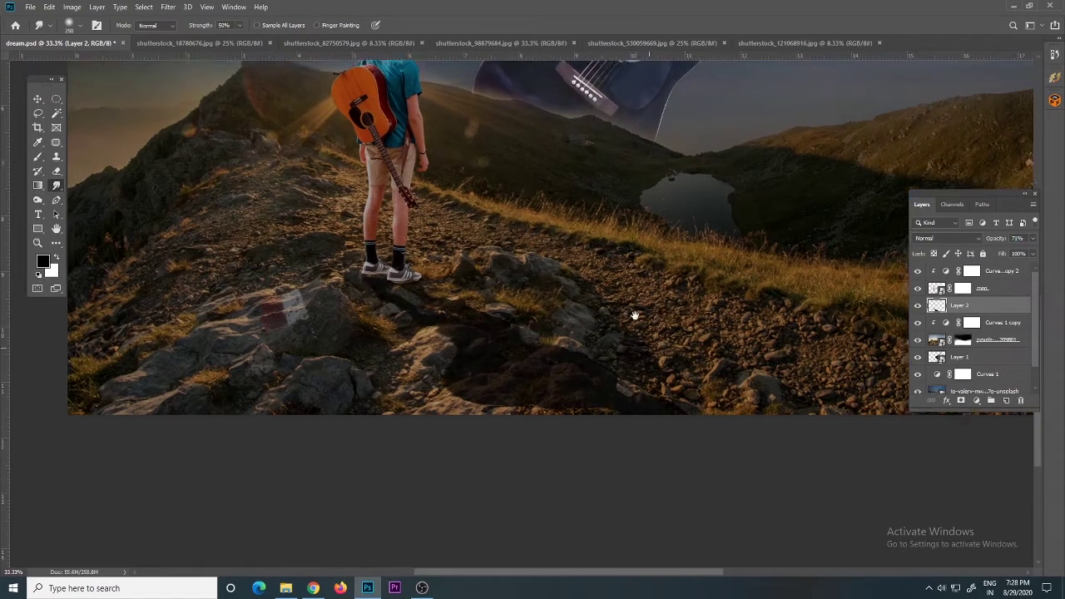
pyautogui.scroll(-2, 551, 336)
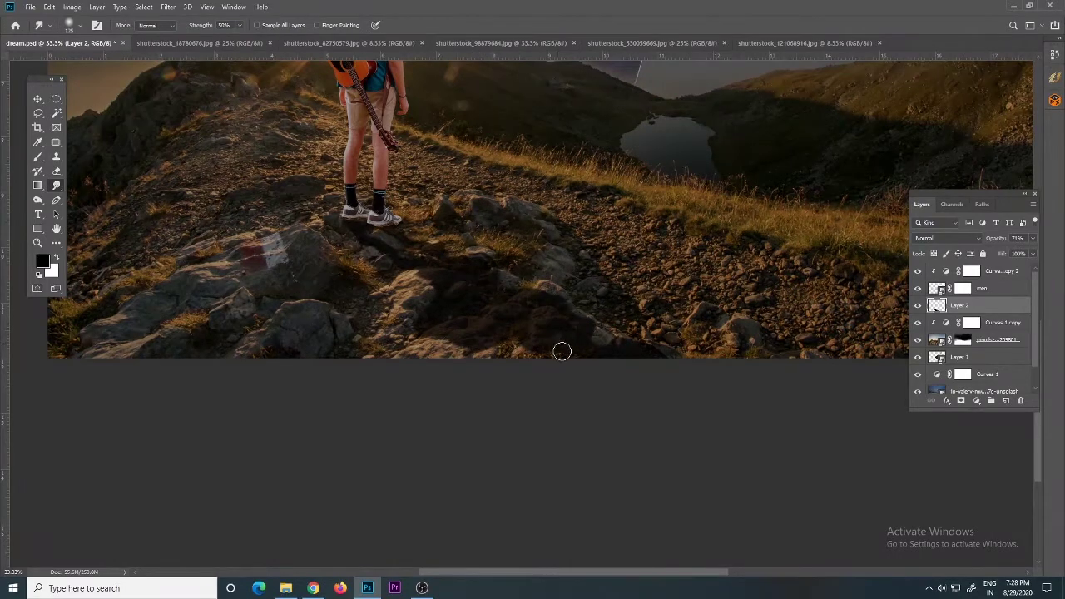
# Convert the shadow layer to a Smart Object and apply Gaussian Blur.
pyautogui.hotkey('ctrl', '-')
pyautogui.hotkey('ctrl', '-')
pyautogui.rightClick(965, 310)
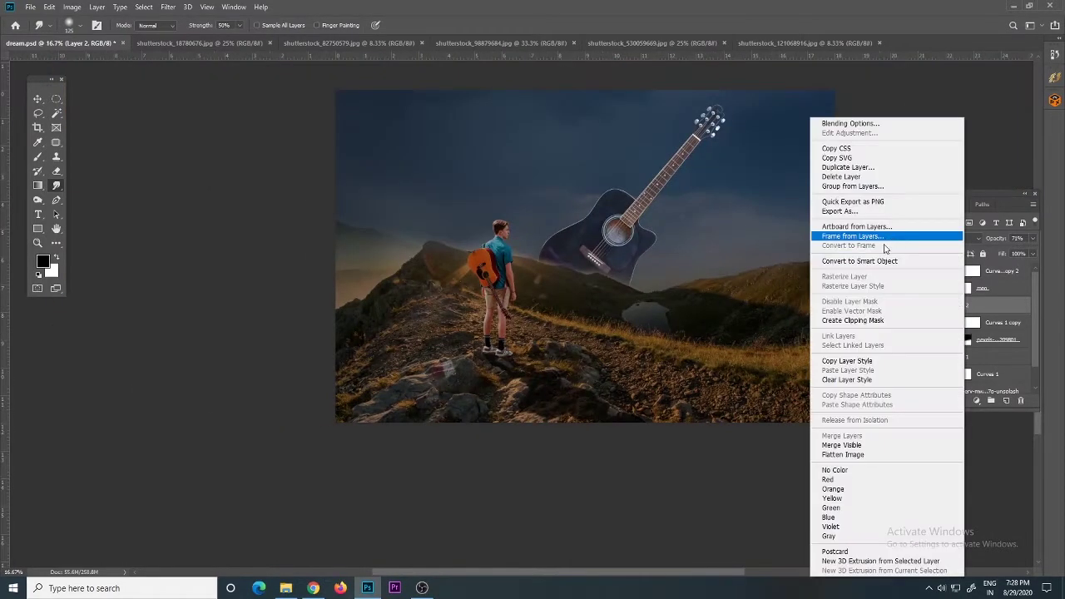
pyautogui.click(994, 240)
pyautogui.rightClick(977, 306)
pyautogui.click(168, 6)
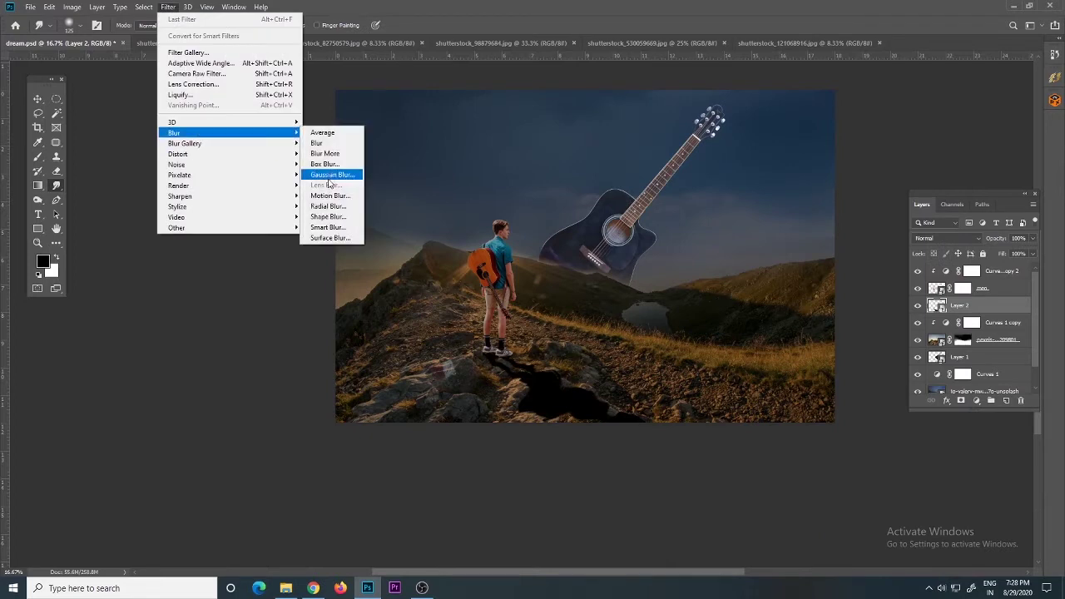
pyautogui.click(341, 174)
pyautogui.press('Return')
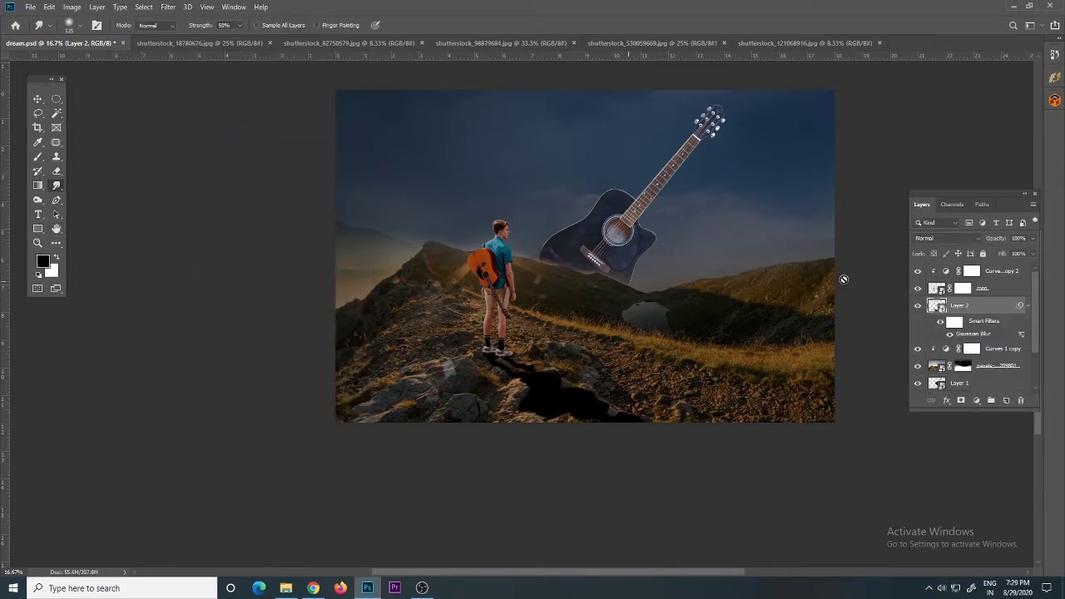
# Add a layer mask to the shadow and set its blend mode to Multiply.
pyautogui.click(961, 400)
pyautogui.press('b')
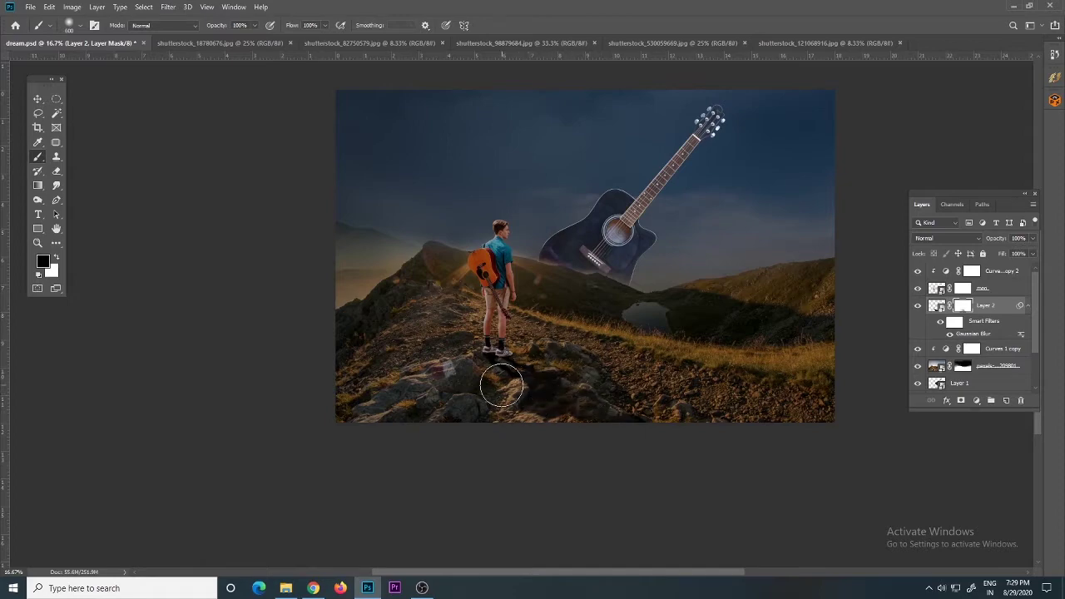
pyautogui.click(961, 239)
pyautogui.click(951, 283)
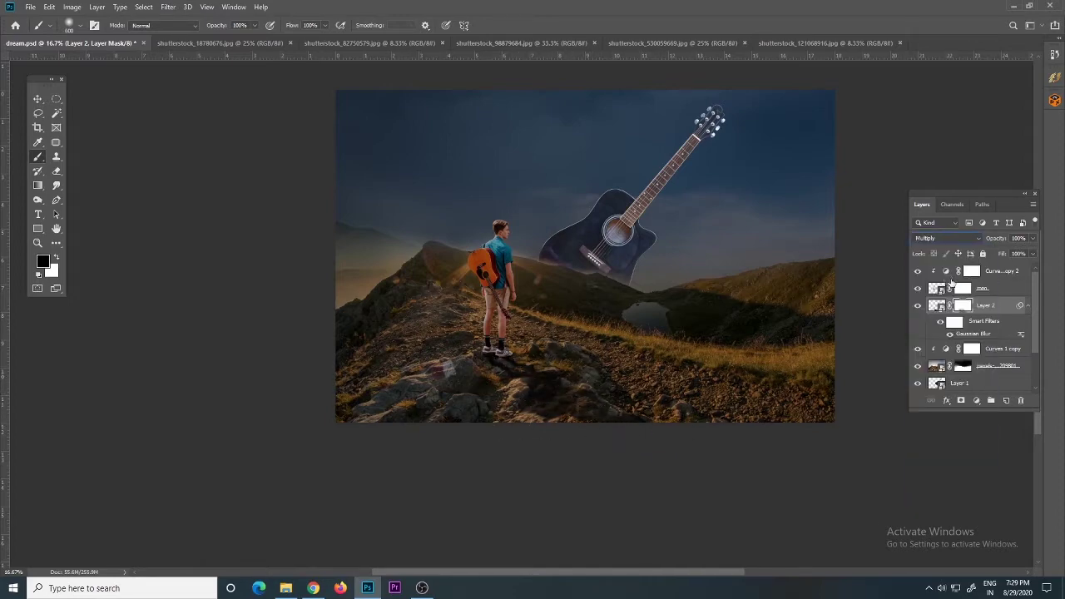
pyautogui.scroll(-1, 335, 366)
pyautogui.scroll(1, 522, 282)
pyautogui.scroll(1, 522, 282)
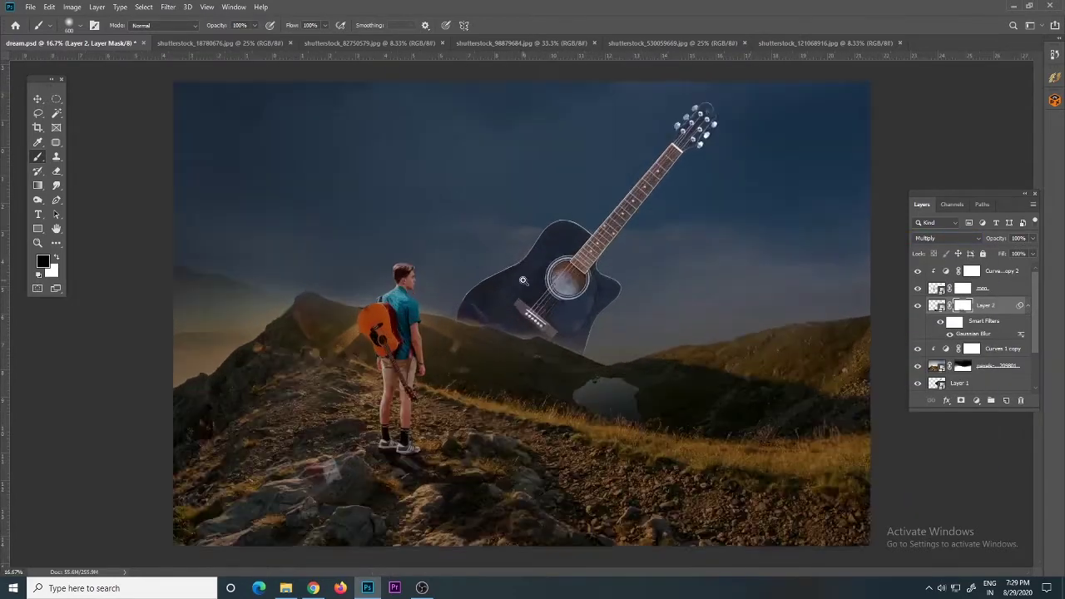
pyautogui.scroll(-2, 521, 313)
pyautogui.scroll(1, 556, 320)
# Add a Curves layer with the RGB curve pulled down, and invert its mask to black.
pyautogui.click(971, 273)
pyautogui.scroll(1, 404, 296)
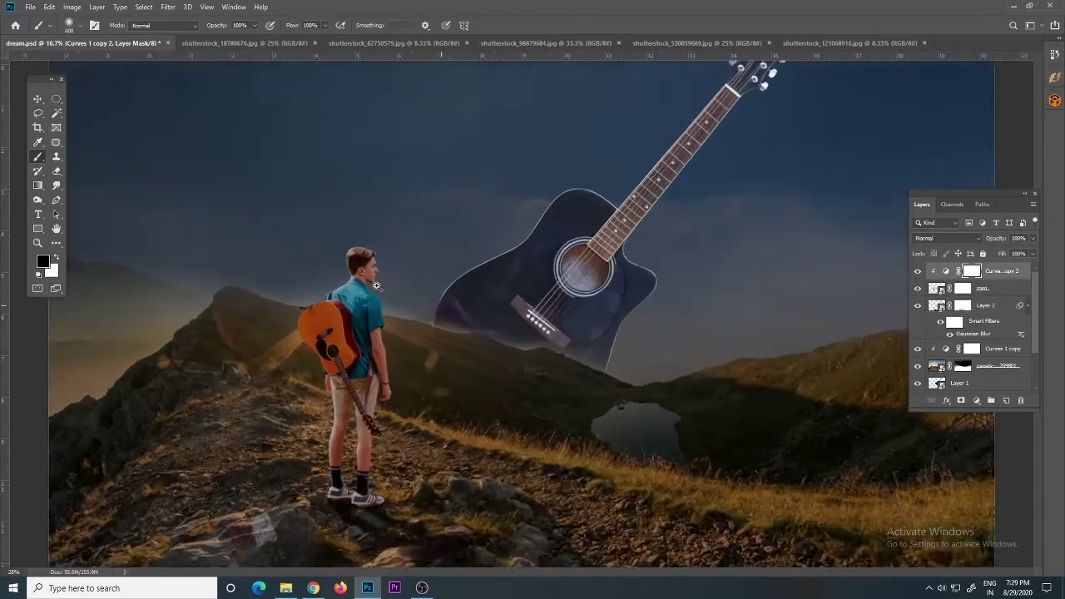
pyautogui.scroll(1, 403, 295)
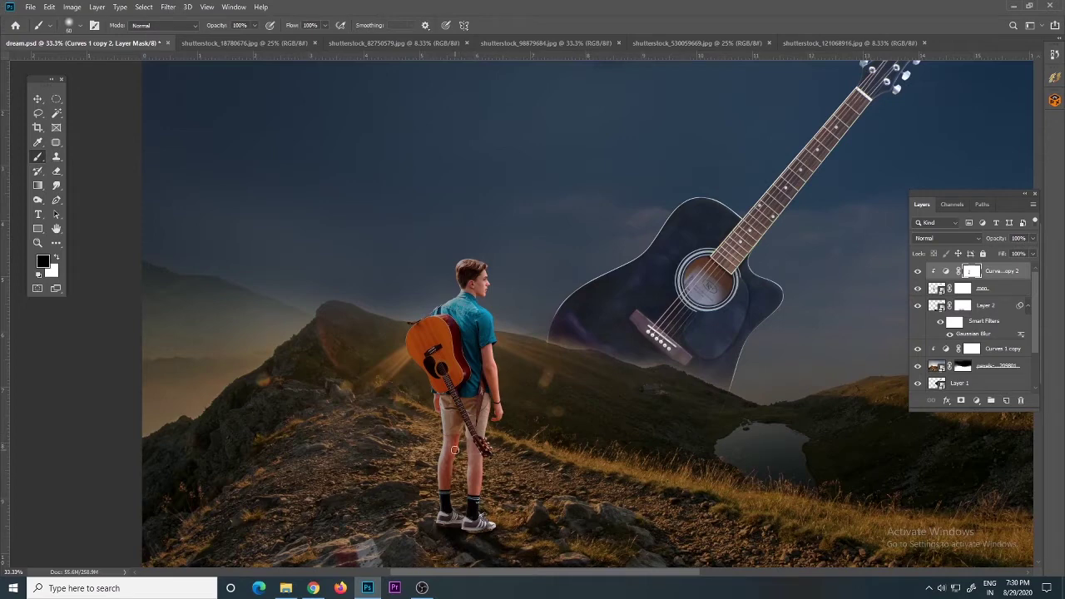
pyautogui.click(976, 400)
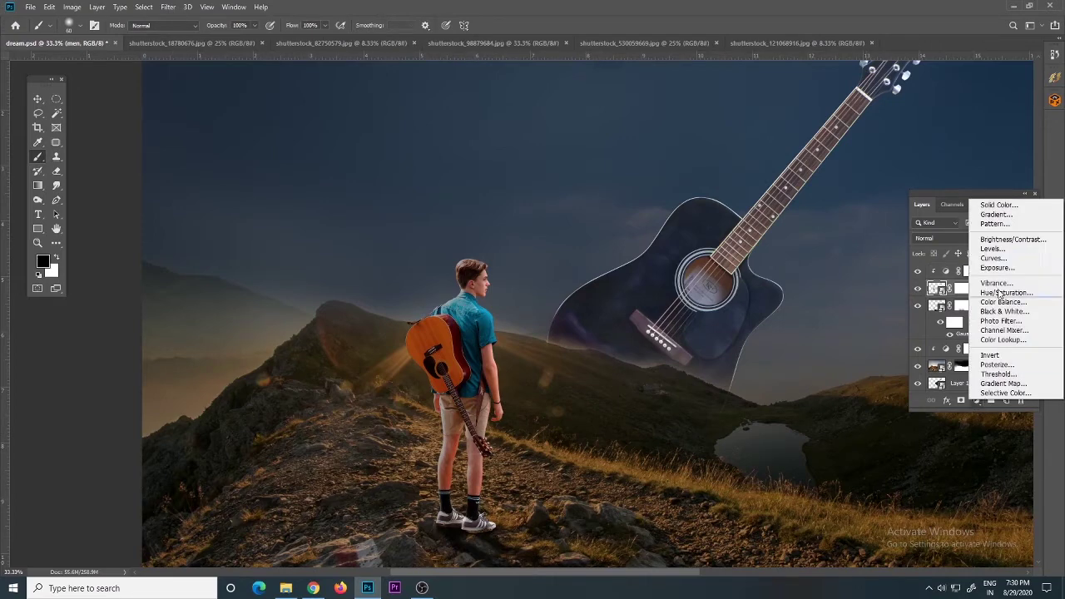
pyautogui.click(932, 257)
pyautogui.moveTo(258, 201)
pyautogui.mouseDown()
pyautogui.moveTo(258, 215)
pyautogui.moveTo(275, 206)
pyautogui.moveTo(294, 269)
pyautogui.mouseUp()
pyautogui.click(288, 111)
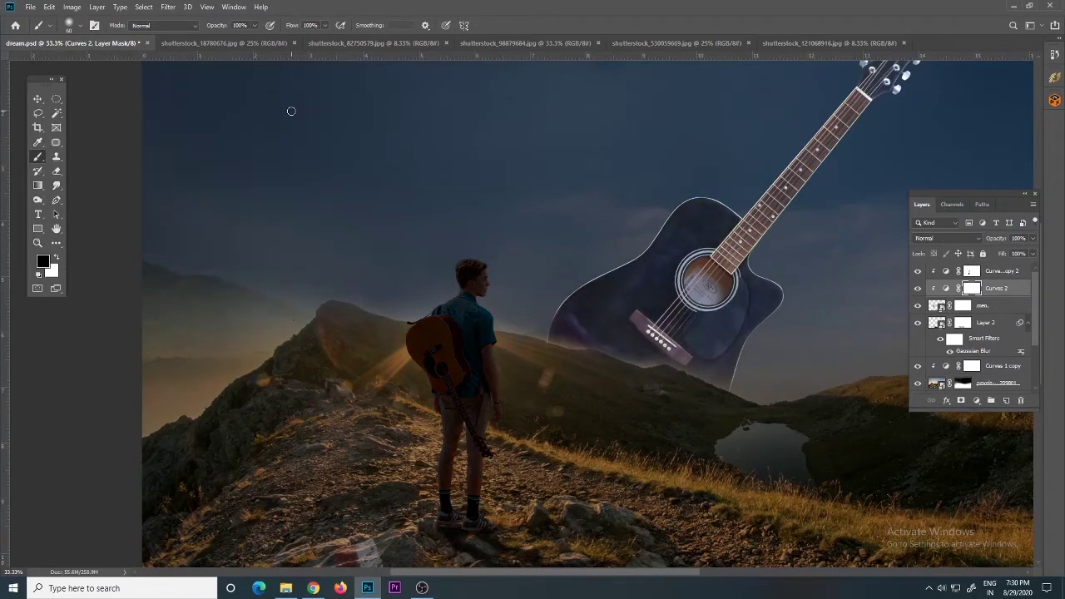
pyautogui.hotkey('ctrl', 'i')
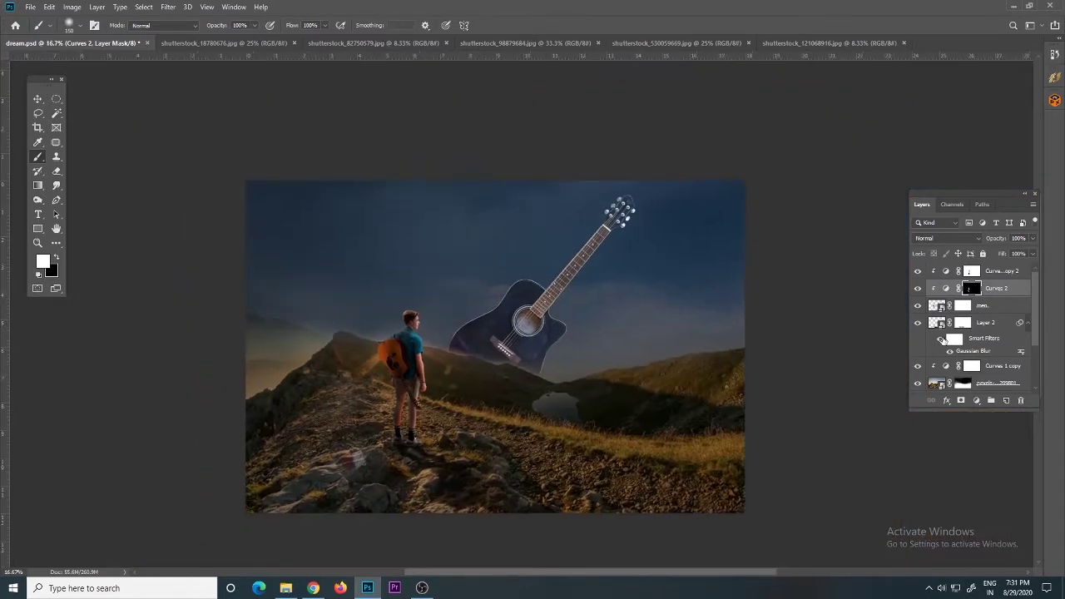
# Lasso a flame from the flame-shapes sheet and copy it to a new layer.
pyautogui.click(224, 42)
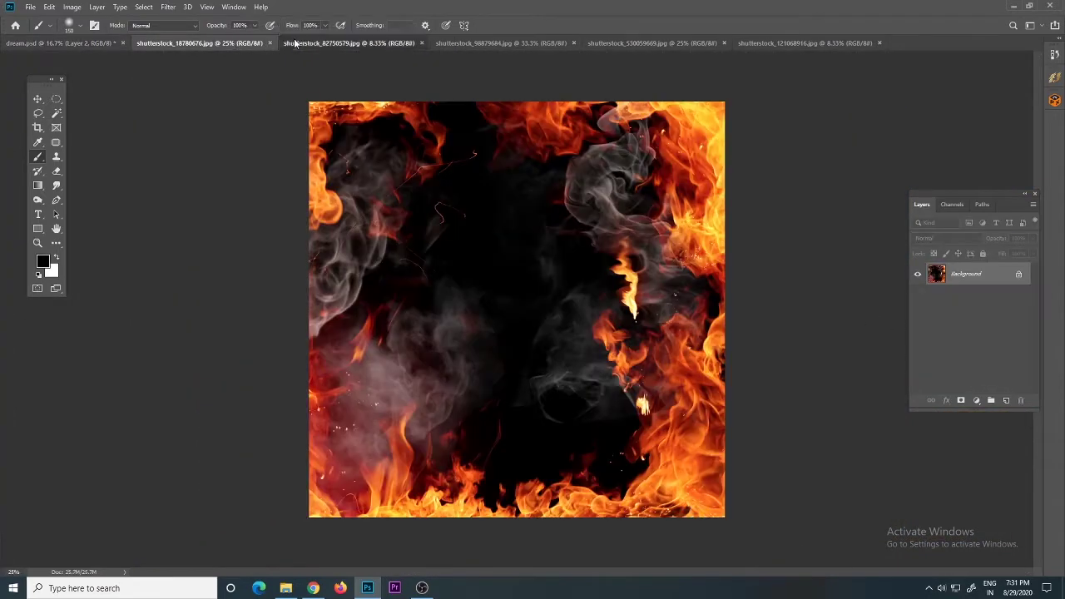
pyautogui.click(366, 43)
pyautogui.click(472, 42)
pyautogui.click(649, 43)
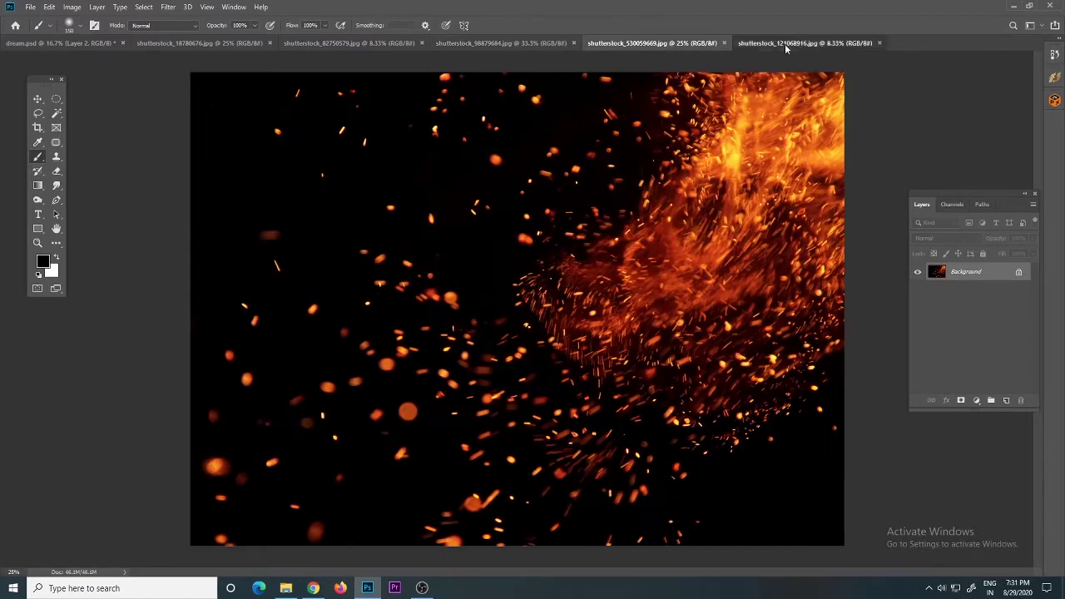
pyautogui.click(784, 43)
pyautogui.press('l')
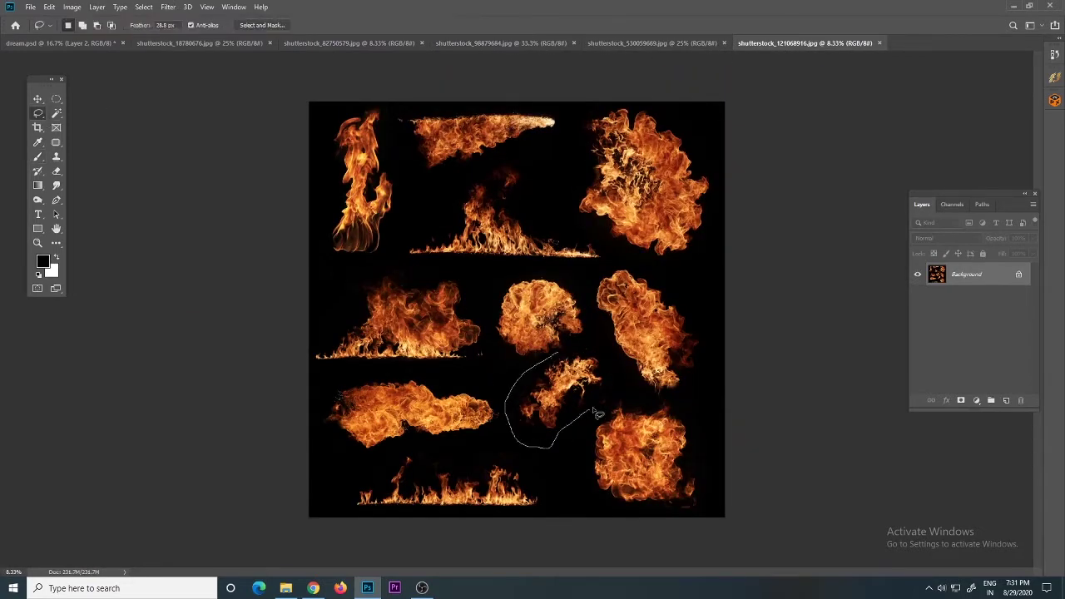
pyautogui.hotkey('ctrl', 'j')
# Convert the flame to a Smart Object, drag it into dream.psd, and blend as Screen.
pyautogui.rightClick(980, 277)
pyautogui.click(865, 258)
pyautogui.press('v')
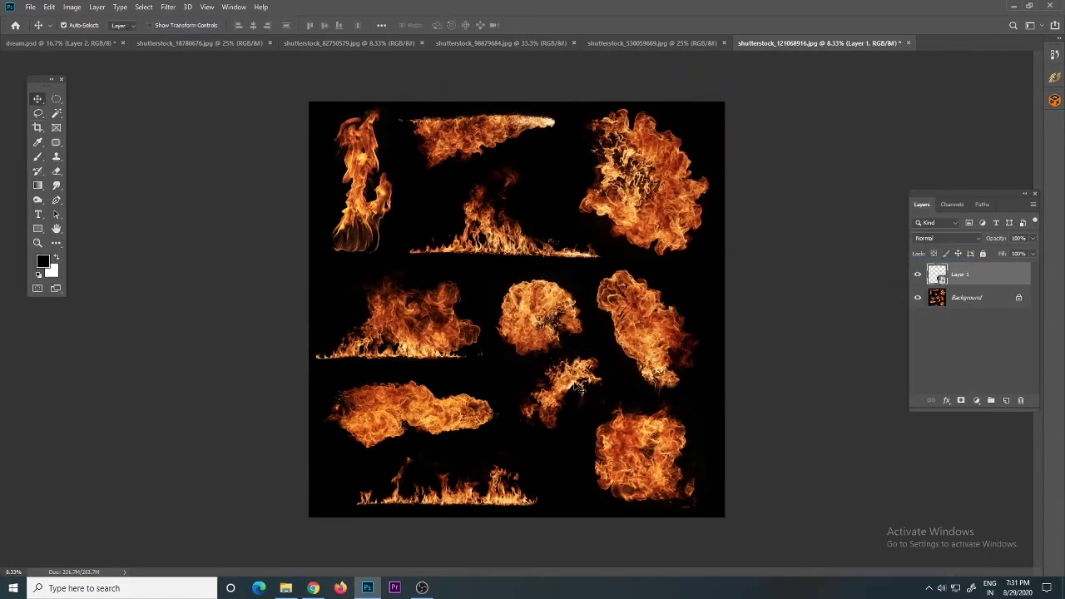
pyautogui.moveTo(574, 378)
pyautogui.mouseDown()
pyautogui.moveTo(62, 42)
pyautogui.moveTo(566, 301)
pyautogui.mouseUp()
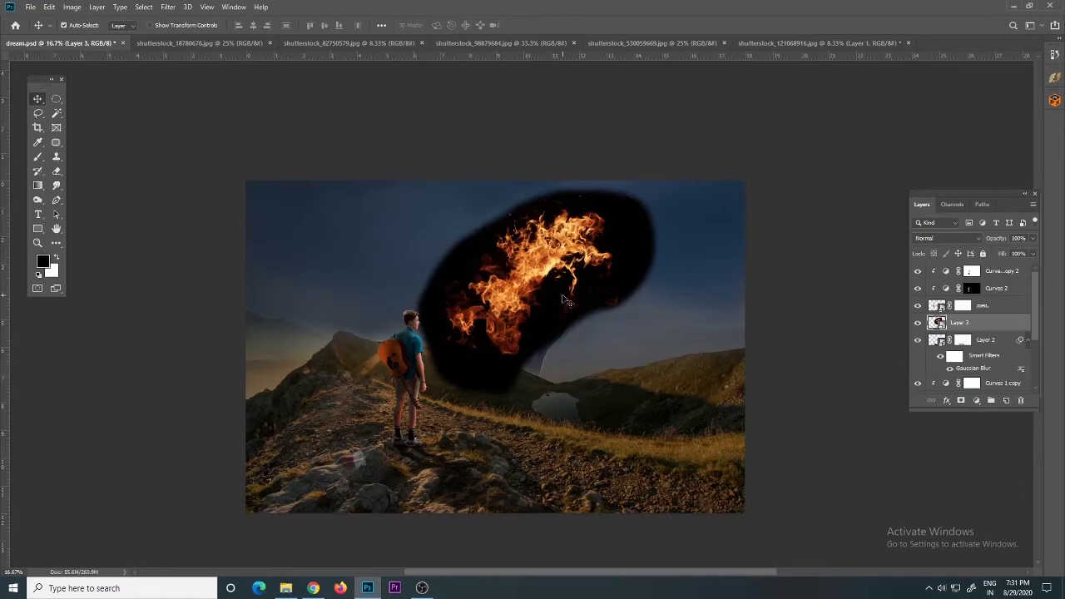
pyautogui.click(926, 240)
pyautogui.click(951, 329)
# Scale the flame to about 38%, flip and rotate it about 170° onto the guitar body.
pyautogui.hotkey('ctrl', 't')
pyautogui.hotkey('ctrl', '+')
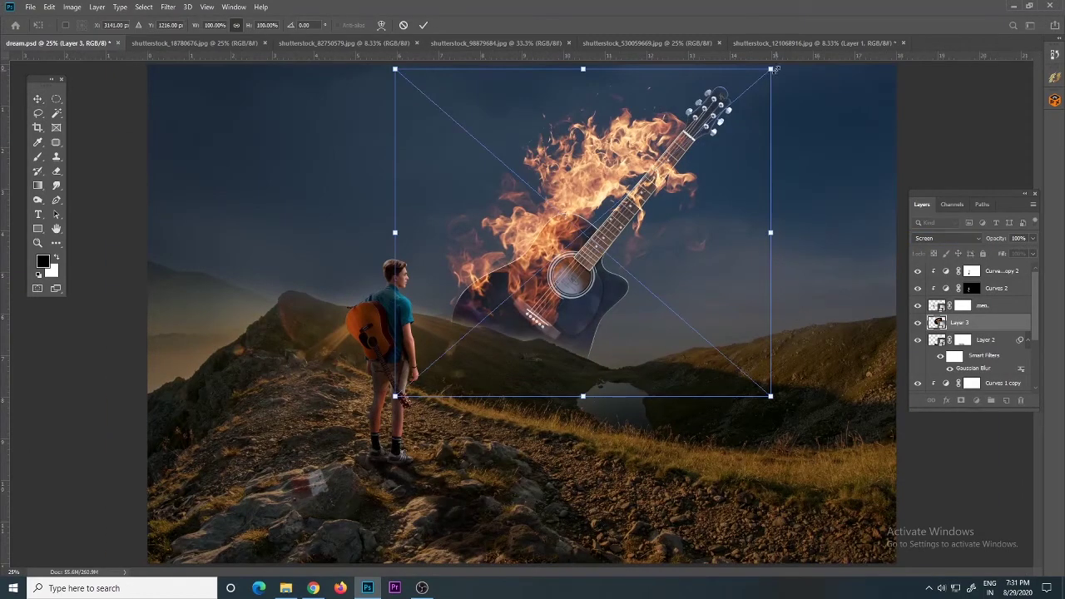
pyautogui.moveTo(774, 70); pyautogui.dragTo(654, 166)
pyautogui.moveTo(608, 228); pyautogui.dragTo(503, 287)
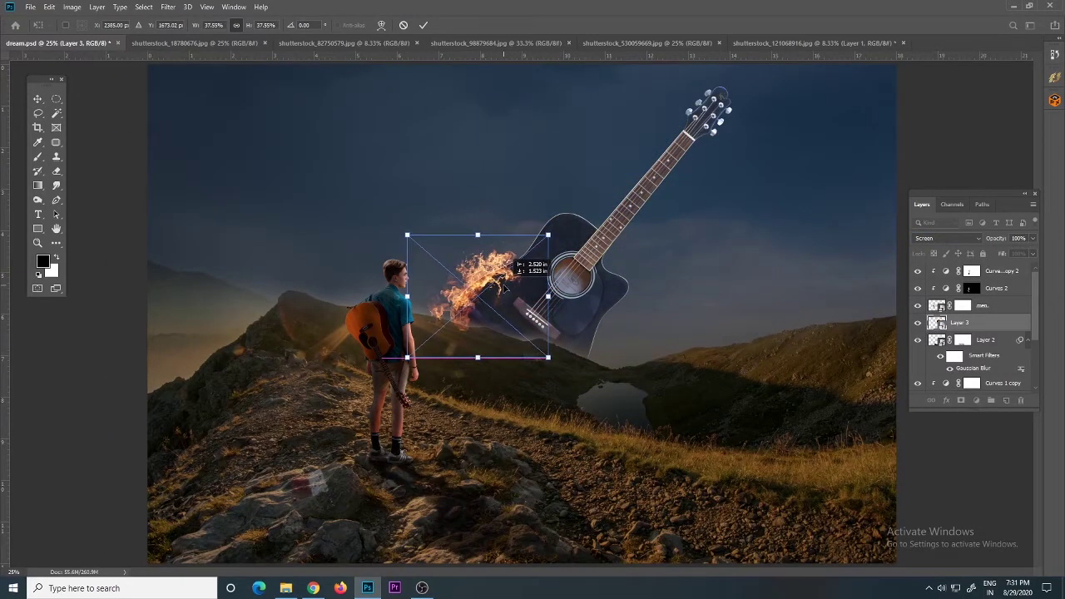
pyautogui.rightClick(505, 287)
pyautogui.click(551, 431)
pyautogui.moveTo(584, 218); pyautogui.dragTo(582, 215)
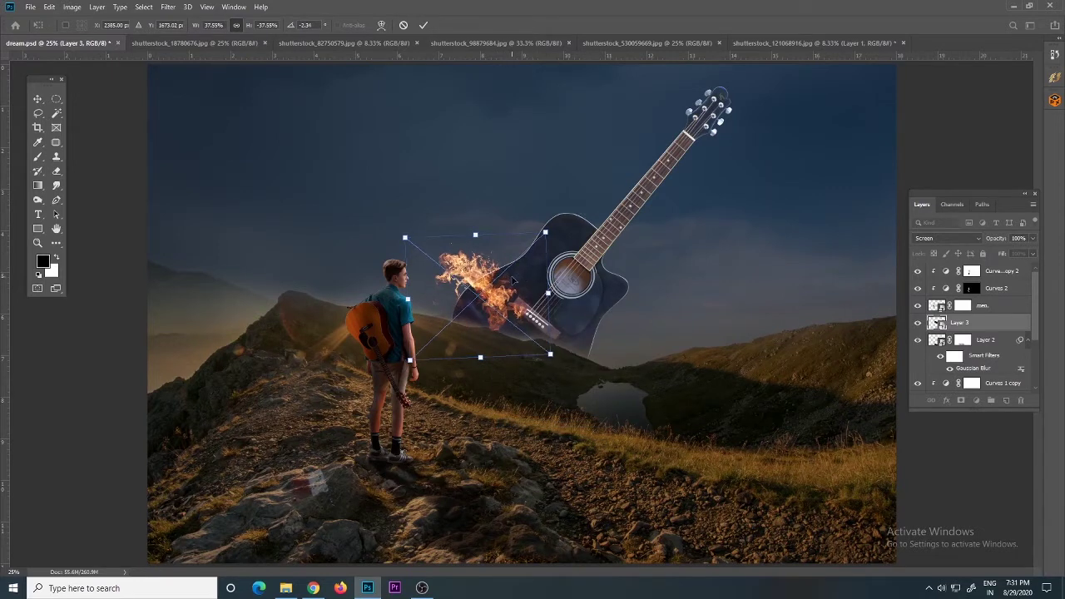
pyautogui.moveTo(512, 279); pyautogui.dragTo(599, 345)
pyautogui.moveTo(678, 387); pyautogui.dragTo(640, 299)
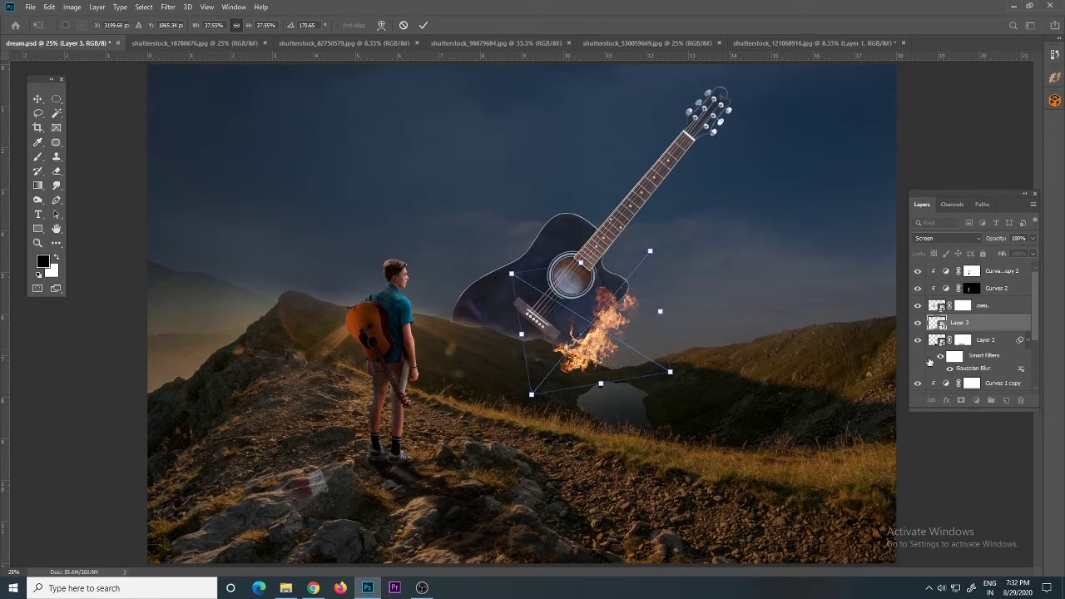
pyautogui.press('Return')
# Lasso a second flame from the flame-shapes sheet and copy it to its own layer.
pyautogui.scroll(-3, 929, 359)
pyautogui.scroll(-3, 930, 360)
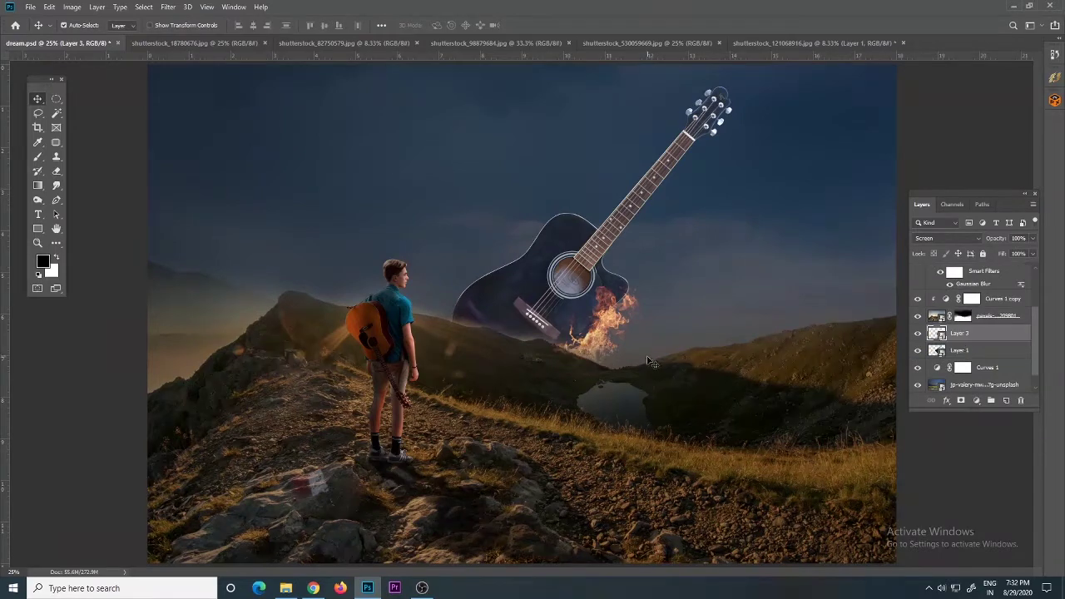
pyautogui.click(344, 42)
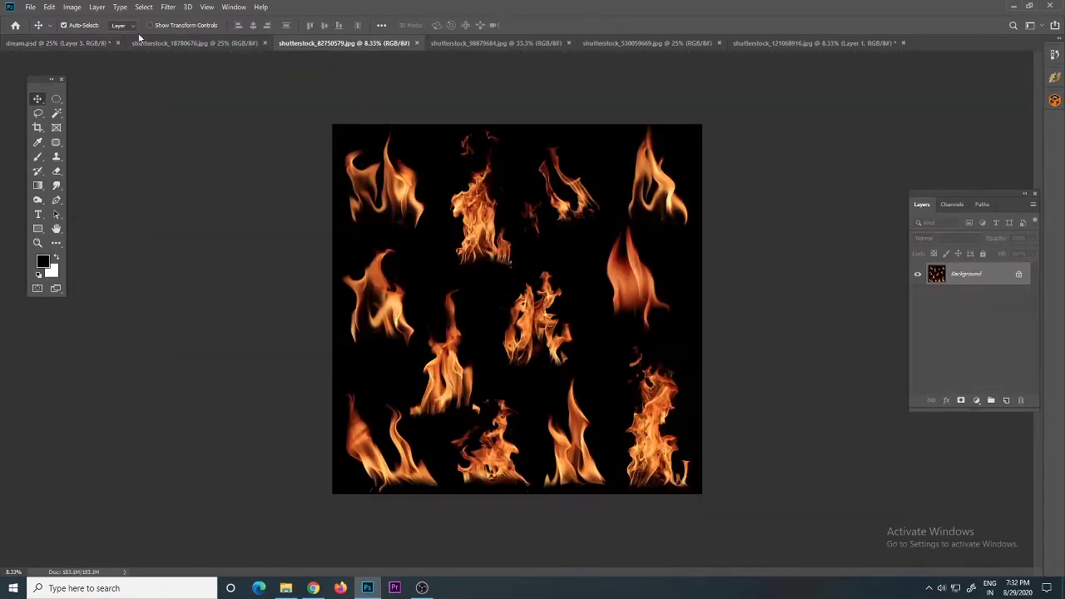
pyautogui.press('l')
pyautogui.click(496, 43)
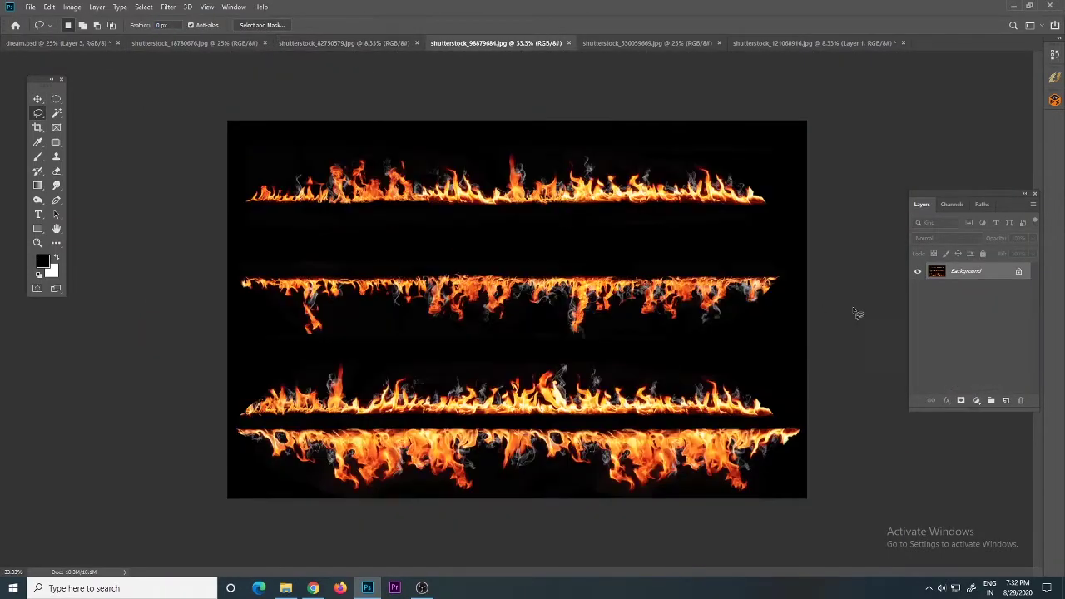
pyautogui.click(620, 42)
pyautogui.click(811, 42)
pyautogui.click(970, 297)
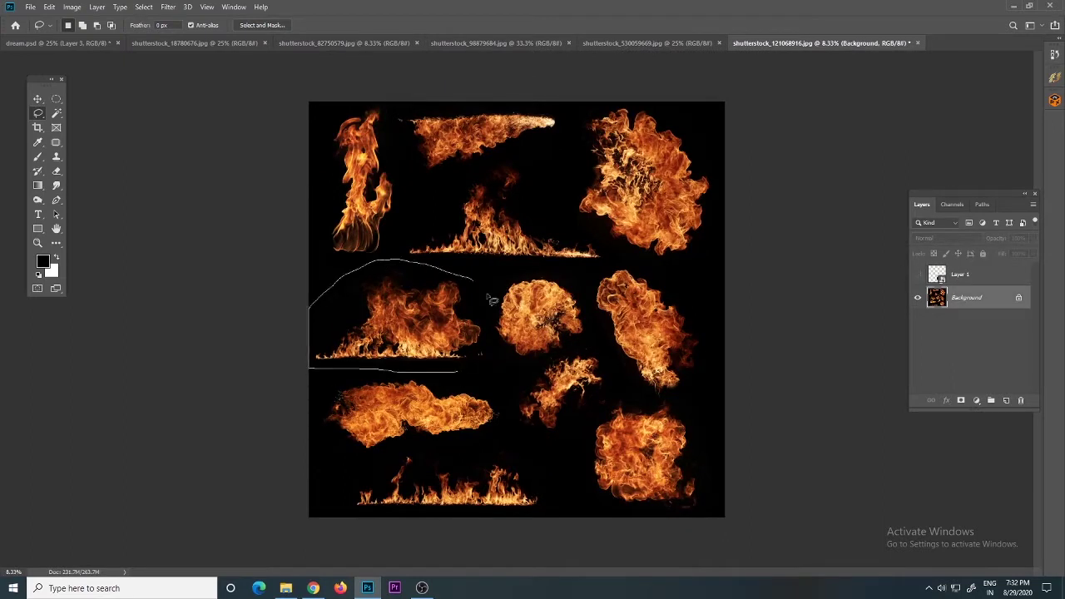
pyautogui.hotkey('ctrl', 'j')
# Bring the second flame into the composite in Screen mode, shrunk onto the guitar's lower body.
pyautogui.press('v')
pyautogui.rightClick(980, 297)
pyautogui.click(876, 260)
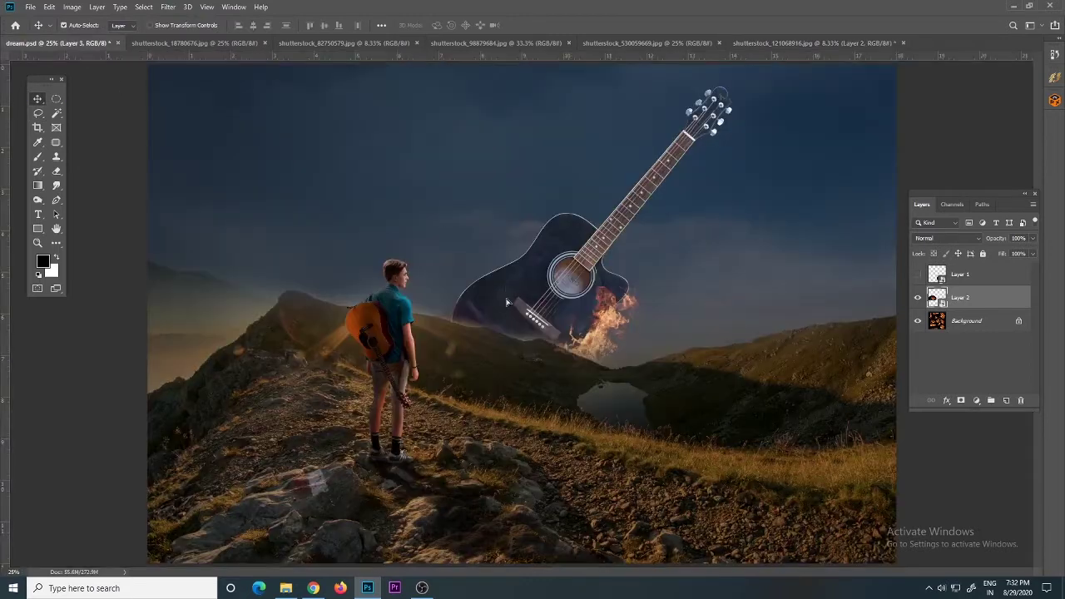
pyautogui.moveTo(73, 51); pyautogui.dragTo(515, 274)
pyautogui.click(948, 238)
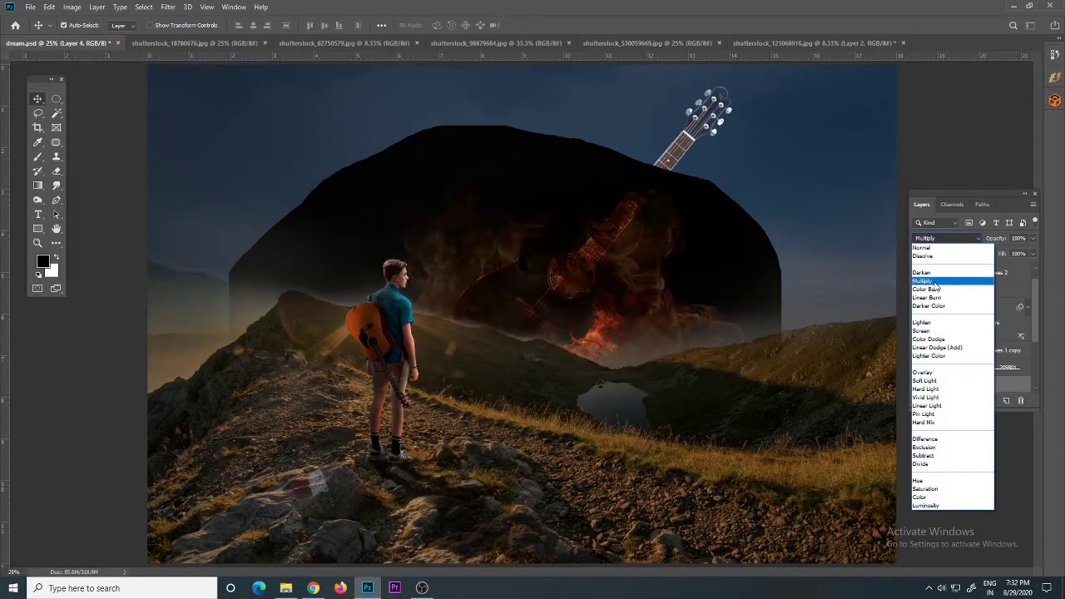
pyautogui.click(940, 325)
pyautogui.hotkey('ctrl', 't')
pyautogui.moveTo(756, 166); pyautogui.dragTo(673, 310)
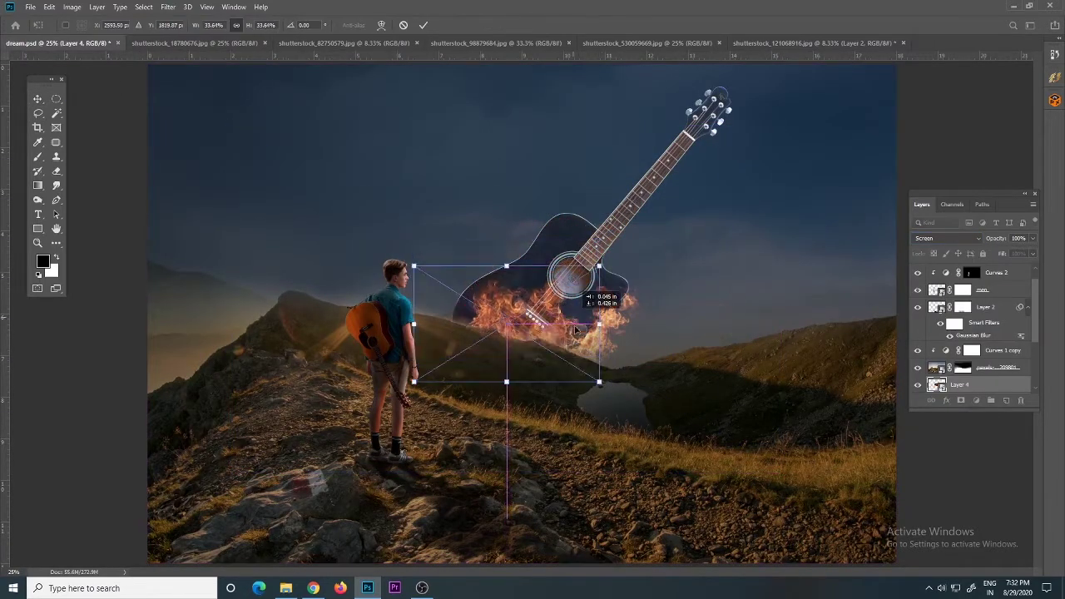
pyautogui.press('Return')
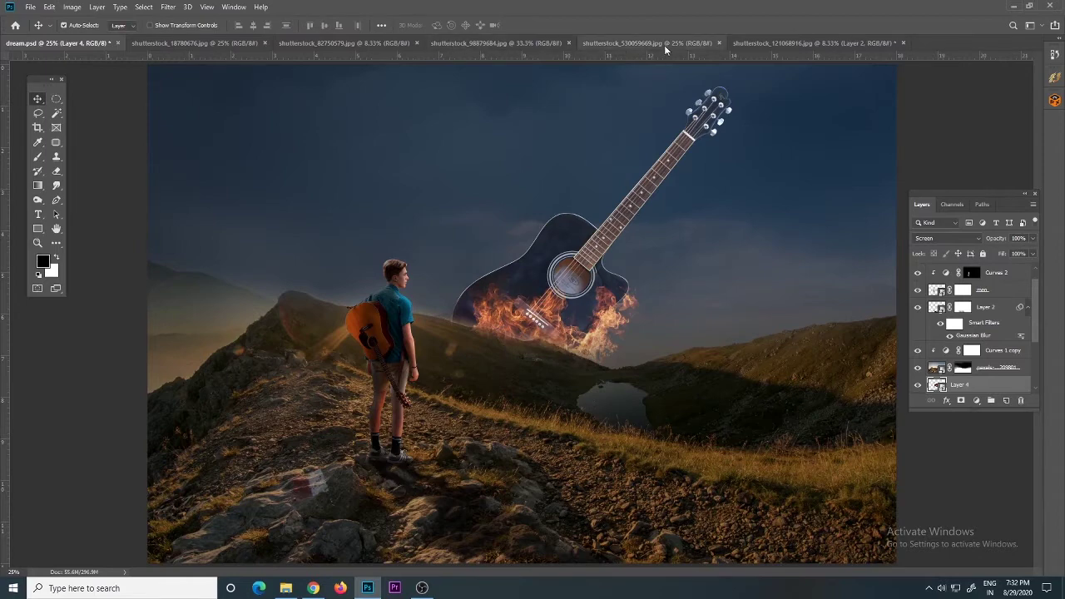
pyautogui.click(754, 43)
# Lasso a long flame streak, copy it to a new layer, and drag it into dream.psd.
pyautogui.click(980, 324)
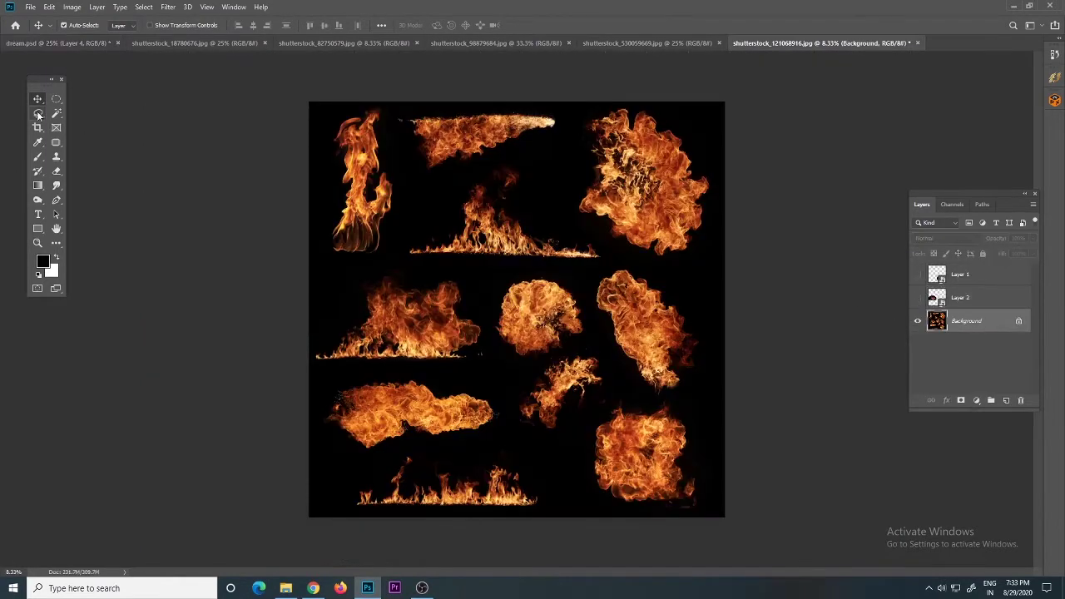
pyautogui.click(37, 113)
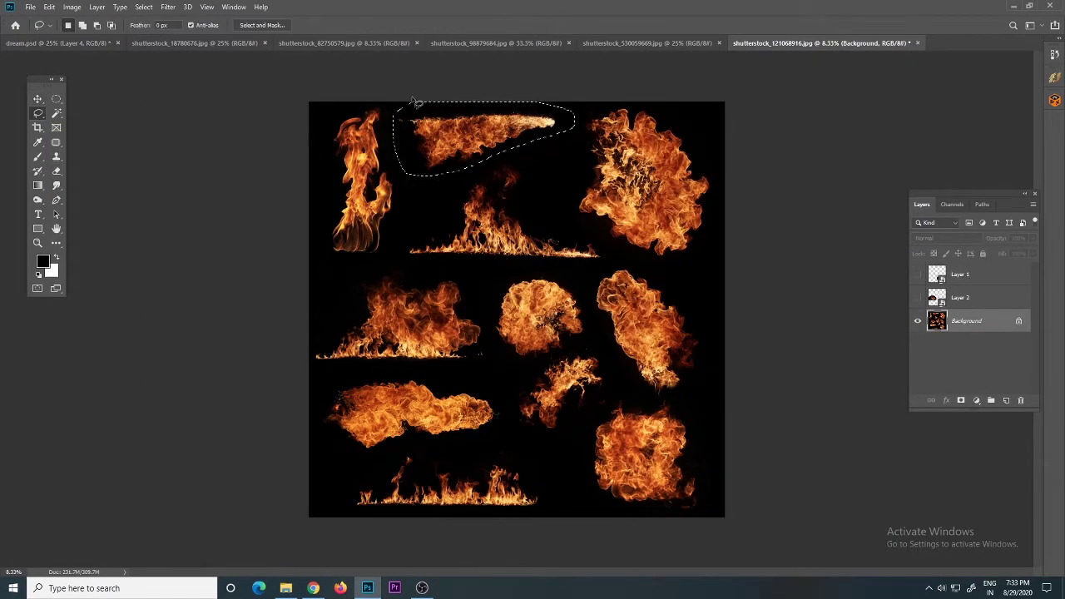
pyautogui.hotkey('ctrl', 'j')
pyautogui.rightClick(964, 326)
pyautogui.press('Escape')
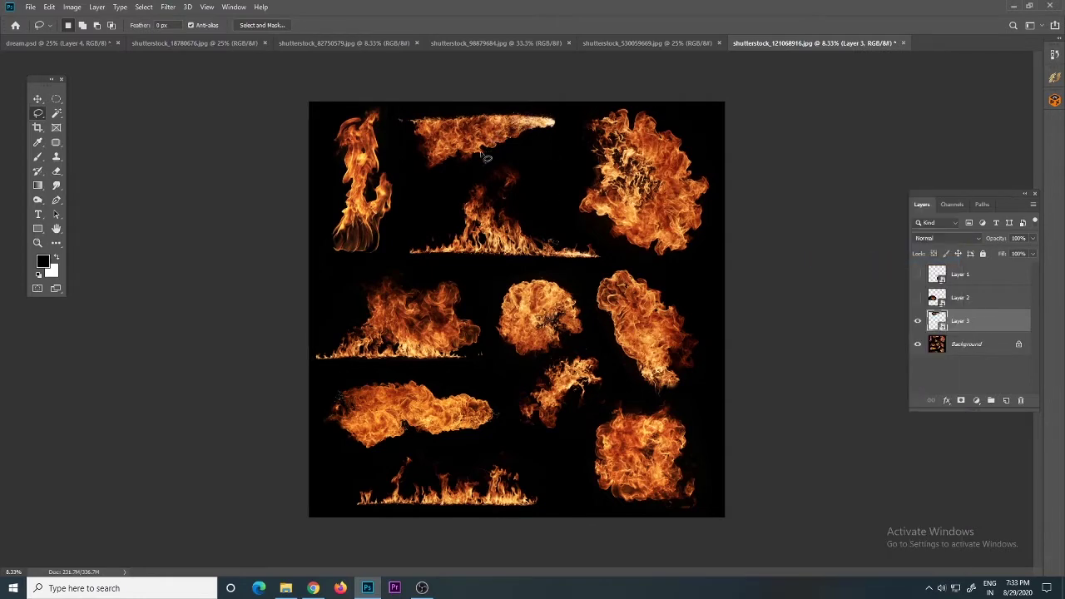
pyautogui.press('v')
pyautogui.moveTo(485, 158); pyautogui.dragTo(566, 208)
# Rotate the flame streak diagonally, blend it as Screen, and lay it along the guitar.
pyautogui.hotkey('ctrl', 't')
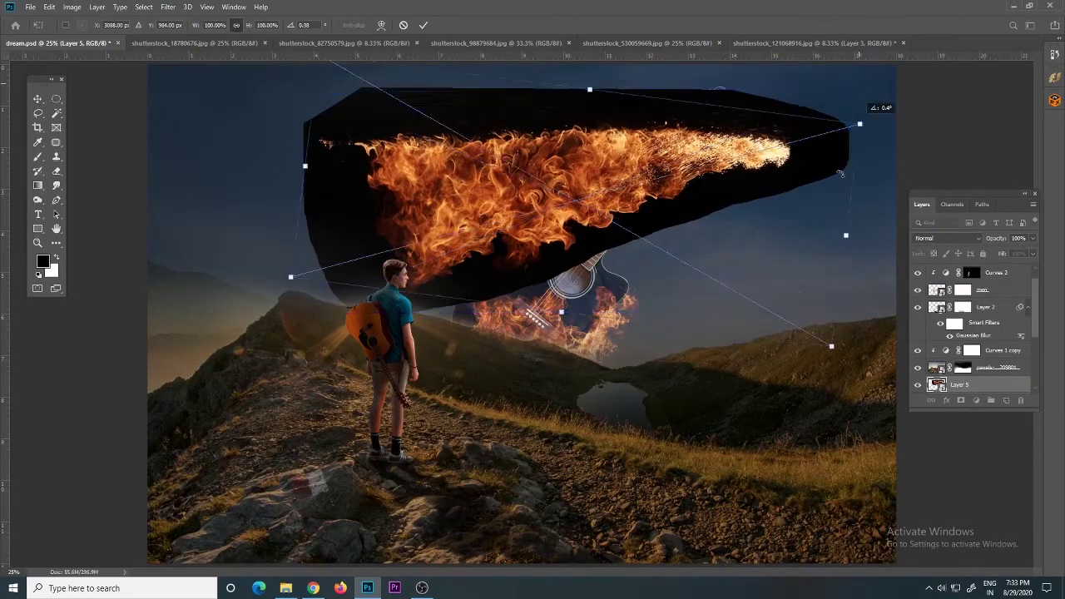
pyautogui.moveTo(865, 108); pyautogui.dragTo(799, 79)
pyautogui.press('Return')
pyautogui.click(951, 238)
pyautogui.click(921, 330)
pyautogui.hotkey('ctrl', '-')
pyautogui.hotkey('ctrl', 't')
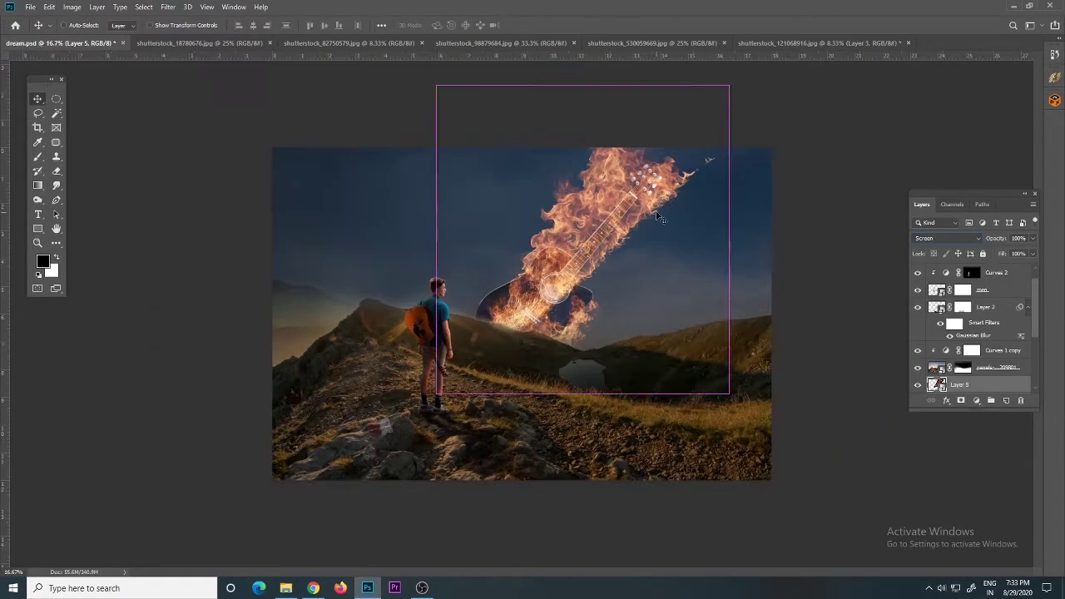
pyautogui.moveTo(740, 399)
pyautogui.mouseDown()
pyautogui.moveTo(749, 191)
pyautogui.moveTo(643, 210)
pyautogui.moveTo(695, 171)
pyautogui.mouseUp()
# Warp the flame streak so its lower end bends and narrows along the guitar neck.
pyautogui.hotkey('ctrl', '+')
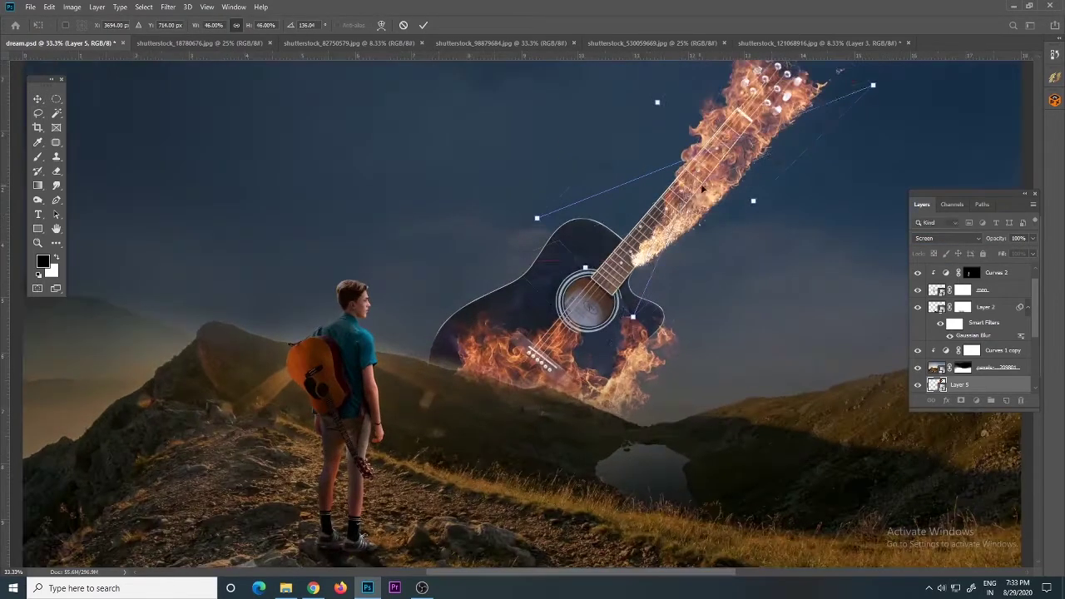
pyautogui.moveTo(690, 214)
pyautogui.mouseDown()
pyautogui.moveTo(801, 129)
pyautogui.moveTo(779, 138)
pyautogui.mouseUp()
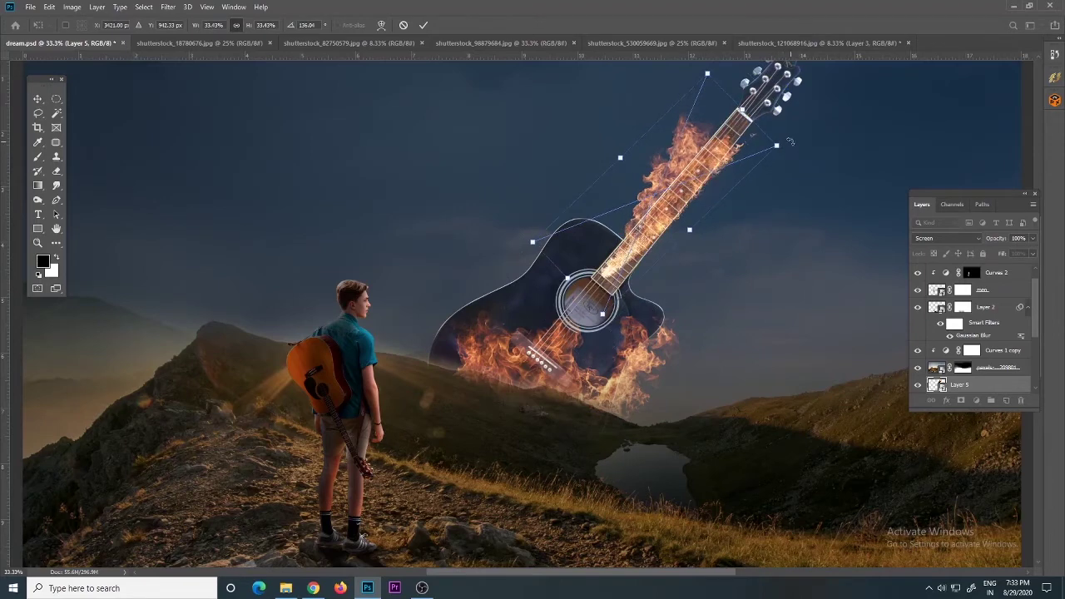
pyautogui.hotkey('ctrl', '+')
pyautogui.rightClick(527, 379)
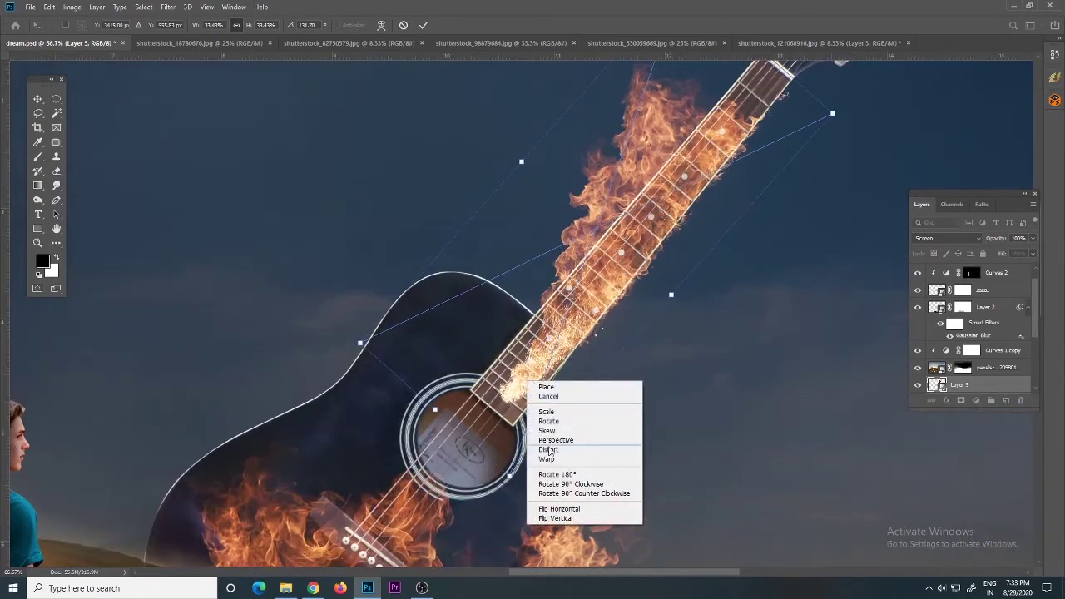
pyautogui.click(566, 455)
pyautogui.moveTo(513, 414); pyautogui.dragTo(507, 420)
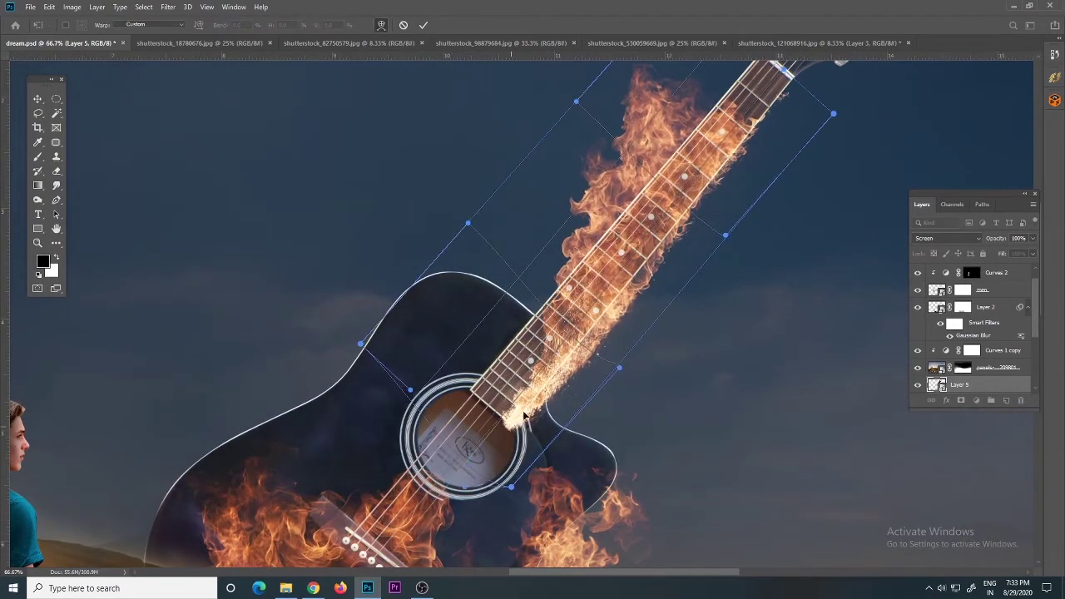
pyautogui.moveTo(620, 364); pyautogui.dragTo(607, 356)
pyautogui.press('Return')
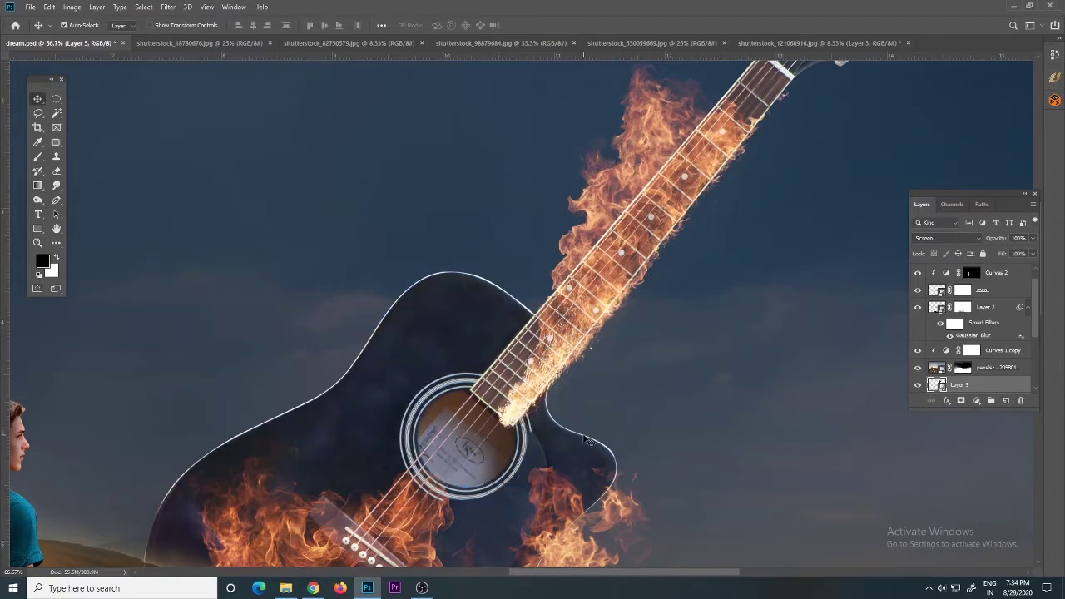
pyautogui.hotkey('ctrl', '-')
pyautogui.hotkey('ctrl', '-')
pyautogui.hotkey('ctrl', '-')
pyautogui.hotkey('ctrl', '-')
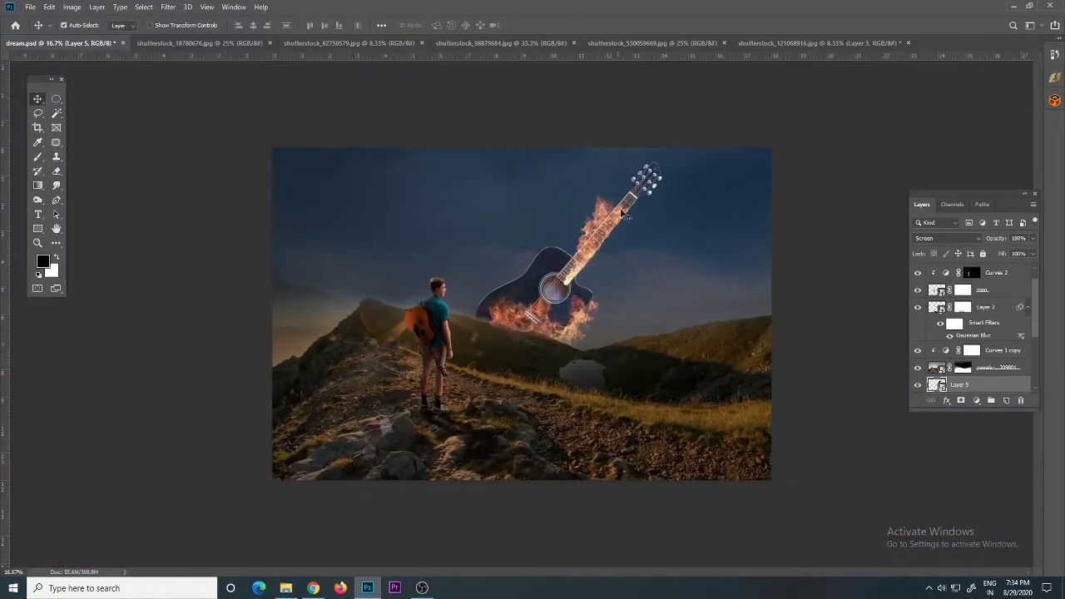
pyautogui.click(768, 41)
# Lasso another flame, copy it to a Smart Object layer, and drag it into dream.psd.
pyautogui.click(959, 347)
pyautogui.press('l')
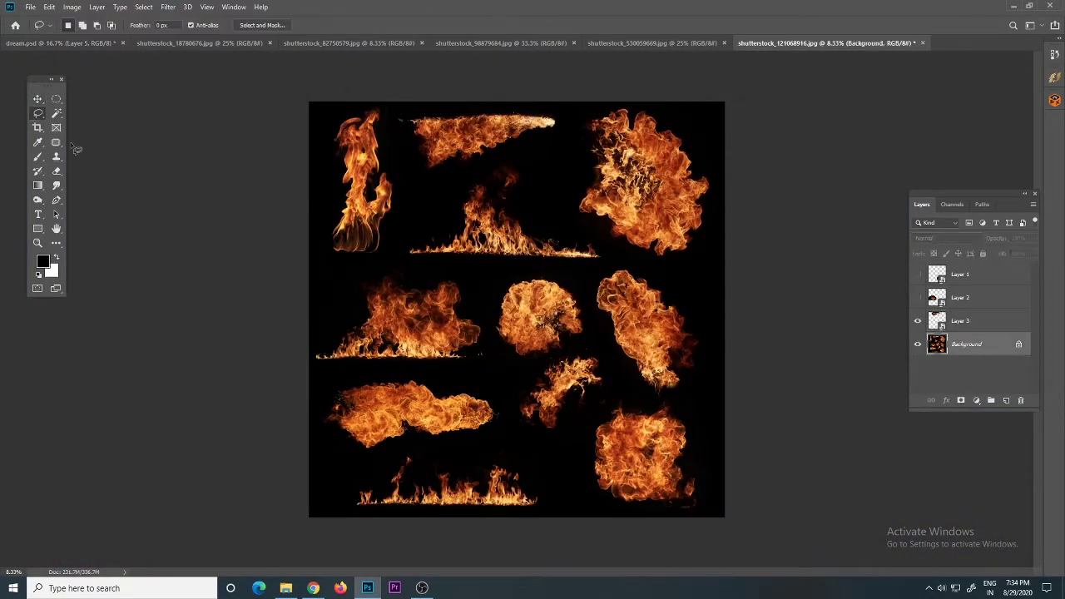
pyautogui.hotkey('ctrl', 'j')
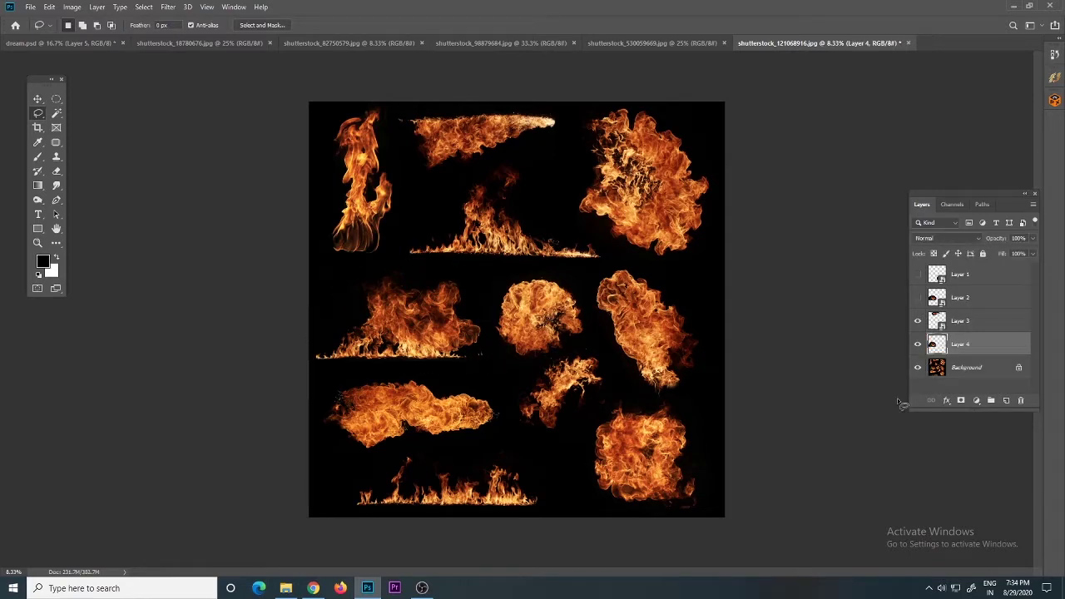
pyautogui.rightClick(955, 343)
pyautogui.click(856, 273)
pyautogui.press('v')
pyautogui.moveTo(526, 348); pyautogui.dragTo(341, 231)
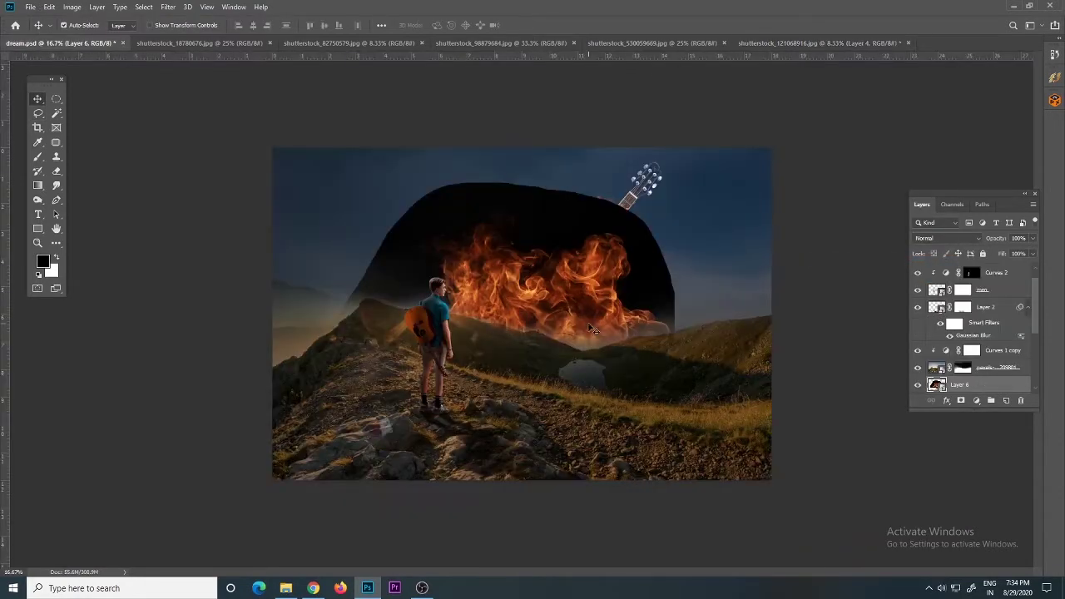
# Blend the new flame as Screen and shrink it onto the guitar's lower body.
pyautogui.click(949, 238)
pyautogui.click(948, 334)
pyautogui.hotkey('ctrl', 't')
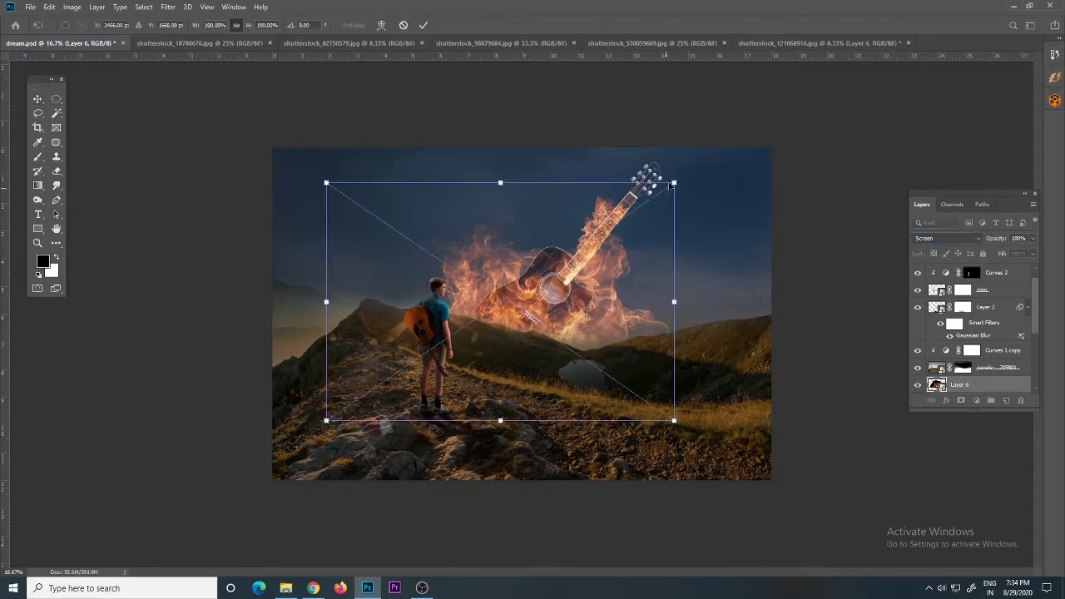
pyautogui.moveTo(678, 180); pyautogui.dragTo(571, 254)
pyautogui.moveTo(531, 307); pyautogui.dragTo(578, 299)
pyautogui.hotkey('ctrl', '+')
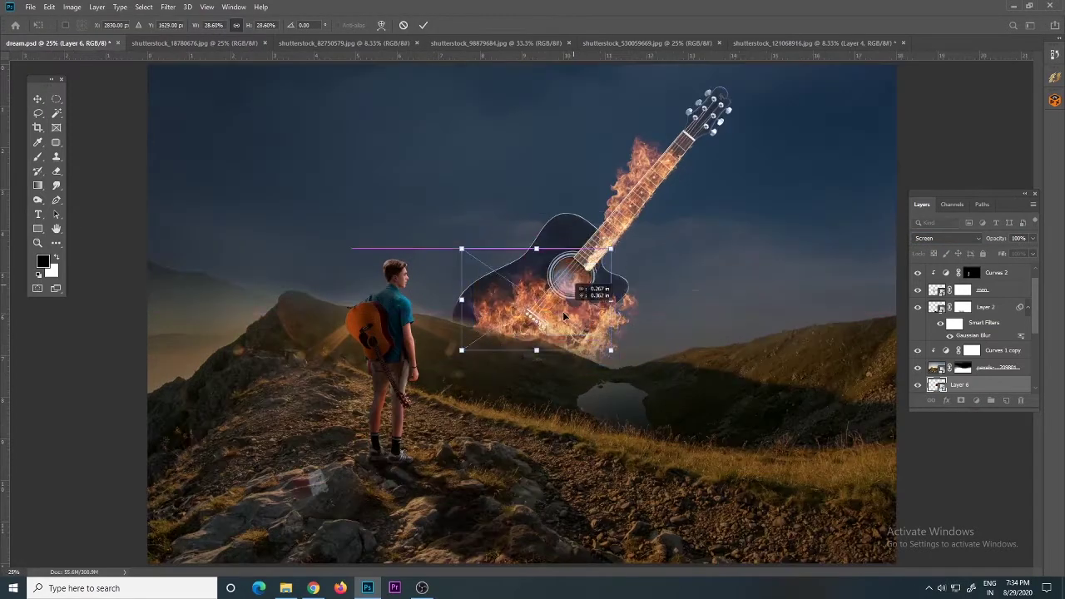
pyautogui.press('Return')
# Move Layer 6 below Layer 3 and toggle Layer 3's flames to compare.
pyautogui.scroll(-3, 982, 325)
pyautogui.scroll(-2, 982, 272)
pyautogui.moveTo(982, 272); pyautogui.dragTo(957, 324)
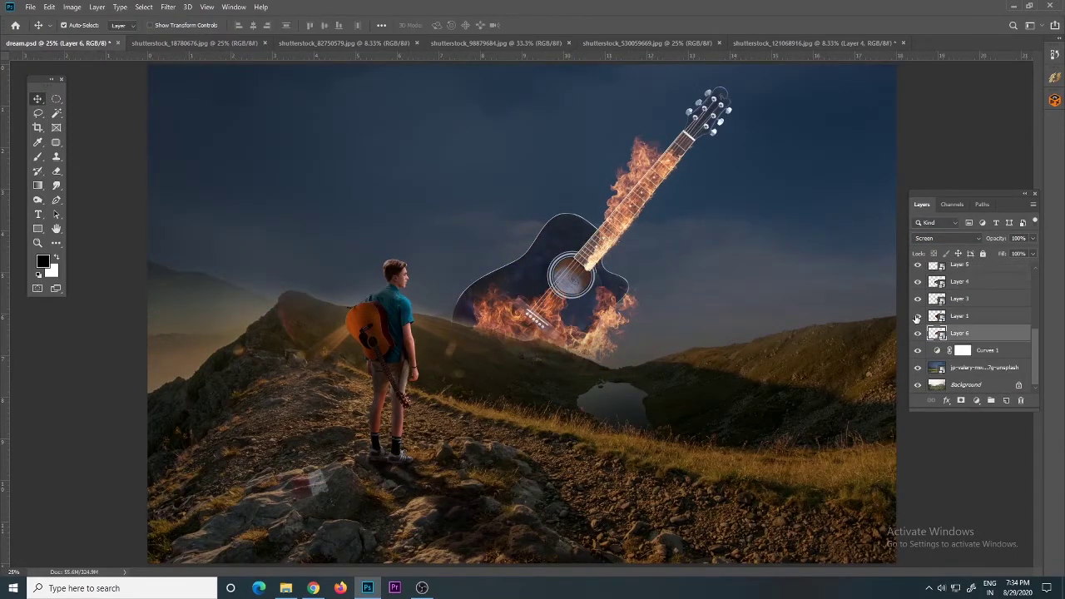
pyautogui.click(918, 298)
pyautogui.click(917, 297)
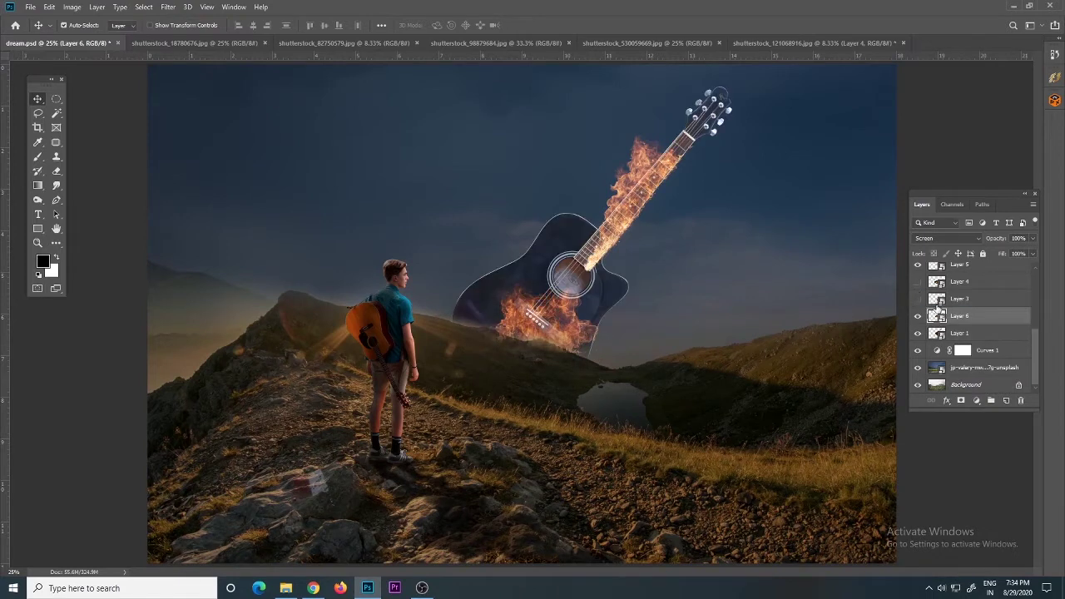
# Enlarge the Layer 6 flames and shift them left and up over the guitar.
pyautogui.hotkey('ctrl', 't')
pyautogui.moveTo(632, 243)
pyautogui.mouseDown()
pyautogui.moveTo(647, 235)
pyautogui.moveTo(630, 212)
pyautogui.mouseUp()
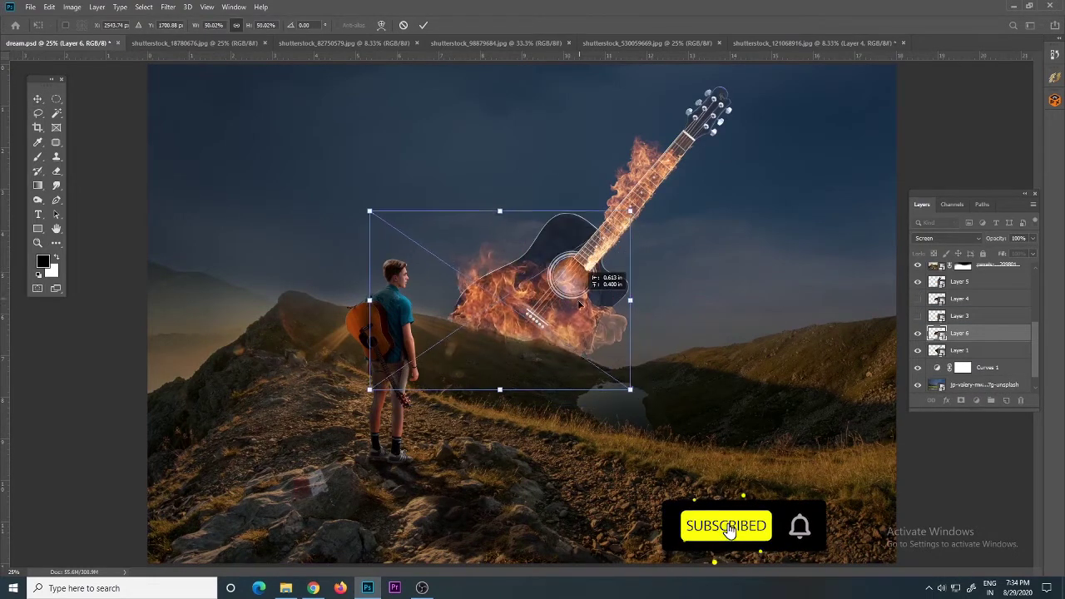
pyautogui.moveTo(592, 301)
pyautogui.mouseDown()
pyautogui.moveTo(580, 308)
pyautogui.moveTo(606, 297)
pyautogui.moveTo(596, 284)
pyautogui.mouseUp()
pyautogui.press('Return')
# Unhide the Layer 3 flames, then enlarge and reposition them on the guitar.
pyautogui.click(918, 315)
pyautogui.click(960, 315)
pyautogui.hotkey('ctrl', 't')
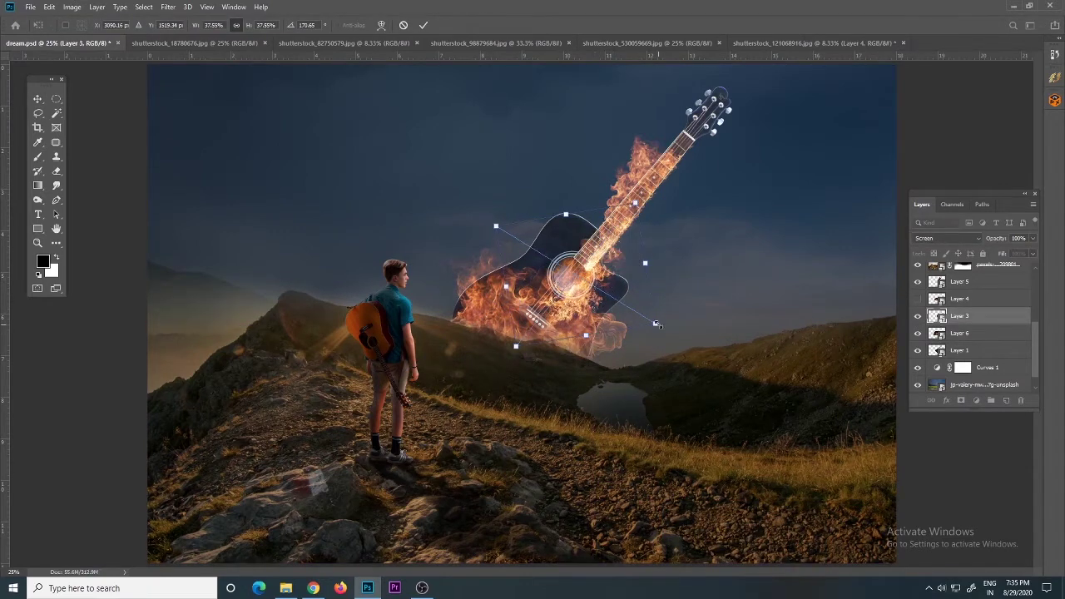
pyautogui.moveTo(658, 324); pyautogui.dragTo(703, 328)
pyautogui.moveTo(599, 306); pyautogui.dragTo(610, 312)
pyautogui.press('Return')
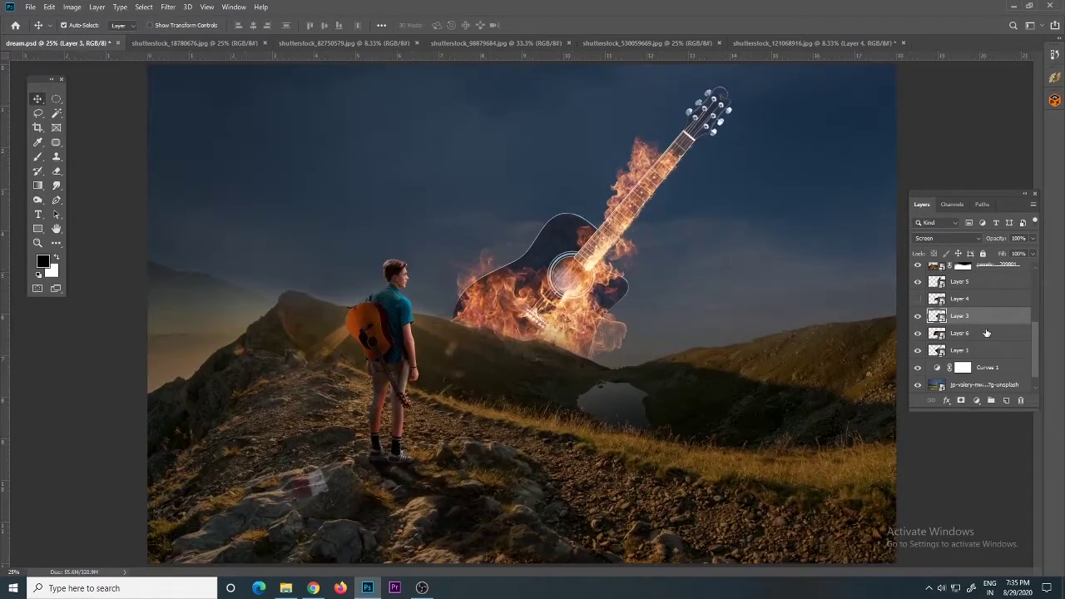
# Unhide the Layer 4 flames, then shrink and rotate them to hug the guitar's fretboard.
pyautogui.click(918, 299)
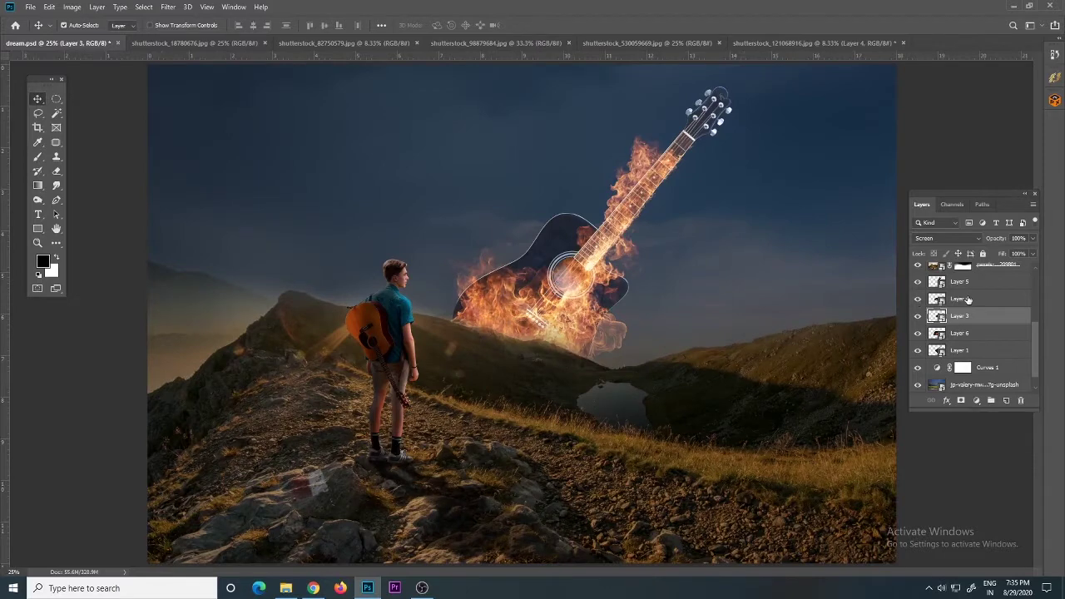
pyautogui.click(960, 299)
pyautogui.hotkey('ctrl', 't')
pyautogui.hotkey('ctrl', '+')
pyautogui.moveTo(669, 250); pyautogui.dragTo(652, 225)
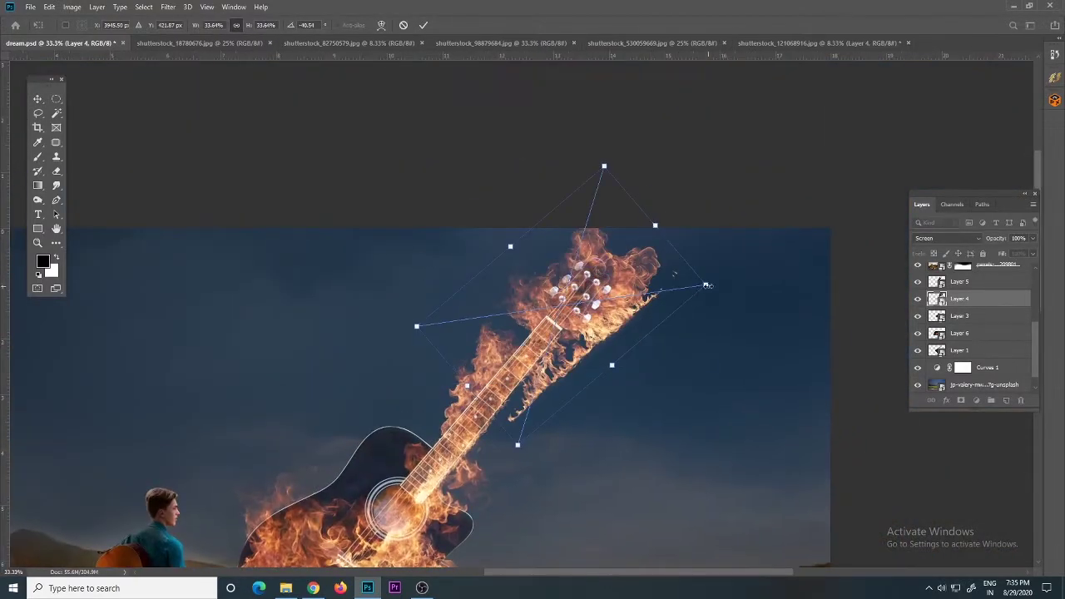
pyautogui.moveTo(706, 283)
pyautogui.mouseDown()
pyautogui.moveTo(613, 269)
pyautogui.moveTo(614, 315)
pyautogui.mouseUp()
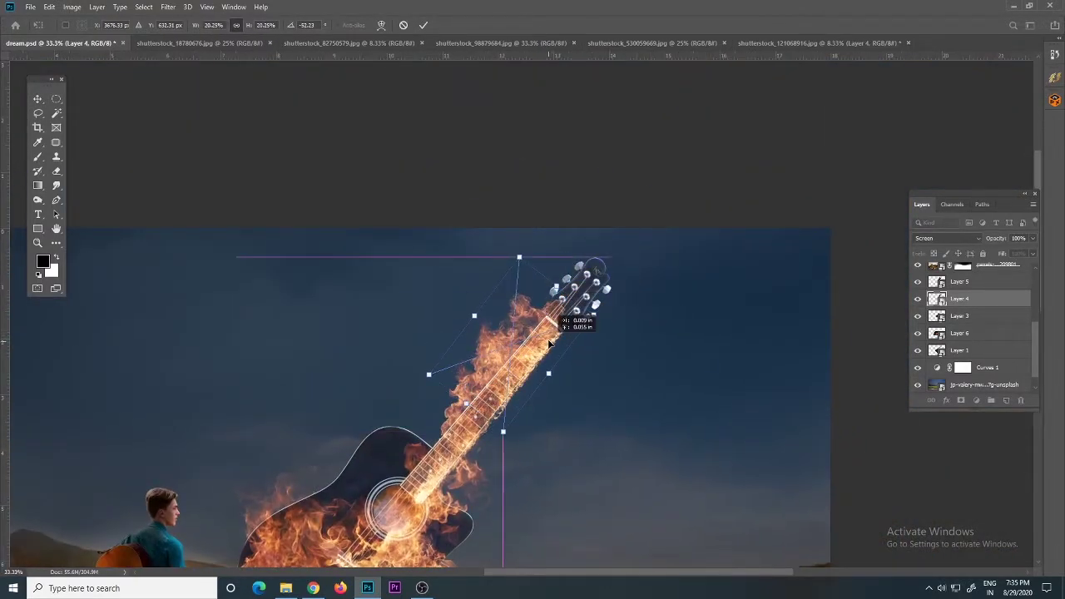
pyautogui.hotkey('ctrl', '+')
pyautogui.hotkey('ctrl', '+')
pyautogui.moveTo(441, 539)
pyautogui.mouseDown()
pyautogui.moveTo(590, 206)
pyautogui.moveTo(432, 404)
pyautogui.mouseUp()
pyautogui.press('Return')
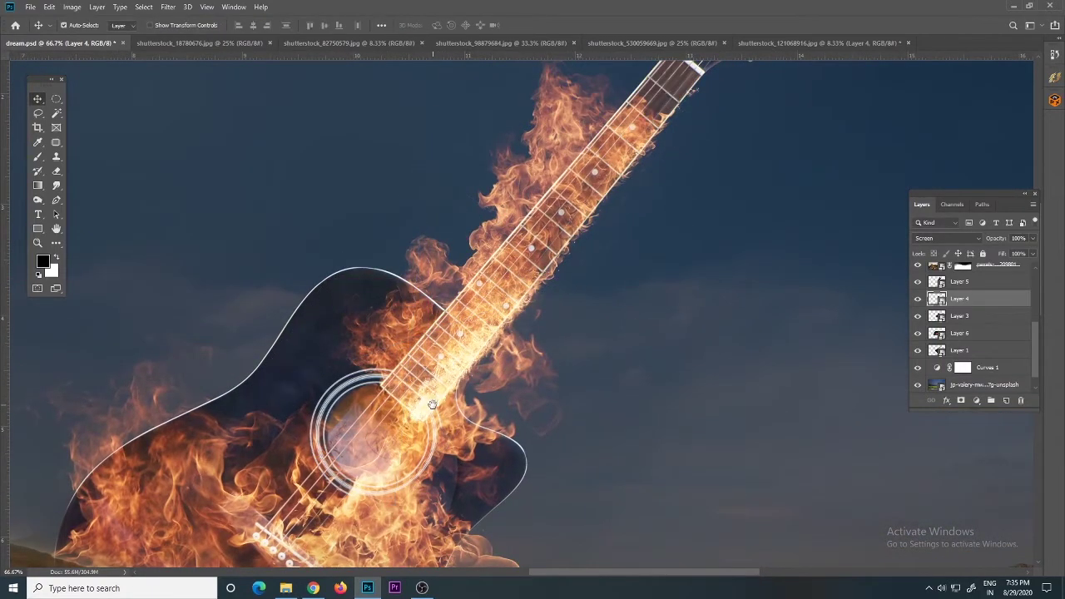
# Duplicate Layer 3, the guitar-body flame layer, to create Layer 3 copy.
pyautogui.scroll(-4, 626, 240)
pyautogui.scroll(2, 626, 240)
pyautogui.scroll(1, 625, 241)
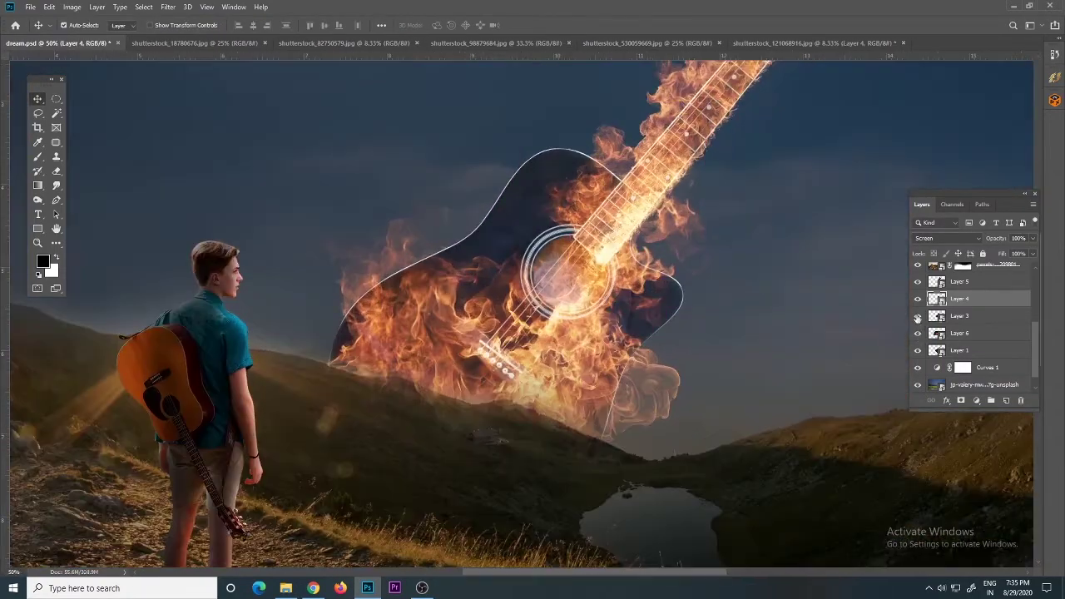
pyautogui.click(952, 319)
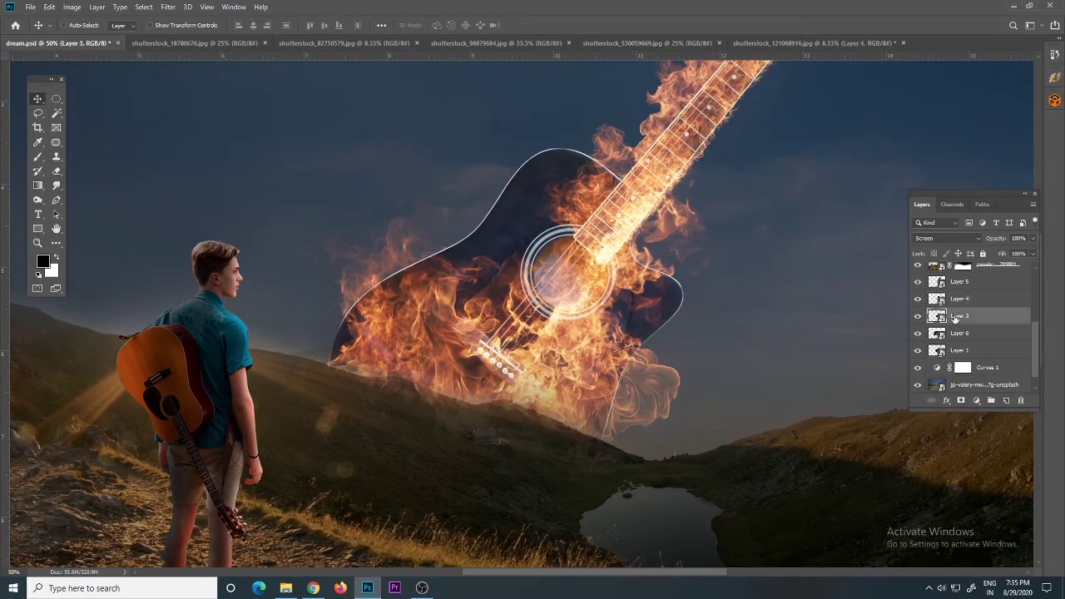
pyautogui.hotkey('ctrl', 'j')
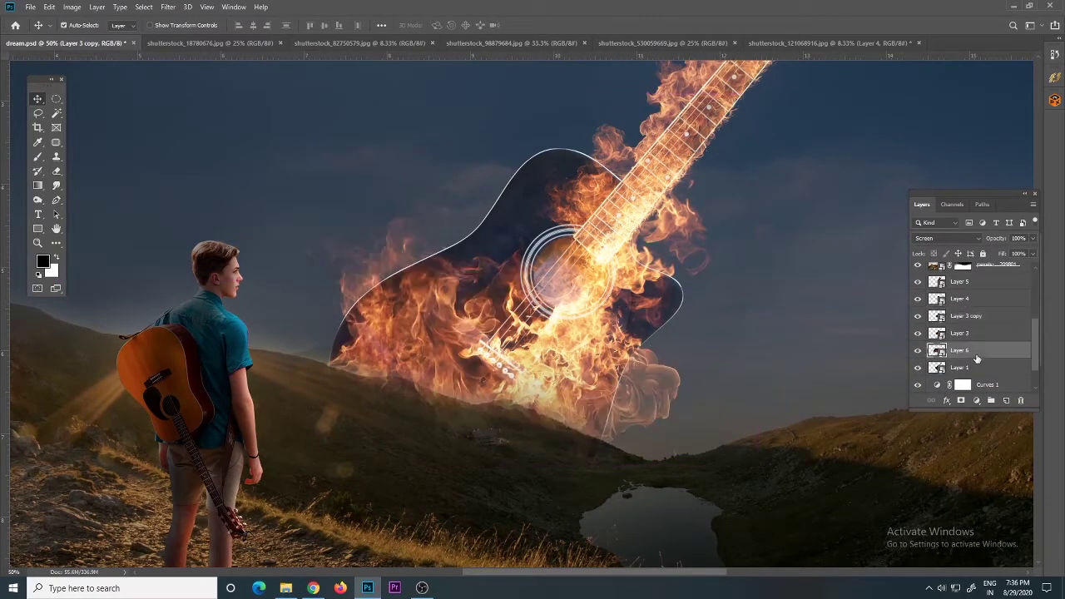
# Duplicate the Layer 6 flames to make Layer 6 copy.
pyautogui.click(940, 350)
pyautogui.hotkey('ctrl', 'j')
pyautogui.scroll(-2, 645, 287)
pyautogui.scroll(-1, 646, 286)
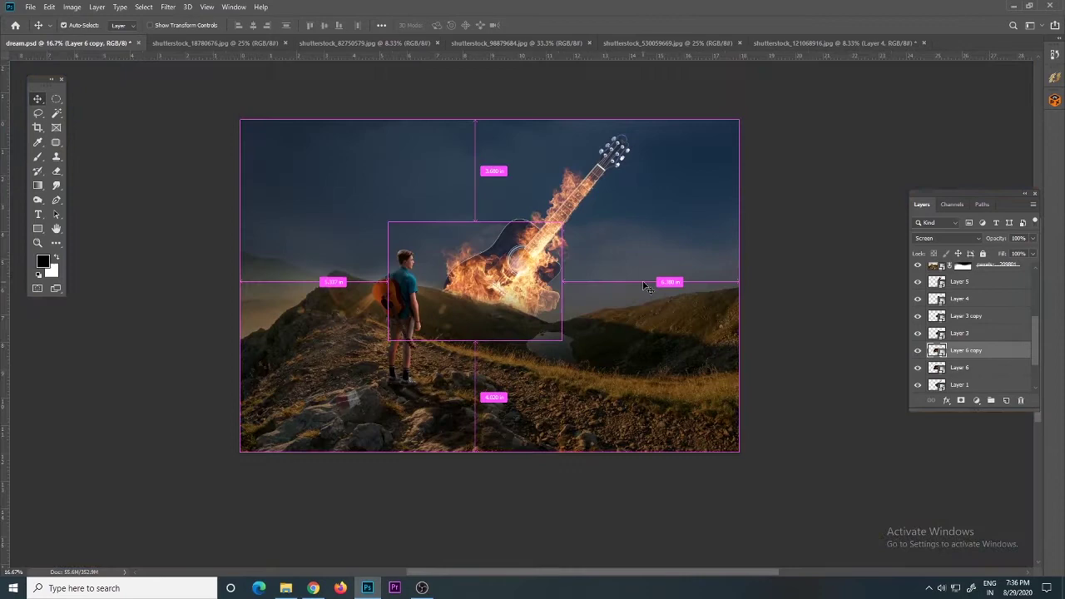
# Shrink, tilt and warp Layer 3 copy so its flames hug the guitar's upper body.
pyautogui.click(957, 316)
pyautogui.hotkey('ctrl', 't')
pyautogui.moveTo(490, 321)
pyautogui.mouseDown()
pyautogui.moveTo(455, 236)
pyautogui.moveTo(475, 202)
pyautogui.mouseUp()
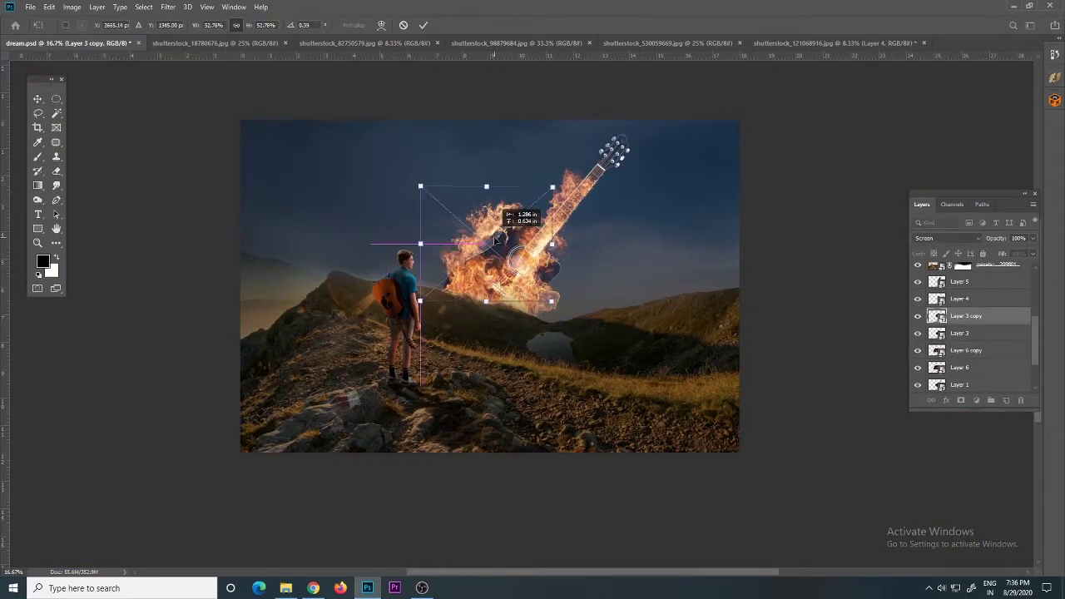
pyautogui.scroll(2, 466, 225)
pyautogui.moveTo(582, 217)
pyautogui.mouseDown()
pyautogui.moveTo(690, 185)
pyautogui.moveTo(653, 199)
pyautogui.moveTo(690, 148)
pyautogui.moveTo(599, 218)
pyautogui.moveTo(613, 204)
pyautogui.mouseUp()
pyautogui.rightClick(613, 208)
pyautogui.click(636, 271)
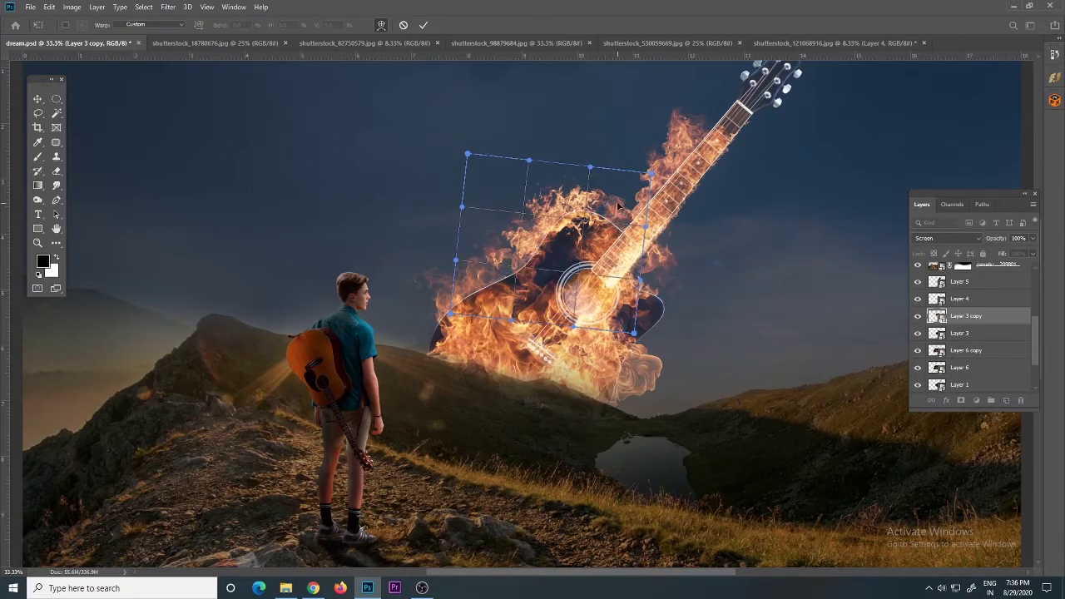
pyautogui.moveTo(490, 269); pyautogui.dragTo(468, 331)
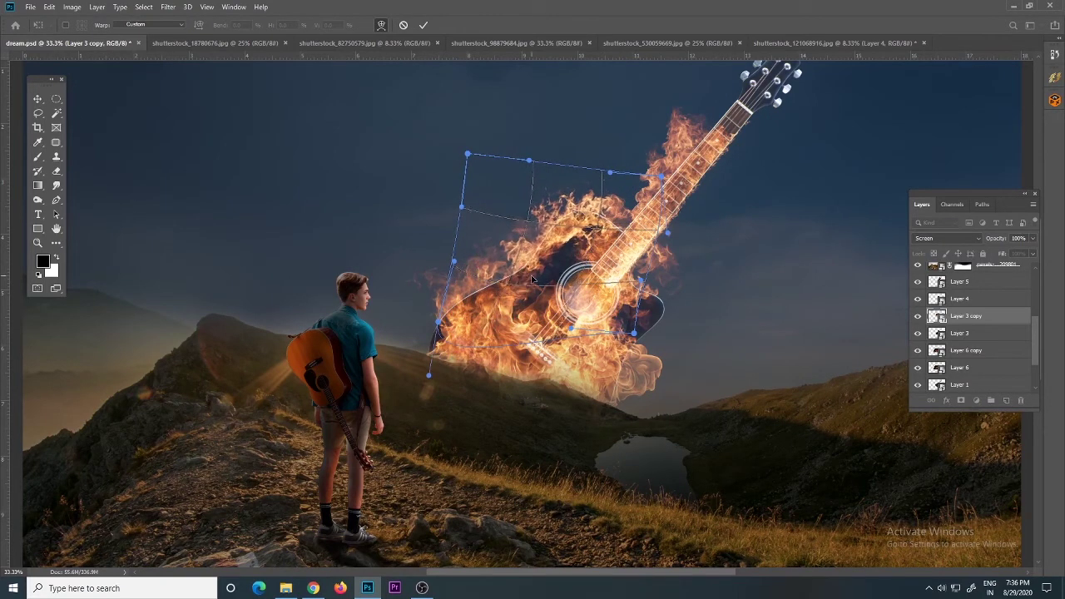
pyautogui.moveTo(548, 209); pyautogui.dragTo(559, 218)
pyautogui.press('Return')
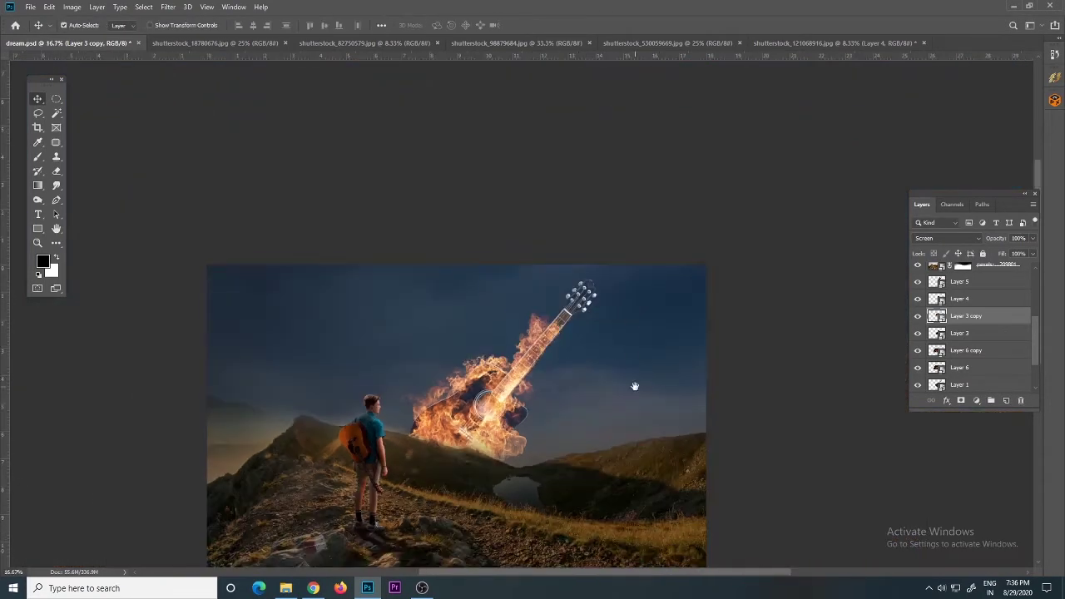
pyautogui.hotkey('alt', ']')
# Pick the Brush with swapped colours and reframe the composition view.
pyautogui.press('x')
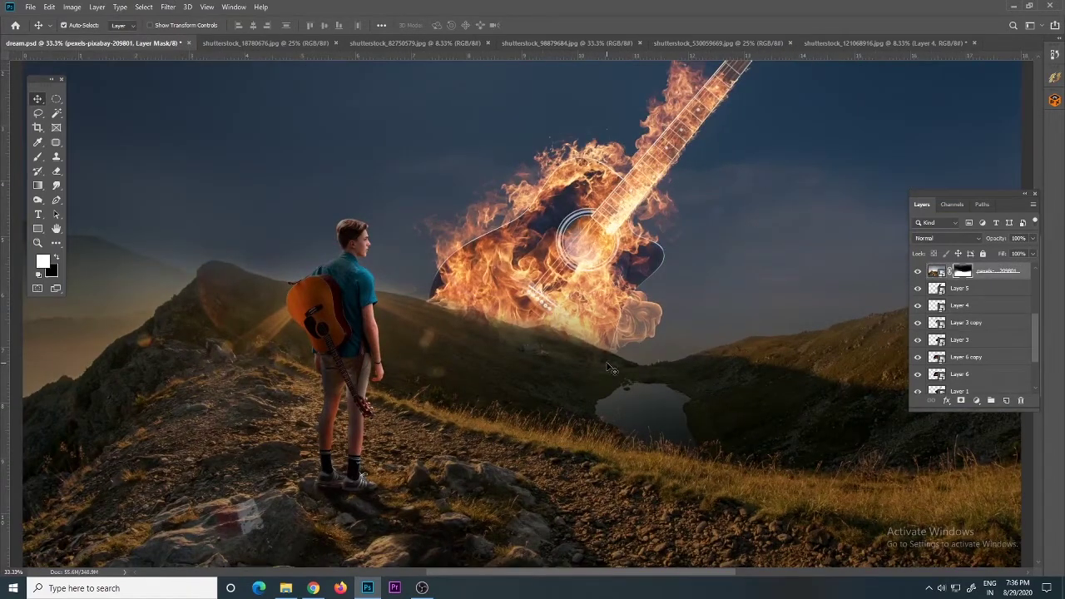
pyautogui.press('b')
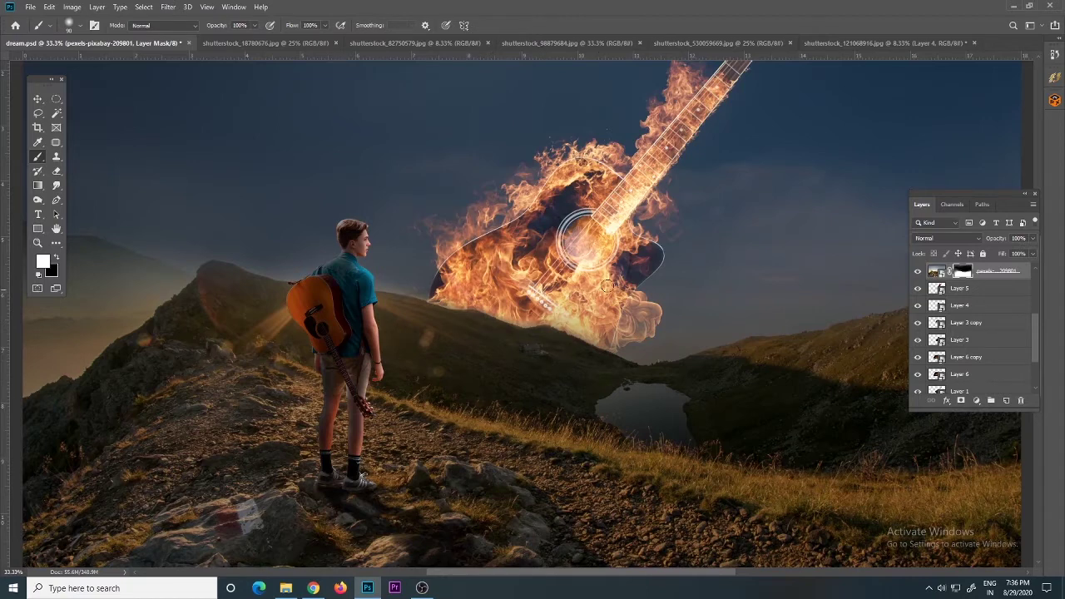
pyautogui.hotkey('ctrl', '-')
pyautogui.hotkey('ctrl', '-')
pyautogui.hotkey('ctrl', '+')
pyautogui.hotkey('ctrl', '+')
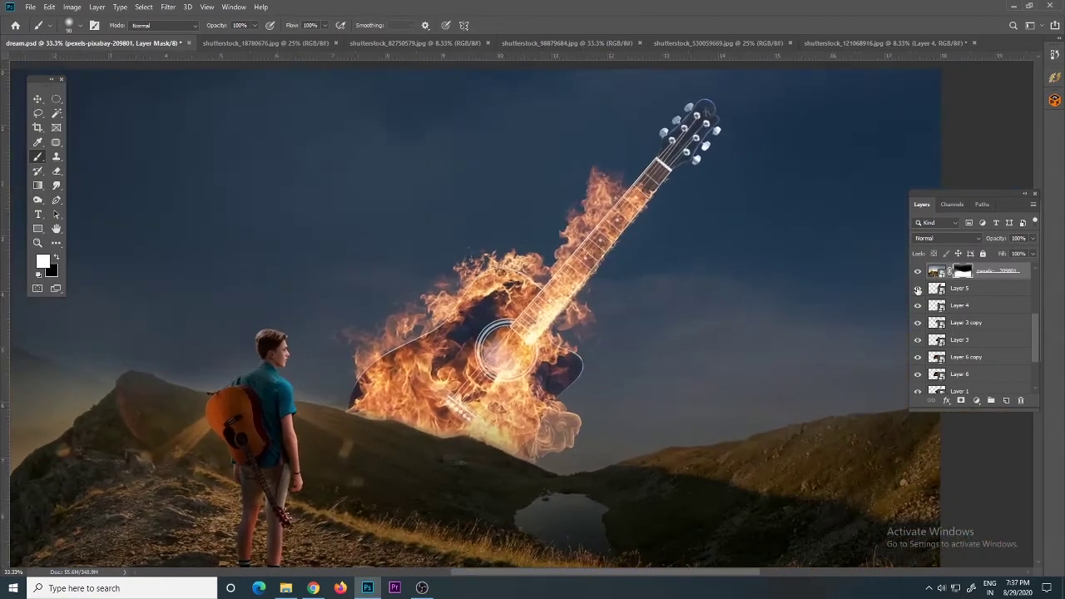
# Duplicate the Layer 4 flames, then move and rotate the copy up the guitar neck.
pyautogui.click(957, 305)
pyautogui.press('x')
pyautogui.hotkey('ctrl', 'j')
pyautogui.hotkey('ctrl', 't')
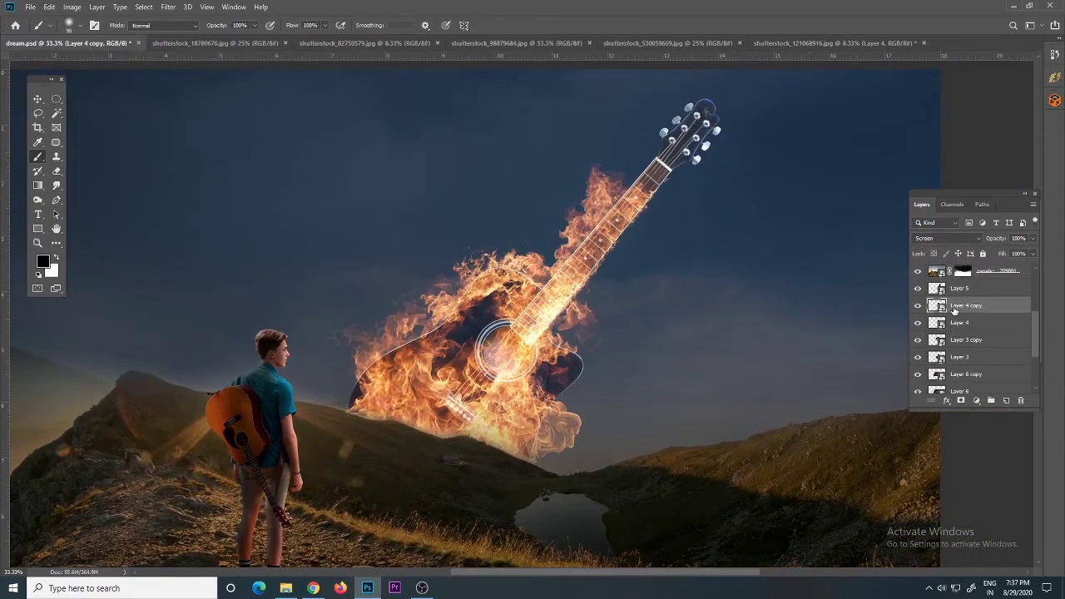
pyautogui.moveTo(630, 237); pyautogui.dragTo(691, 155)
pyautogui.hotkey('ctrl', '+')
pyautogui.hotkey('ctrl', '+')
pyautogui.hotkey('ctrl', '+')
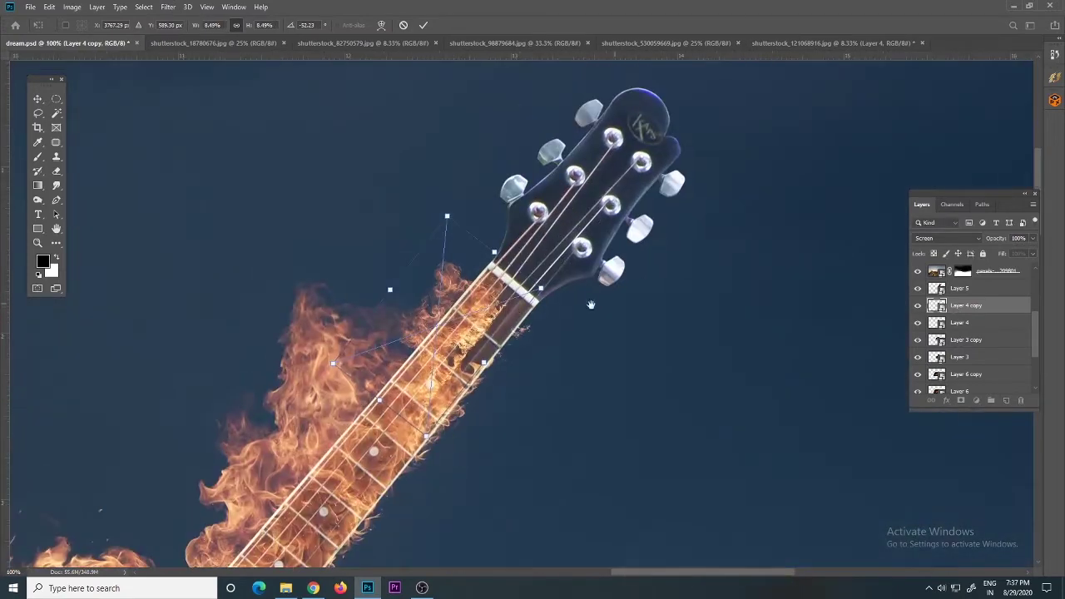
pyautogui.moveTo(541, 220); pyautogui.dragTo(491, 278)
pyautogui.moveTo(582, 226); pyautogui.dragTo(576, 235)
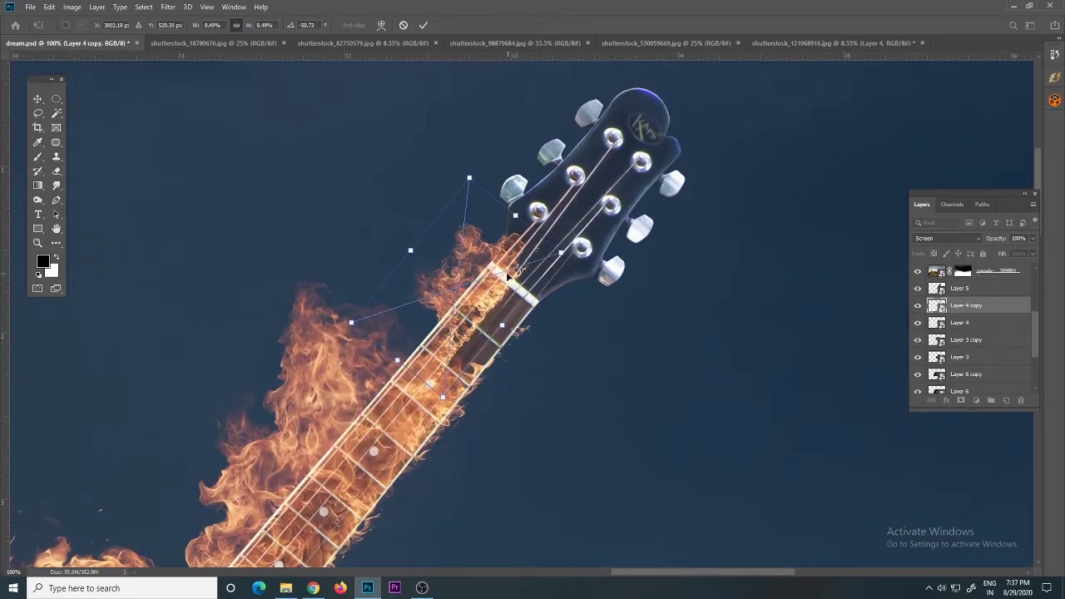
pyautogui.moveTo(508, 275); pyautogui.dragTo(502, 276)
pyautogui.press('Return')
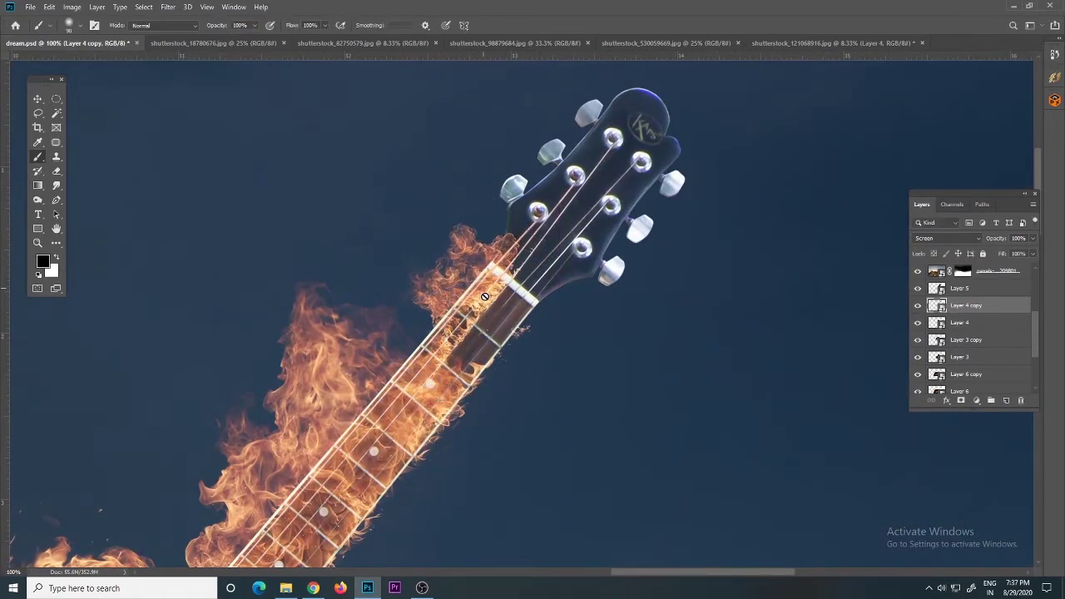
# Duplicate the neck flame copy and move the new copy onto the headstock.
pyautogui.hotkey('alt', ']')
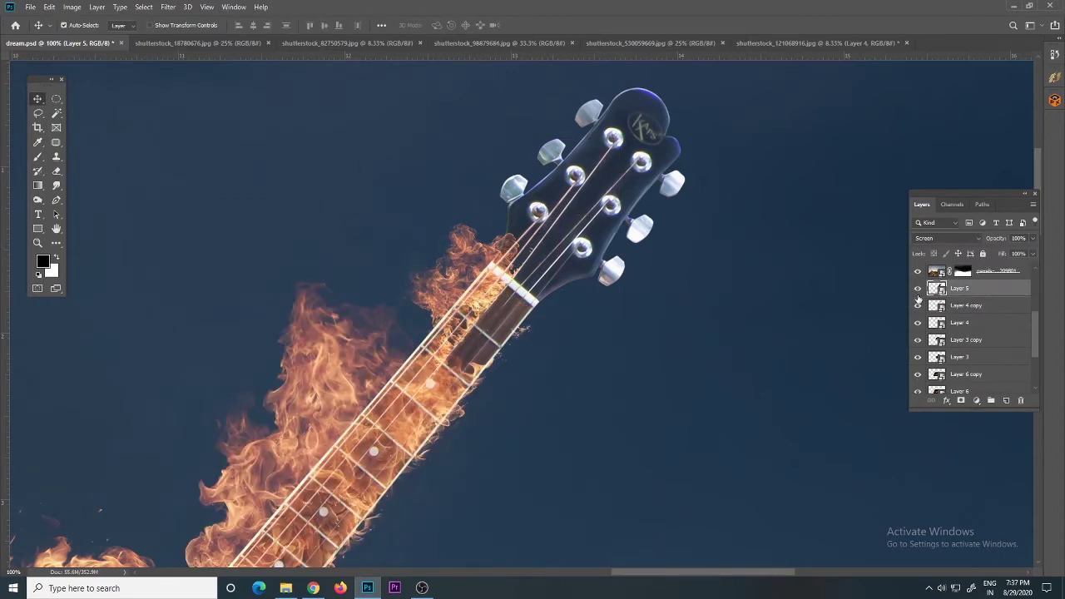
pyautogui.click(960, 306)
pyautogui.hotkey('ctrl', 'j')
pyautogui.hotkey('ctrl', 't')
pyautogui.moveTo(520, 218)
pyautogui.mouseDown()
pyautogui.moveTo(623, 202)
pyautogui.moveTo(639, 182)
pyautogui.mouseUp()
pyautogui.hotkey('ctrl', '+')
pyautogui.hotkey('ctrl', '+')
# Warp the Layer 4 copy 2 flames to bend around the headstock edge.
pyautogui.rightClick(574, 226)
pyautogui.click(632, 379)
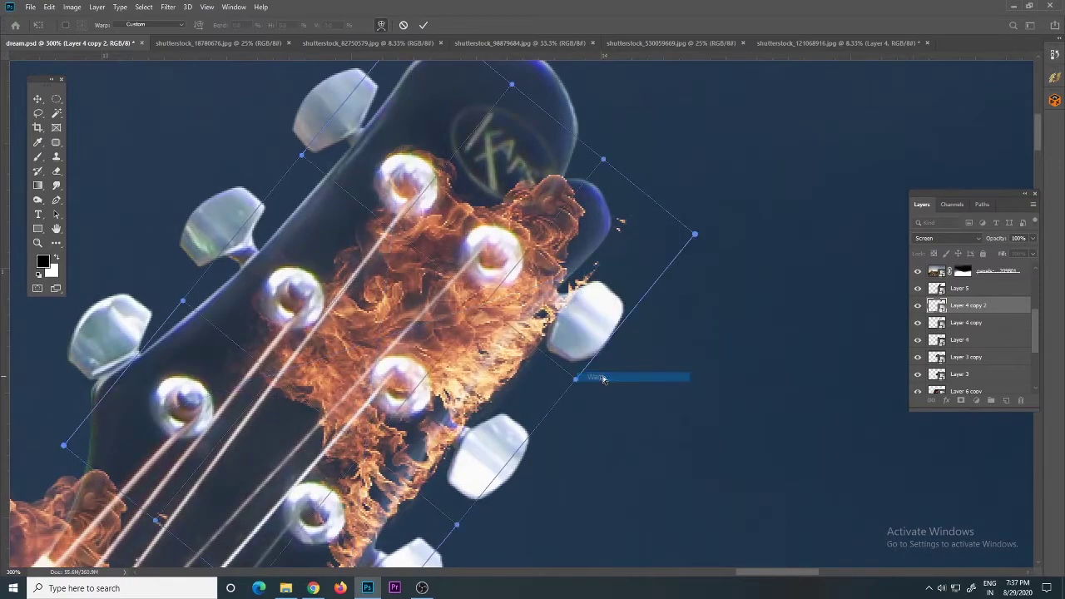
pyautogui.scroll(-3, 641, 229)
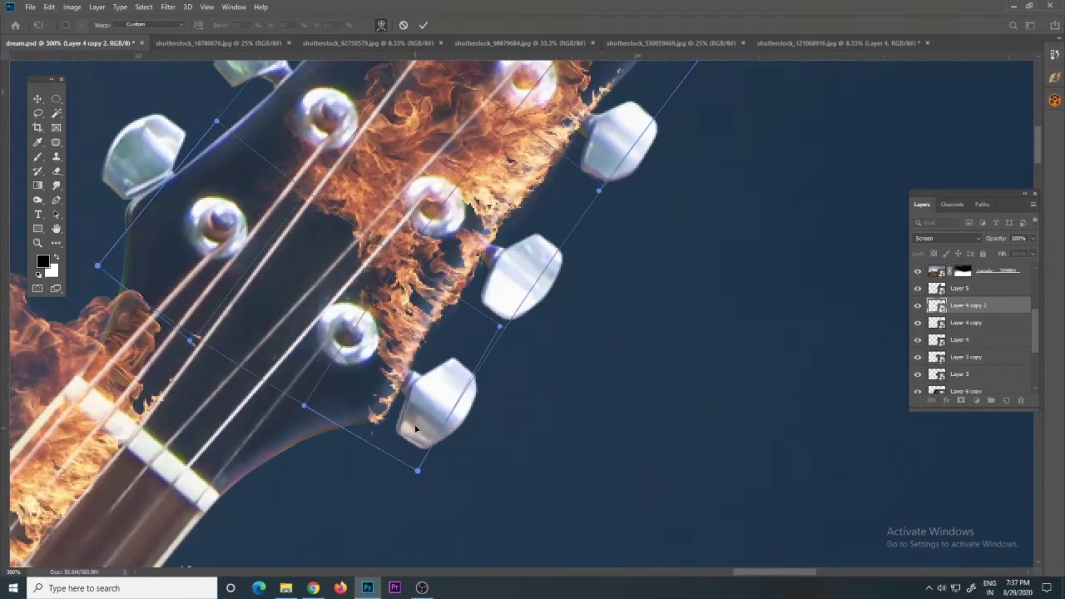
pyautogui.hotkey('ctrl', '-')
pyautogui.hotkey('ctrl', '-')
pyautogui.hotkey('ctrl', '-')
pyautogui.moveTo(456, 261); pyautogui.dragTo(454, 268)
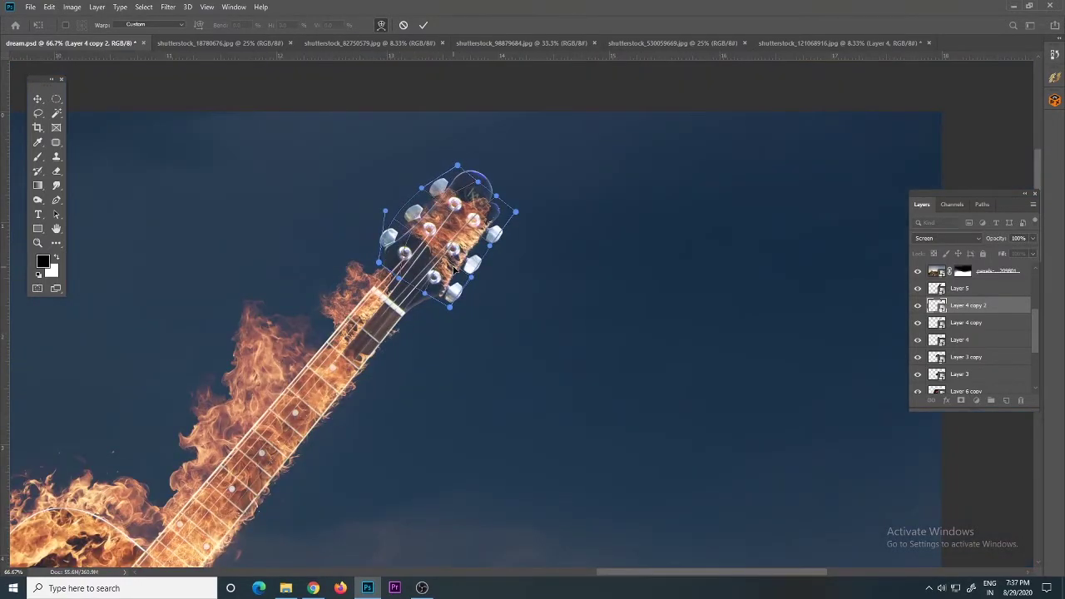
pyautogui.press('Return')
pyautogui.hotkey('ctrl', '-')
pyautogui.hotkey('ctrl', '-')
pyautogui.hotkey('ctrl', '-')
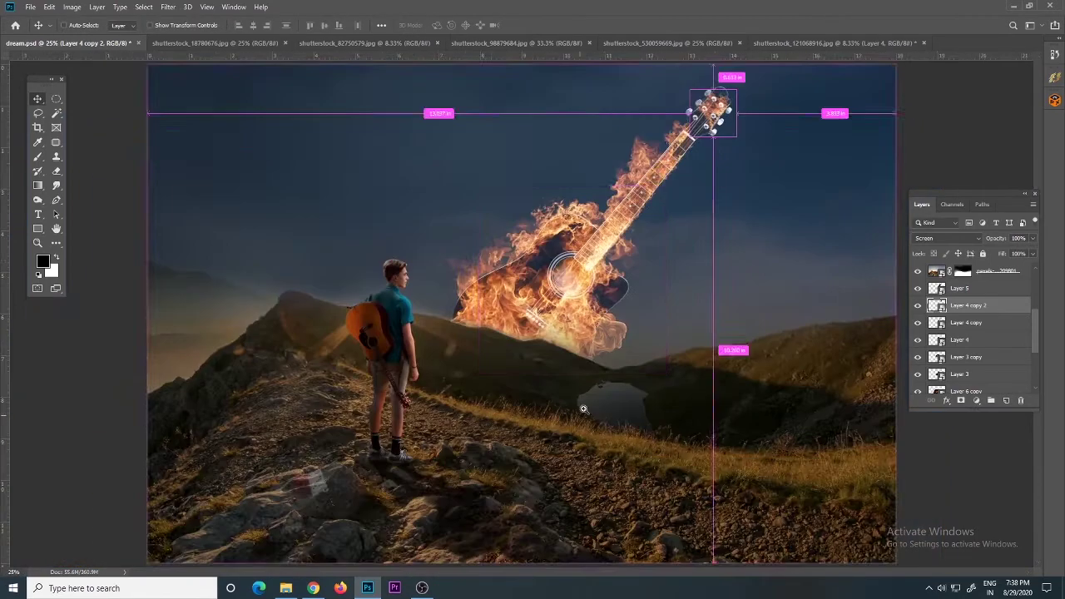
pyautogui.hotkey('ctrl', '-')
pyautogui.hotkey('ctrl', '-')
pyautogui.hotkey('ctrl', '+')
pyautogui.hotkey('ctrl', '+')
pyautogui.hotkey('ctrl', '-')
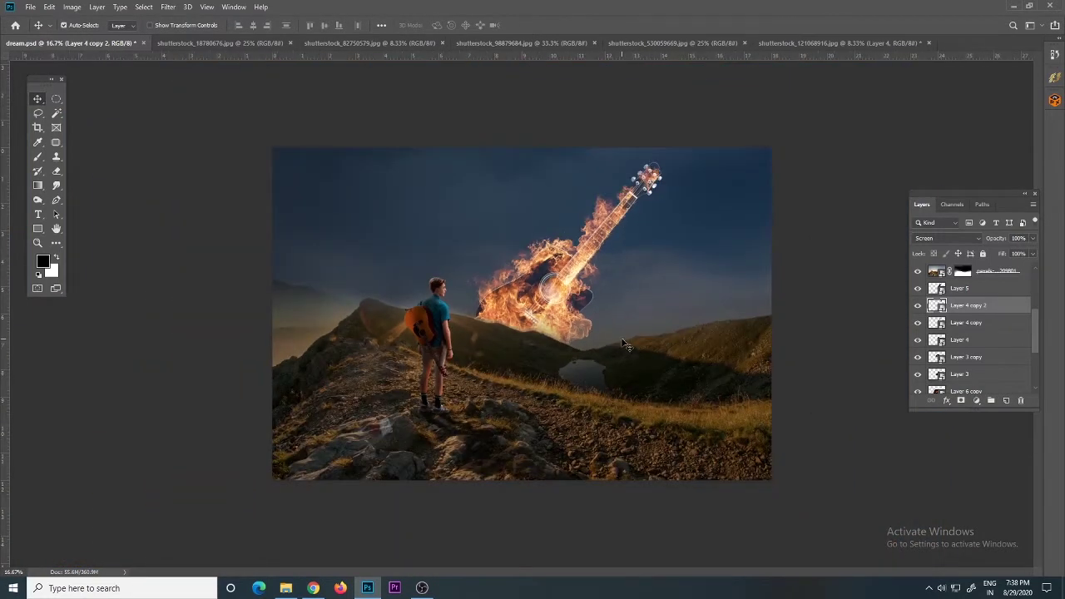
# Save the composite and close the first flame stock image and flame collection document.
pyautogui.hotkey('ctrl', 's')
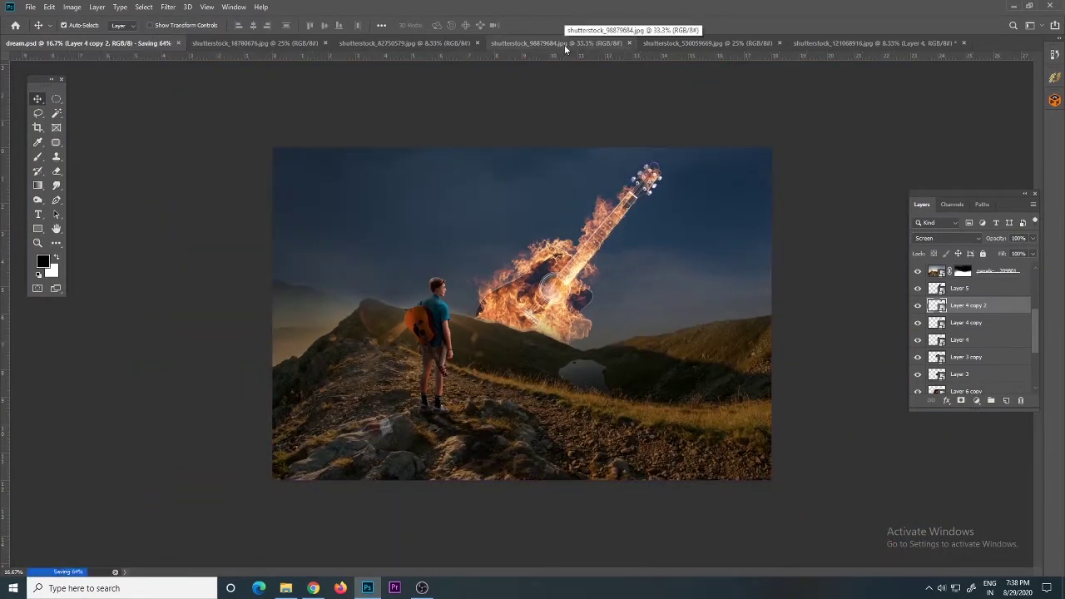
pyautogui.click(565, 46)
pyautogui.click(629, 43)
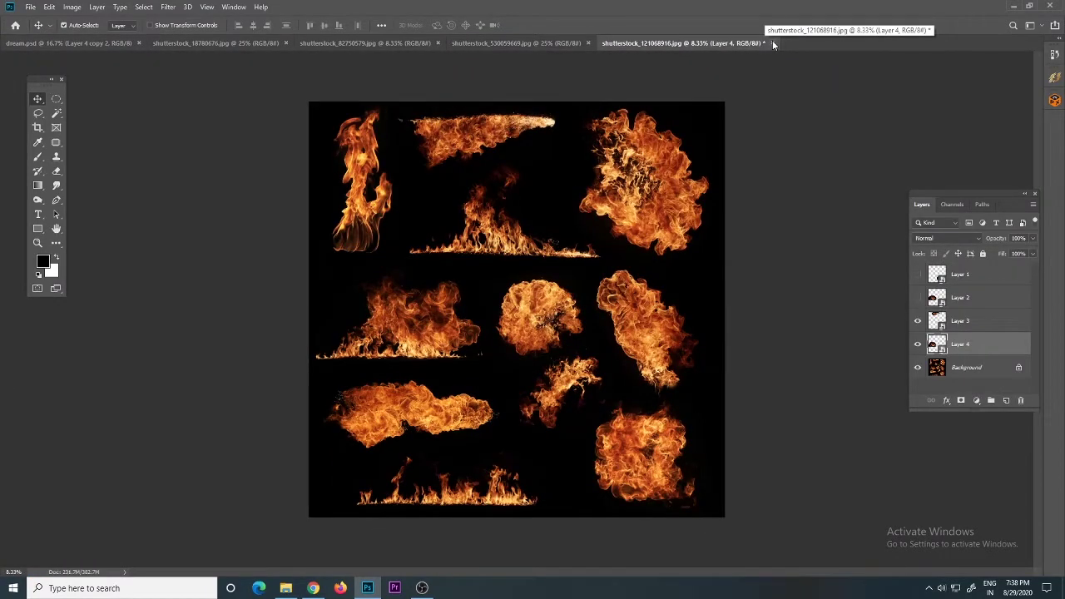
pyautogui.click(772, 43)
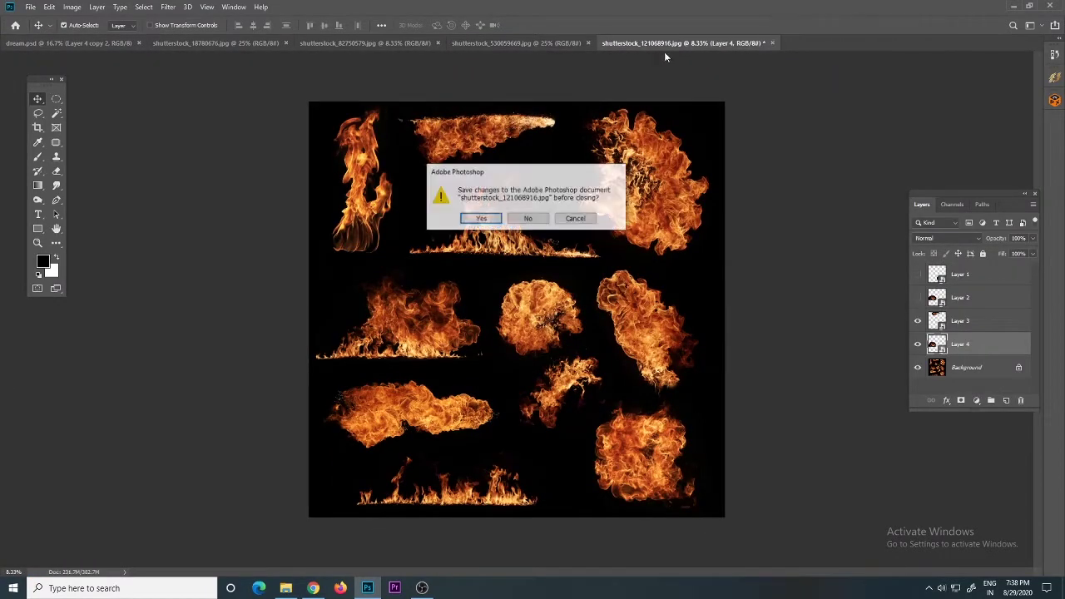
pyautogui.click(530, 216)
# Close the remaining stock images and nudge the headstock flames in dream.psd.
pyautogui.click(366, 43)
pyautogui.click(438, 42)
pyautogui.click(216, 43)
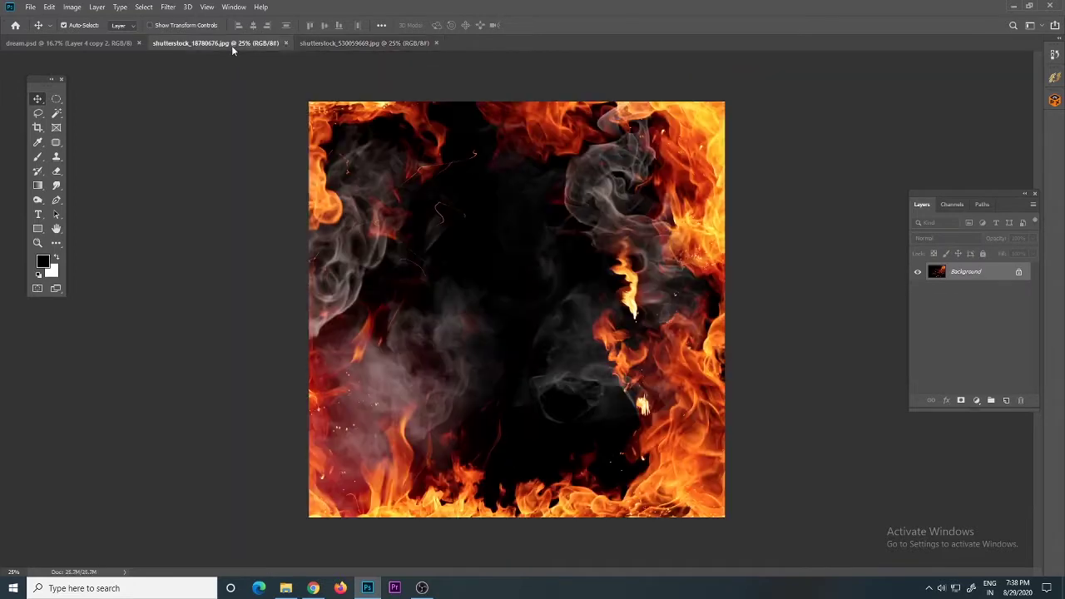
pyautogui.click(286, 43)
pyautogui.click(71, 43)
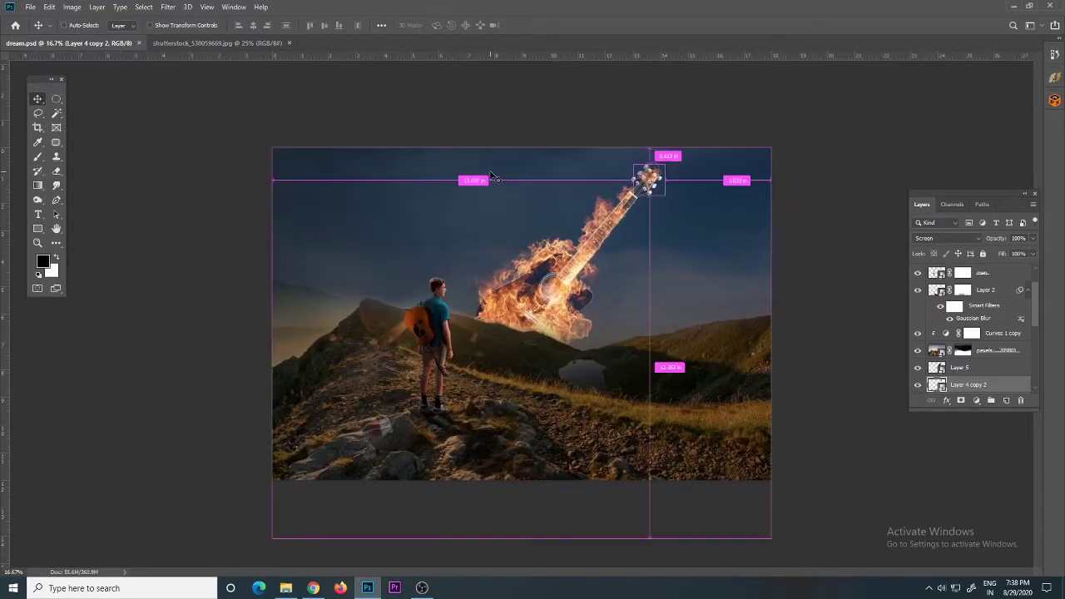
pyautogui.moveTo(509, 277)
pyautogui.mouseDown()
pyautogui.moveTo(529, 288)
pyautogui.moveTo(506, 268)
pyautogui.mouseUp()
# Add a Brightness/Contrast adjustment above Curves 1 copy with brightness 35 and contrast 30.
pyautogui.click(996, 335)
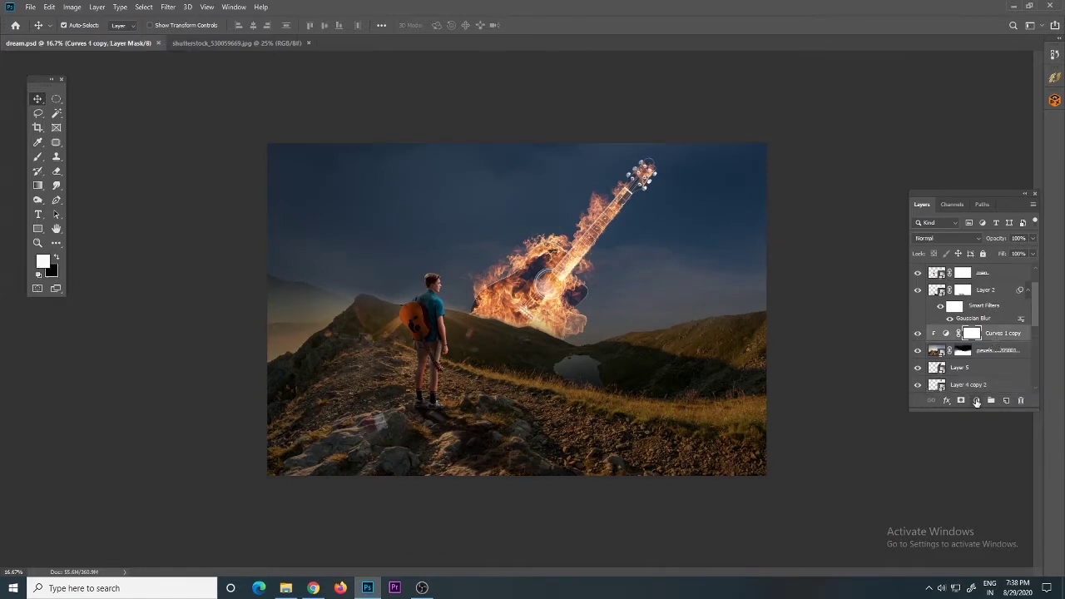
pyautogui.click(975, 400)
pyautogui.click(981, 241)
pyautogui.moveTo(209, 188)
pyautogui.mouseDown()
pyautogui.moveTo(153, 187)
pyautogui.moveTo(193, 188)
pyautogui.mouseUp()
pyautogui.scroll(1, 503, 346)
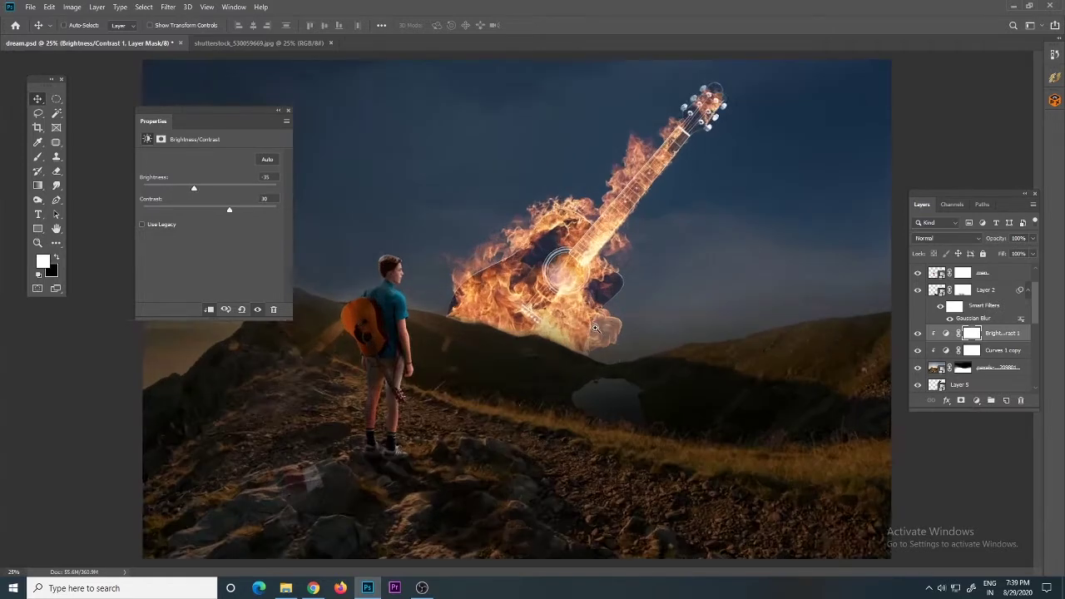
pyautogui.scroll(-1, 582, 333)
pyautogui.scroll(-1, 558, 351)
# Open Pexels in a new browser tab and search for 'sky' photos.
pyautogui.click(313, 588)
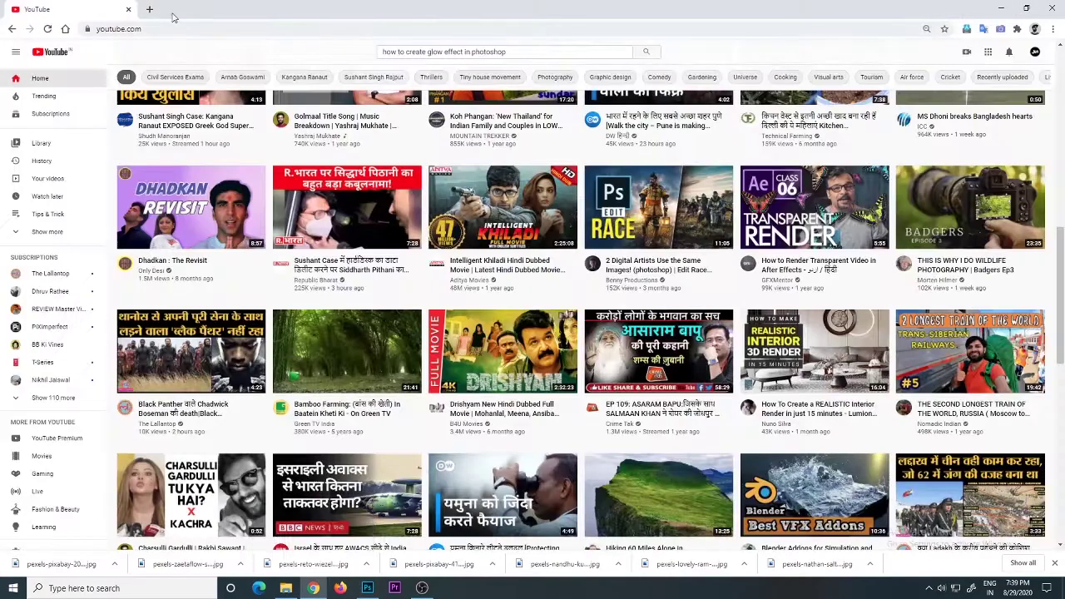
pyautogui.hotkey('ctrl', 't')
pyautogui.write('pixal')
pyautogui.press('Return')
pyautogui.doubleClick(323, 56)
pyautogui.write('sky')
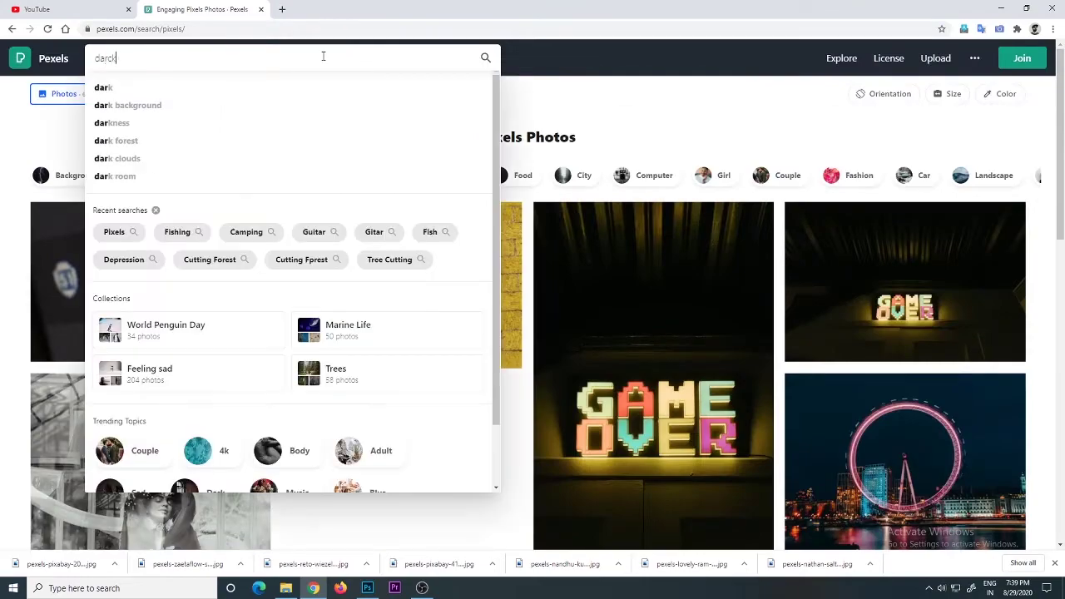
pyautogui.press('Return')
# Refine the Pexels search to cloudy skies and browse the results.
pyautogui.scroll(-5, 530, 311)
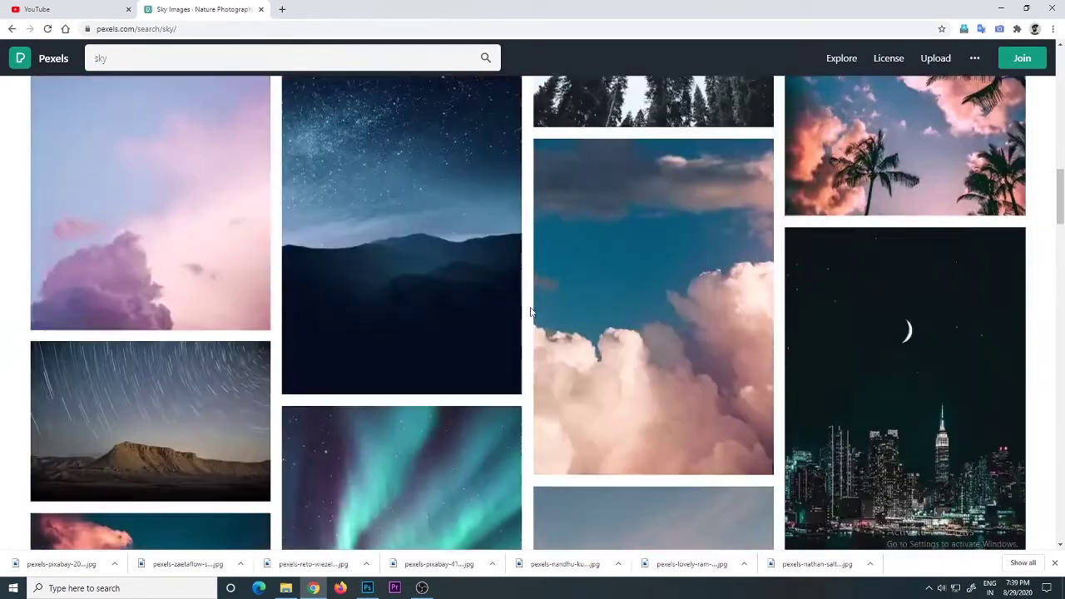
pyautogui.scroll(-5, 529, 312)
pyautogui.scroll(-5, 530, 311)
pyautogui.click(151, 63)
pyautogui.write('cloudy')
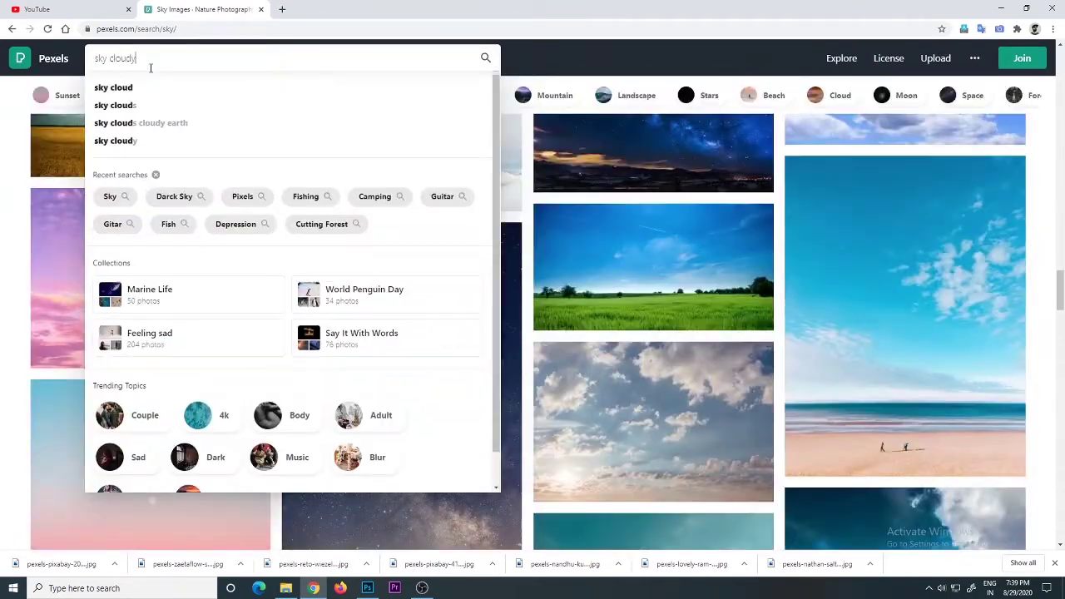
pyautogui.press('Return')
pyautogui.press('Return')
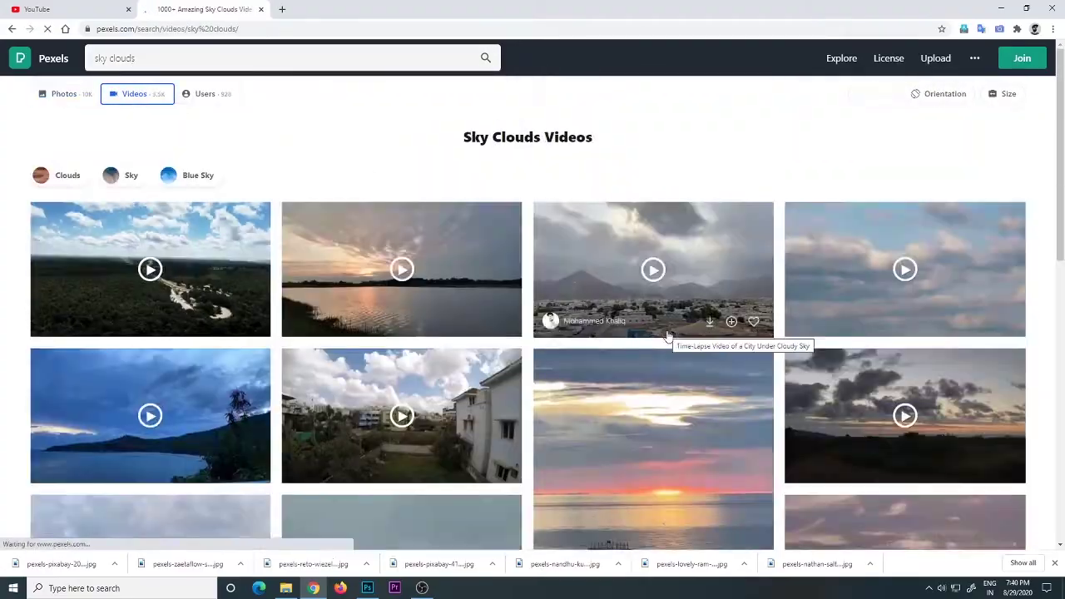
pyautogui.scroll(-5, 634, 335)
pyautogui.scroll(-5, 635, 335)
# Navigate to the sutter stock folder and drag the cloudy sky photo into Photoshop.
pyautogui.click(285, 588)
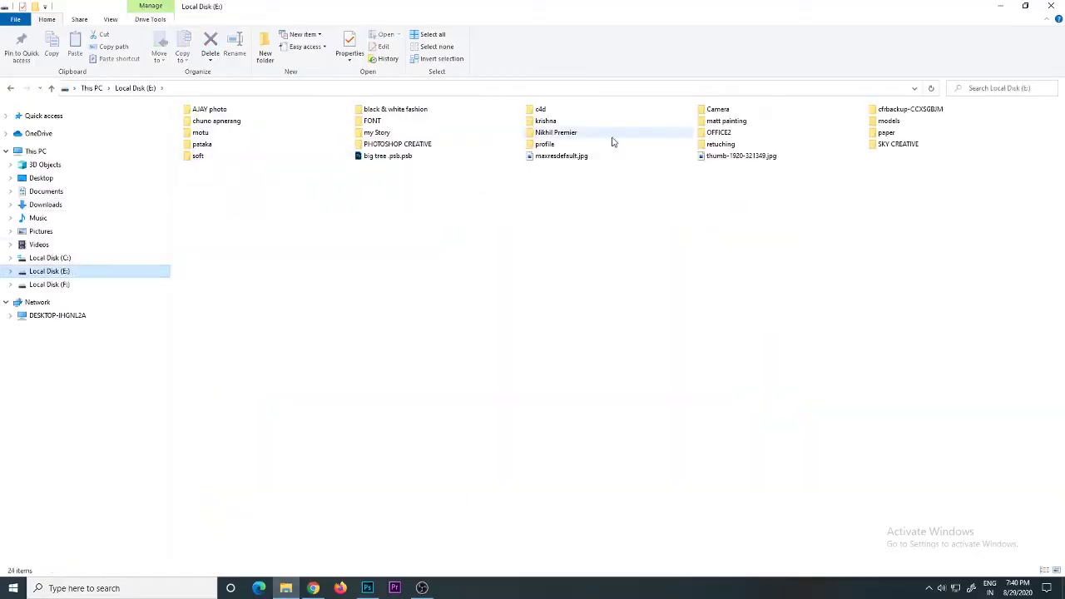
pyautogui.doubleClick(380, 138)
pyautogui.doubleClick(216, 242)
pyautogui.doubleClick(208, 123)
pyautogui.doubleClick(209, 286)
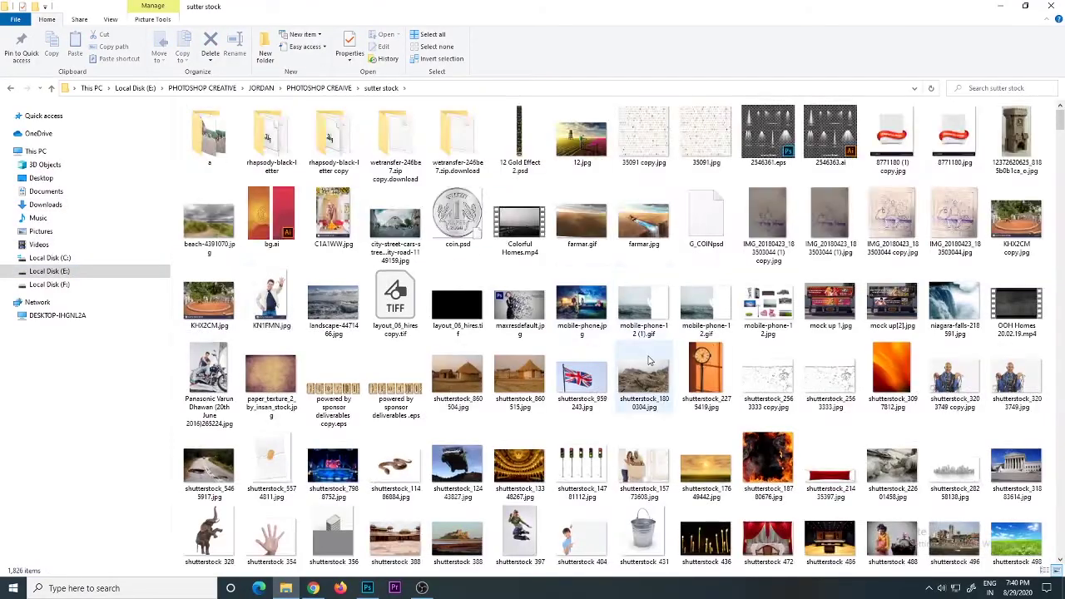
pyautogui.scroll(-10, 407, 418)
pyautogui.scroll(-5, 407, 418)
pyautogui.moveTo(395, 149); pyautogui.dragTo(515, 308)
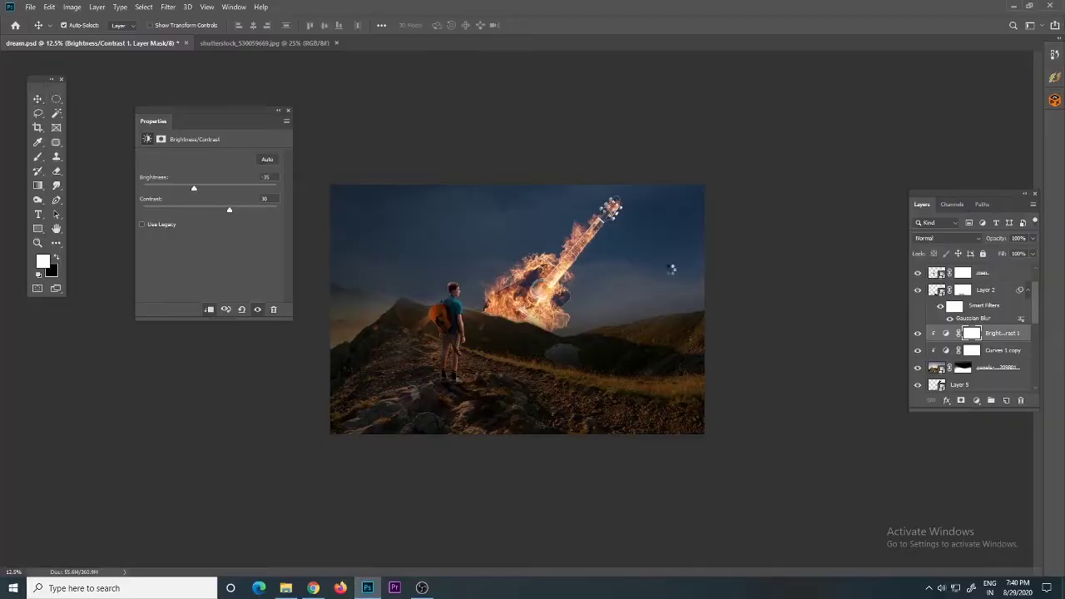
# Place the sky image, move it down the layer stack, and fit it over the left side.
pyautogui.press('Return')
pyautogui.moveTo(965, 366)
pyautogui.mouseDown()
pyautogui.moveTo(959, 510)
pyautogui.moveTo(965, 359)
pyautogui.mouseUp()
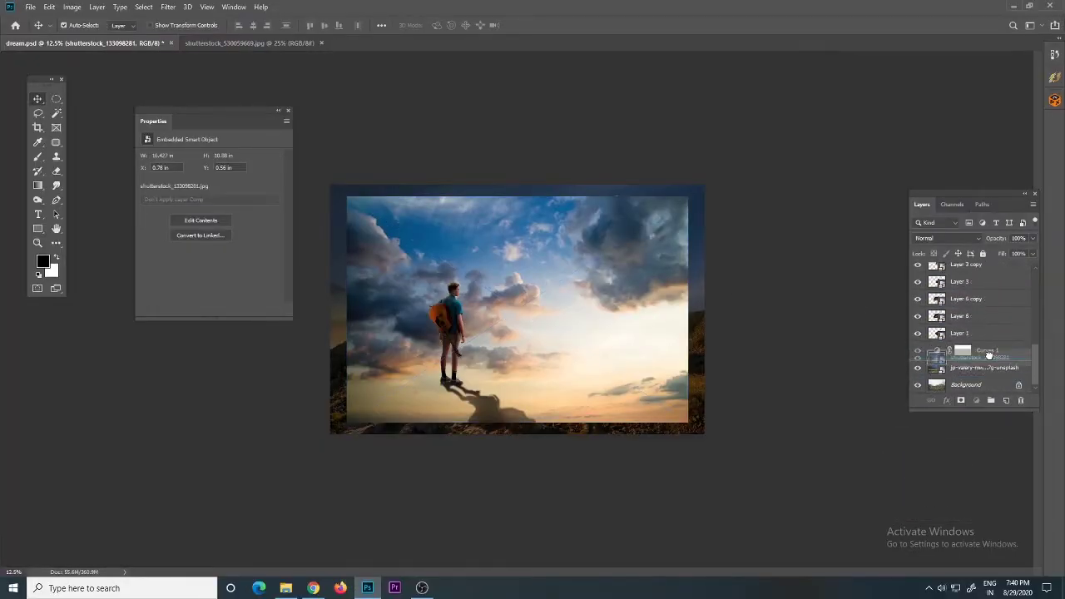
pyautogui.hotkey('ctrl', 't')
pyautogui.moveTo(687, 151); pyautogui.dragTo(715, 131)
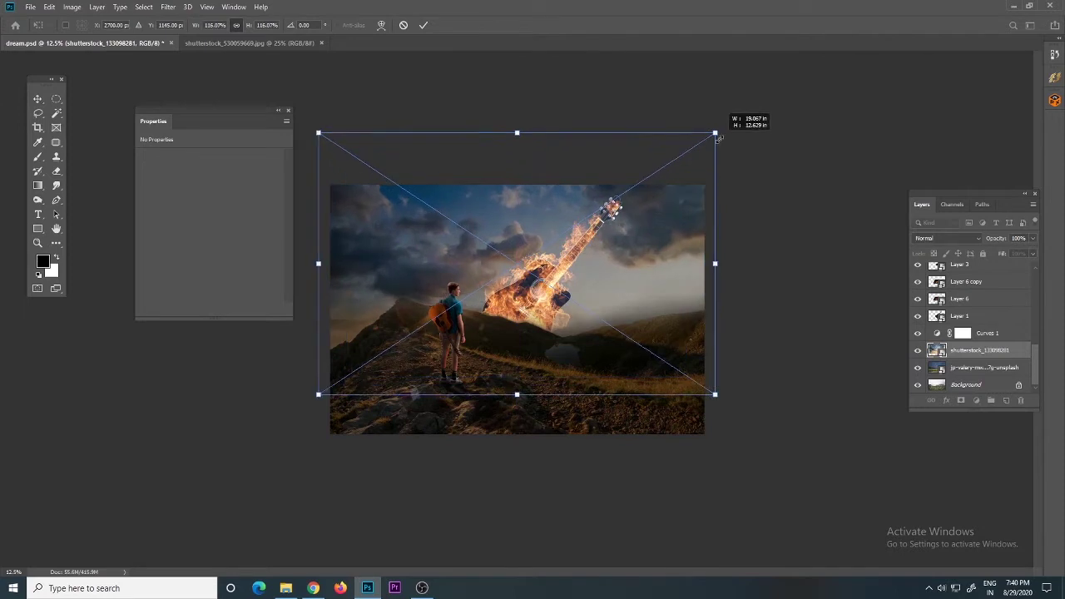
pyautogui.moveTo(662, 263)
pyautogui.mouseDown()
pyautogui.moveTo(662, 218)
pyautogui.moveTo(663, 310)
pyautogui.mouseUp()
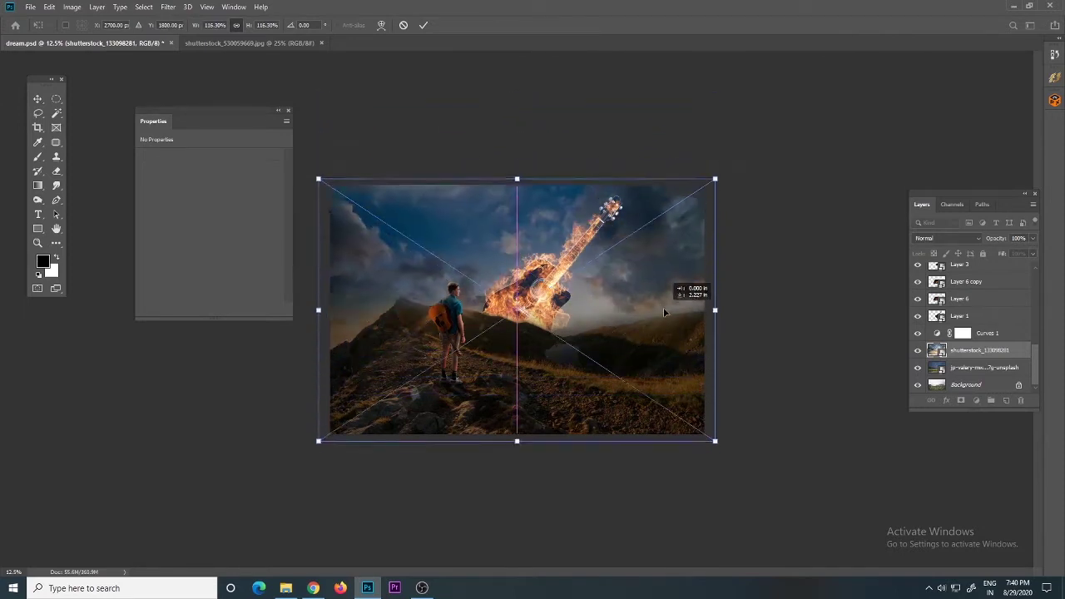
pyautogui.moveTo(714, 434); pyautogui.dragTo(567, 344)
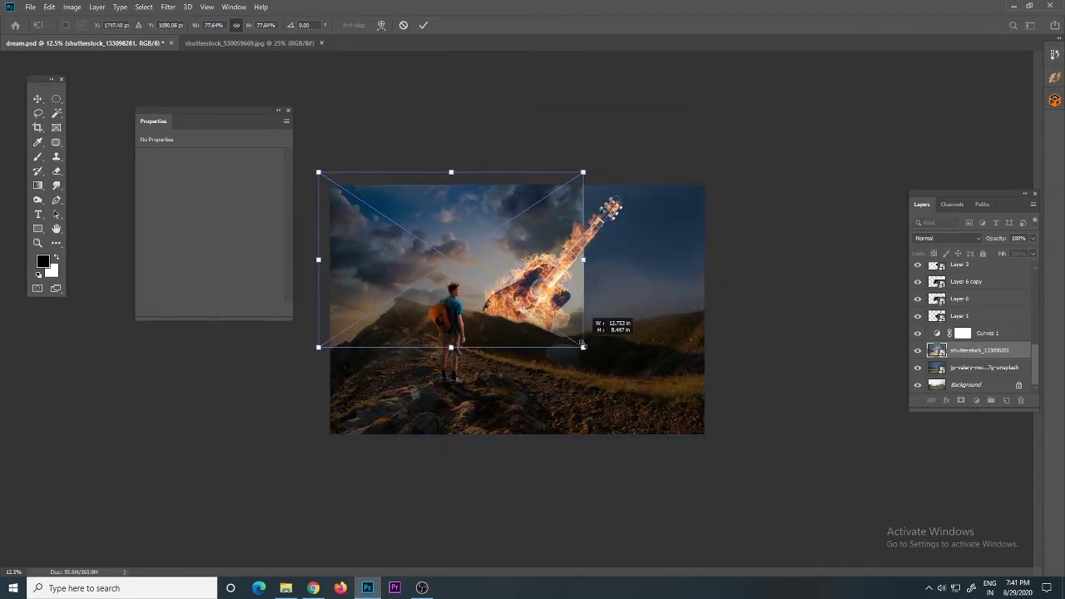
pyautogui.press('Return')
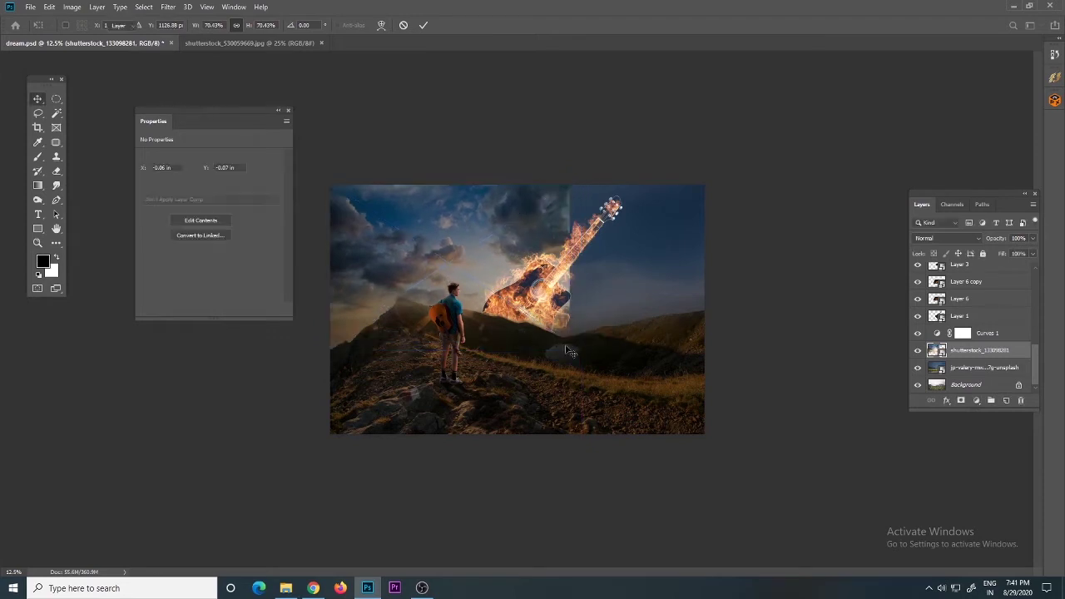
# Duplicate the sky layer, move the copy over the right half, and add a layer mask.
pyautogui.hotkey('ctrl', 'j')
pyautogui.hotkey('ctrl', 't')
pyautogui.moveTo(473, 232); pyautogui.dragTo(613, 233)
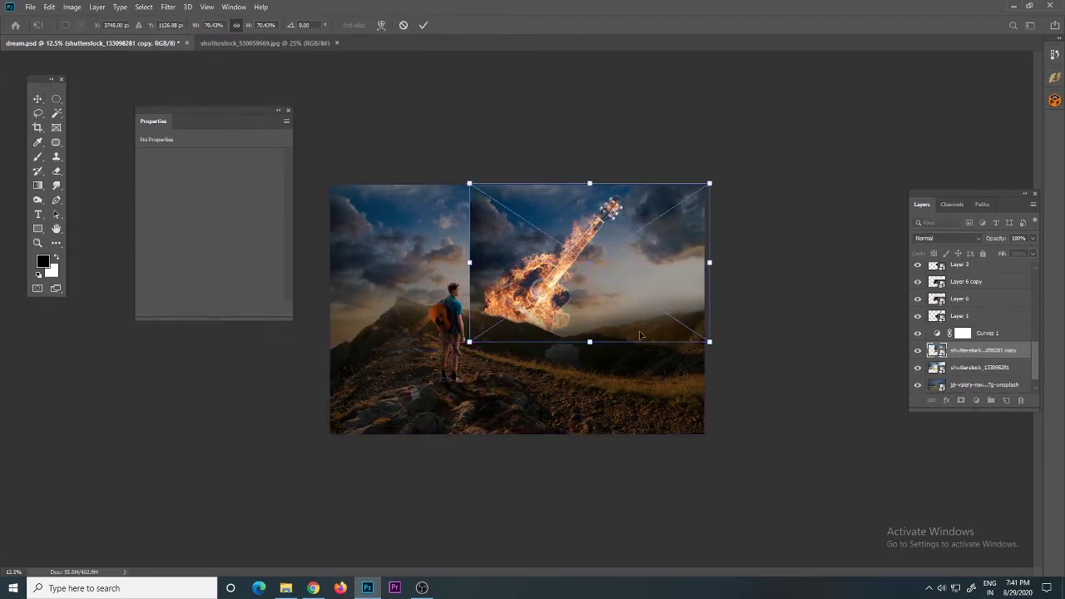
pyautogui.press('Return')
pyautogui.click(961, 400)
# Paint black on the masks to hide the sky seam, reveal the lake, and brighten around the guitar.
pyautogui.press('b')
pyautogui.press('x')
pyautogui.press('x')
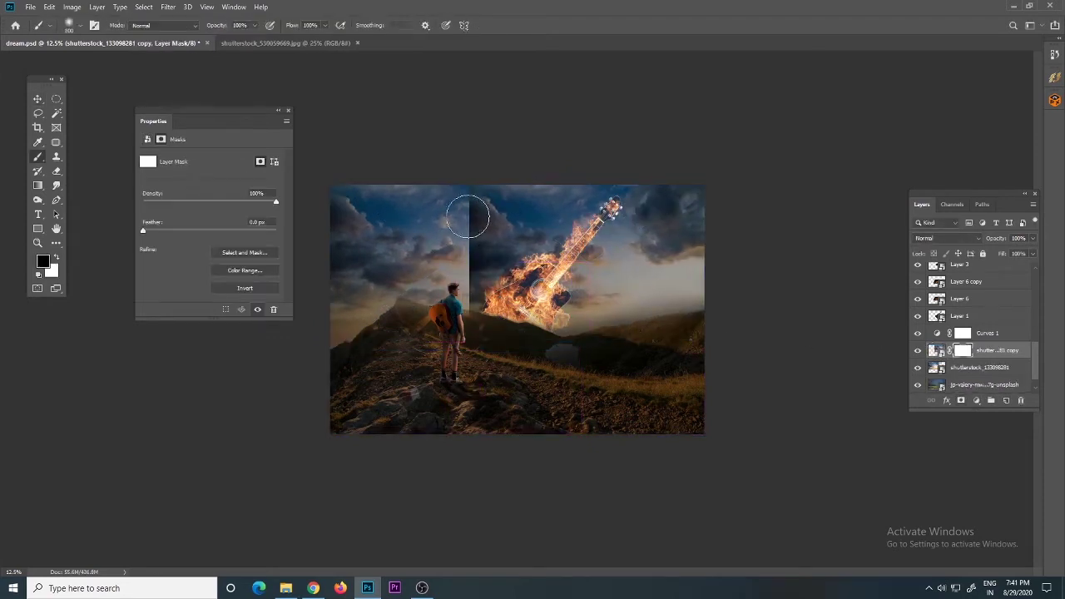
pyautogui.moveTo(466, 215); pyautogui.dragTo(589, 291)
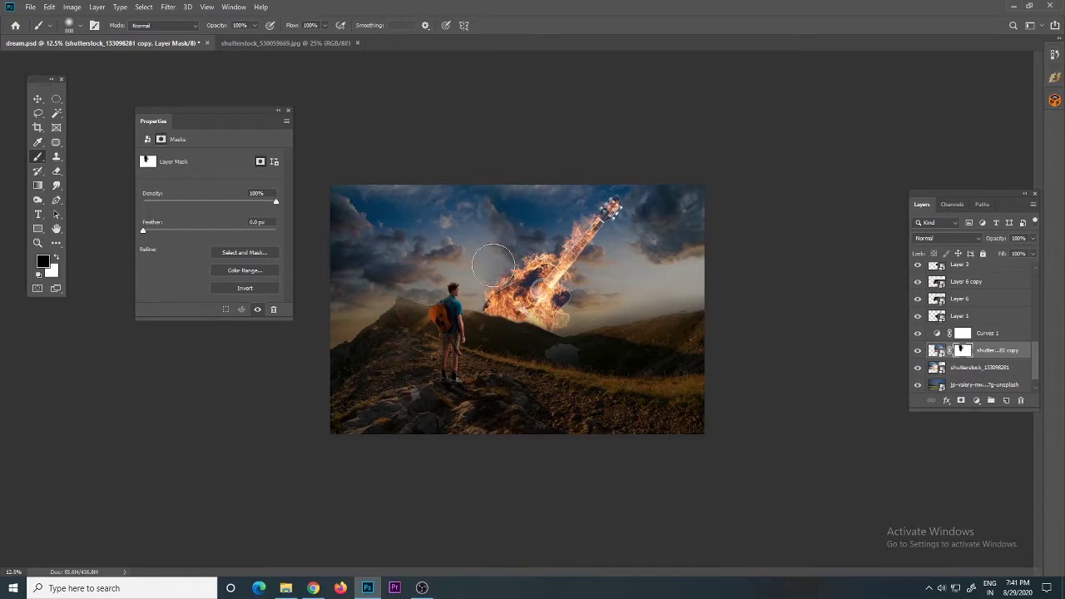
pyautogui.moveTo(580, 341); pyautogui.dragTo(654, 348)
pyautogui.click(287, 113)
pyautogui.hotkey('ctrl', '+')
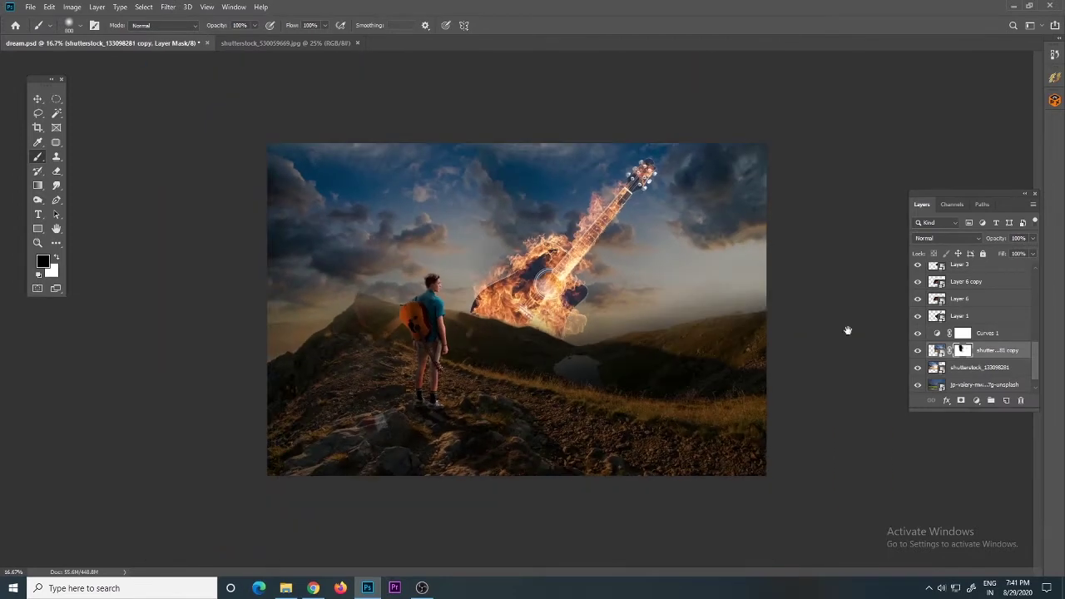
pyautogui.click(963, 333)
pyautogui.moveTo(583, 283)
pyautogui.mouseDown()
pyautogui.moveTo(516, 283)
pyautogui.moveTo(595, 233)
pyautogui.mouseUp()
# Add a Brightness/Contrast adjustment above the sky copy with lowered brightness to darken the clouds.
pyautogui.click(990, 349)
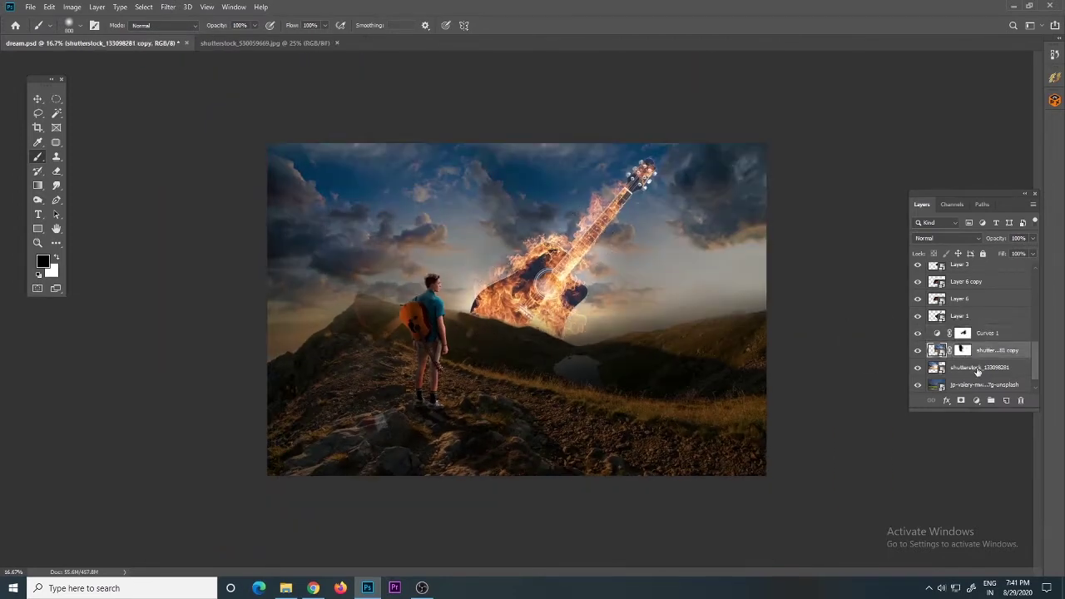
pyautogui.click(976, 400)
pyautogui.click(1011, 243)
pyautogui.moveTo(209, 186); pyautogui.dragTo(168, 183)
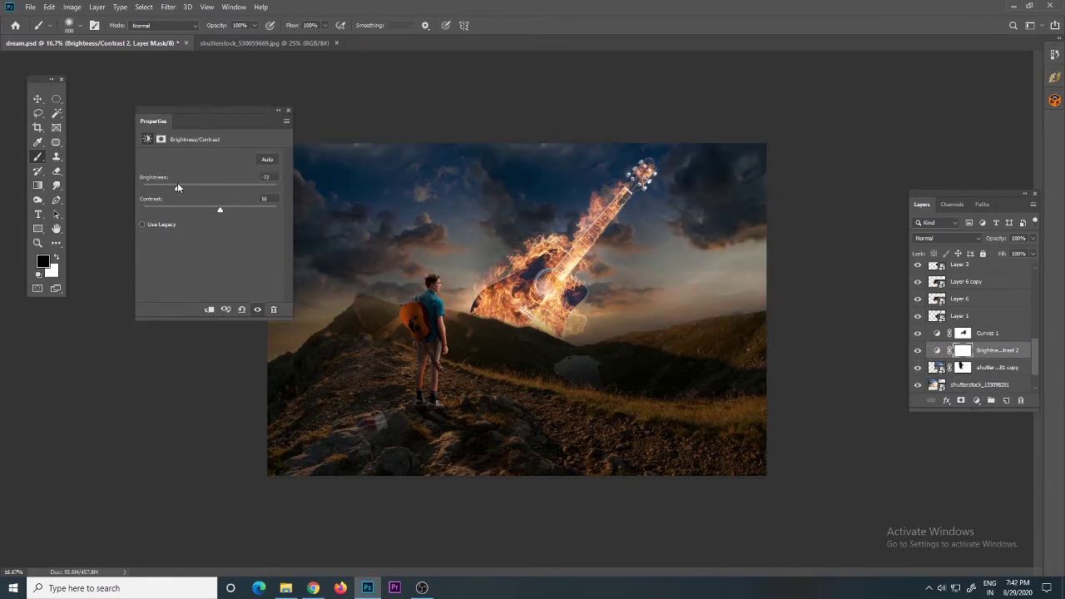
pyautogui.click(289, 111)
pyautogui.hotkey('ctrl', '+')
# Group the three foreground layers into a group named front land.
pyautogui.scroll(5, 947, 339)
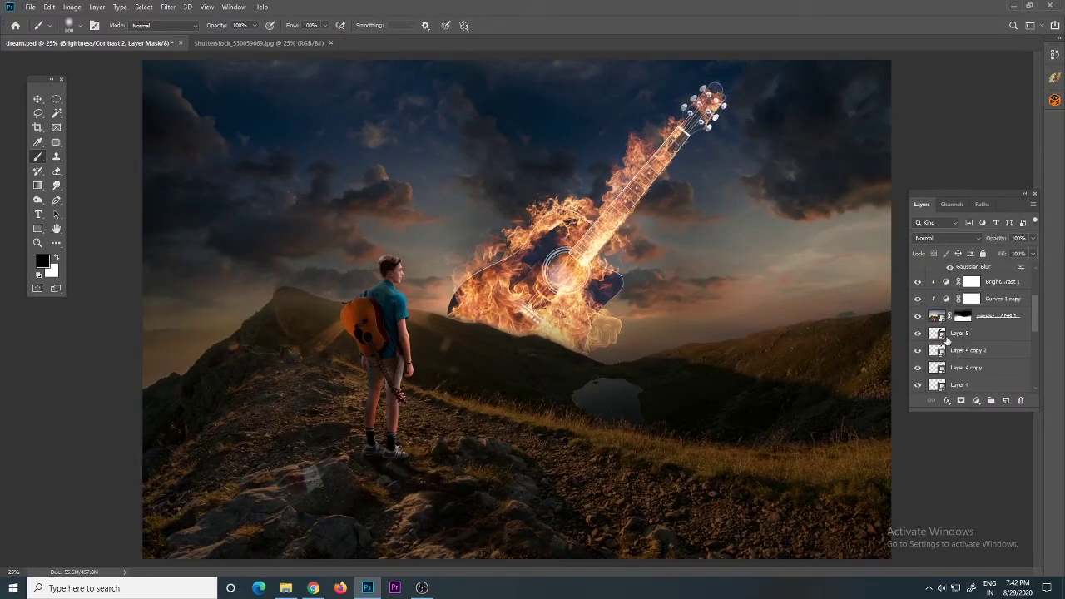
pyautogui.scroll(-5, 916, 336)
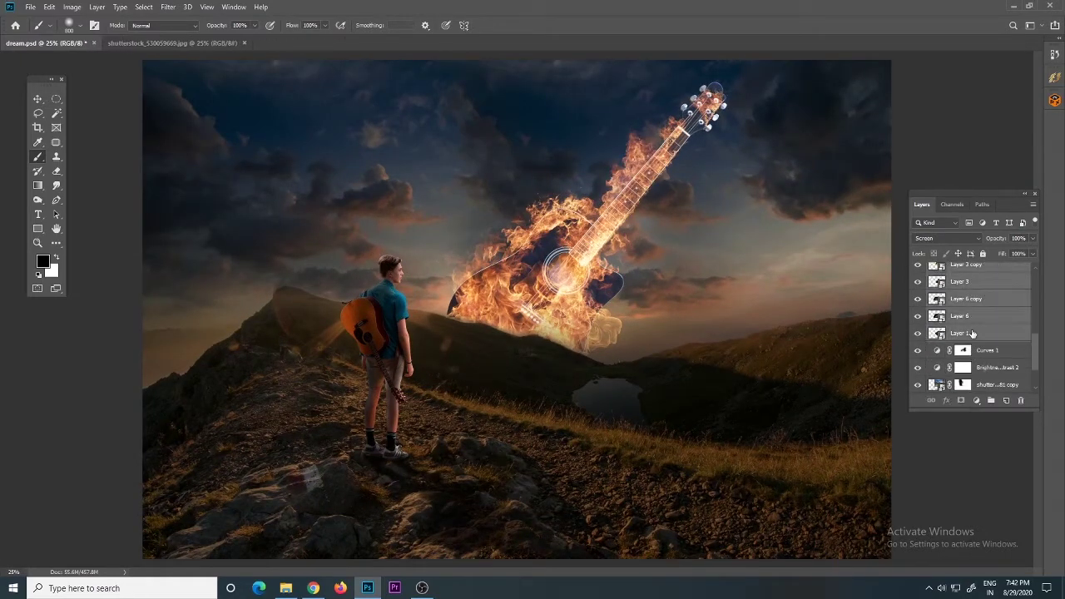
pyautogui.click(956, 284)
pyautogui.click(990, 268)
pyautogui.scroll(3, 984, 305)
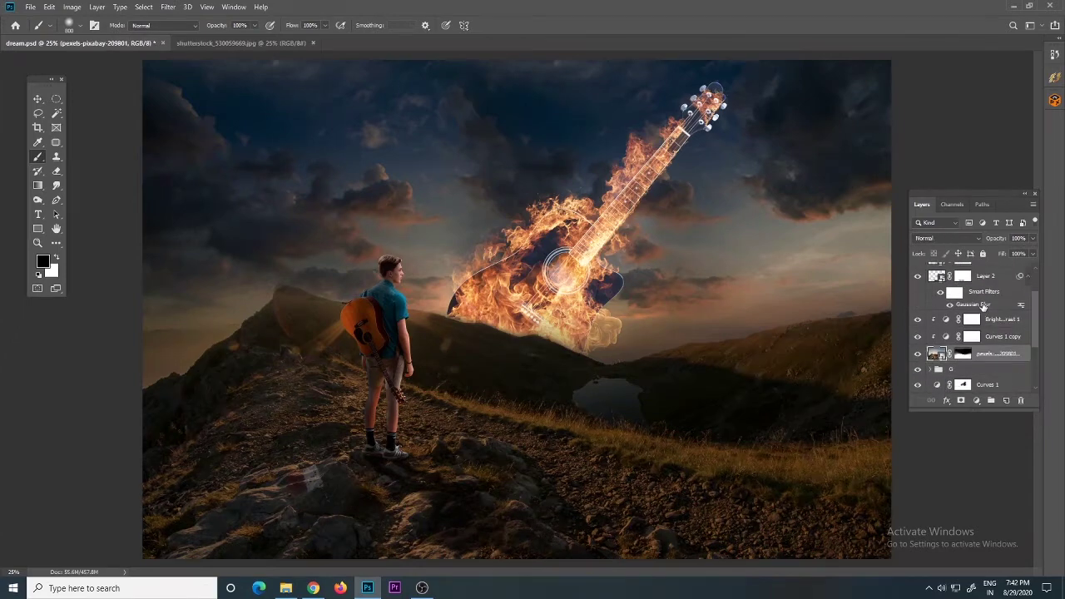
pyautogui.keyDown('shift'); pyautogui.click(988, 318); pyautogui.keyUp('shift')
pyautogui.hotkey('ctrl', 'g')
pyautogui.write('front')
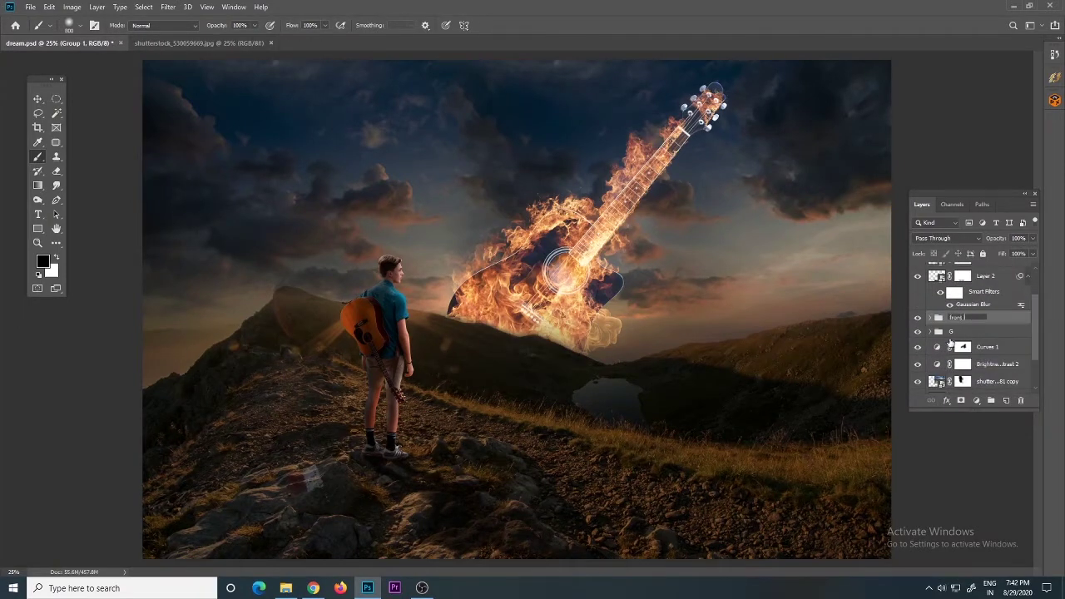
pyautogui.write('land')
pyautogui.press('Return')
# Group Curves 1 and the sky layers into a bg group, then start transforming Layer 2.
pyautogui.click(950, 346)
pyautogui.keyDown('shift'); pyautogui.click(973, 381); pyautogui.keyUp('shift')
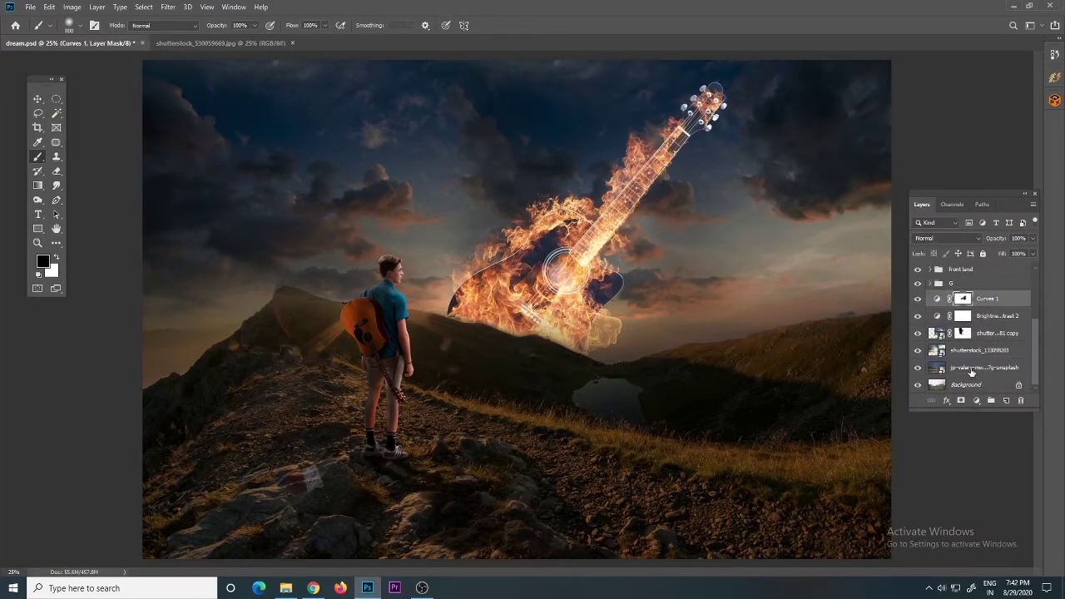
pyautogui.hotkey('ctrl', 'g')
pyautogui.press('Return')
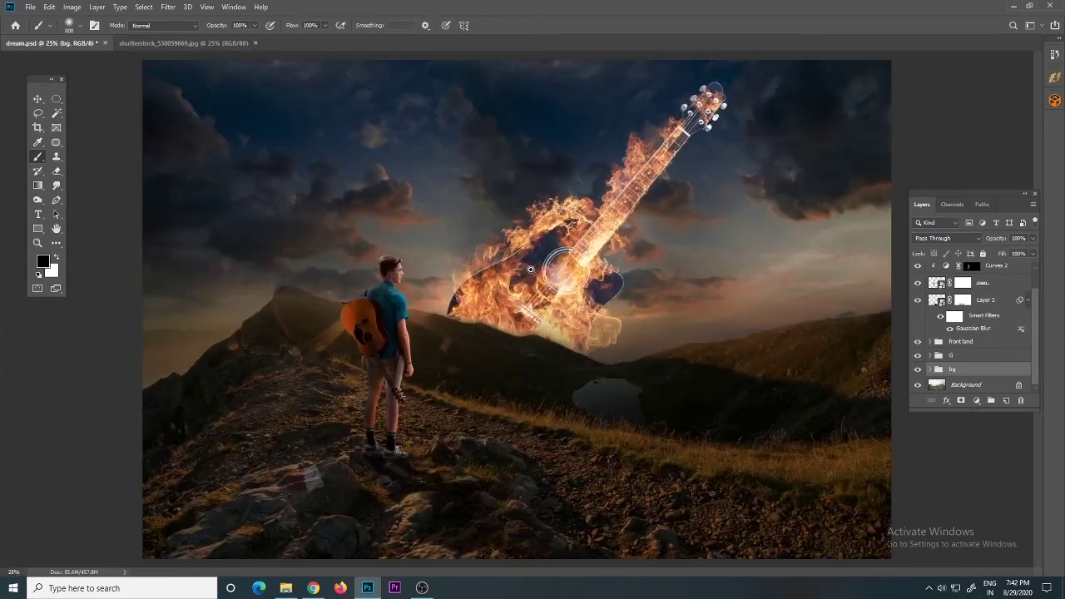
pyautogui.click(986, 301)
pyautogui.hotkey('ctrl', 't')
# Flip Layer 2 vertically and stretch it over the rocks as the boy's shadow.
pyautogui.rightClick(437, 336)
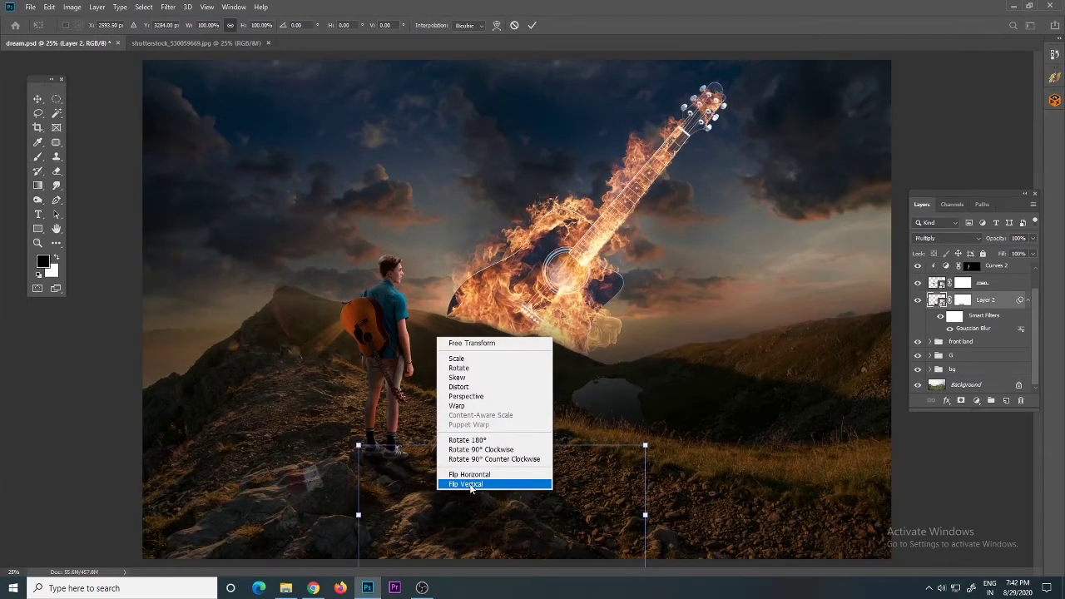
pyautogui.click(470, 481)
pyautogui.moveTo(470, 480); pyautogui.dragTo(223, 487)
pyautogui.hotkey('ctrl', '-')
pyautogui.hotkey('ctrl', '+')
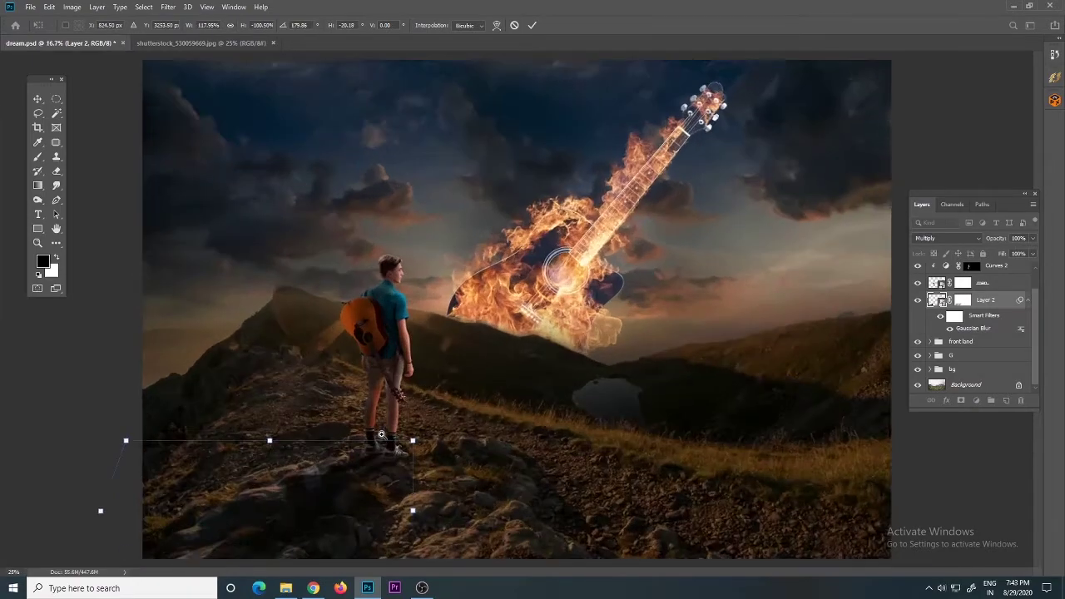
pyautogui.hotkey('ctrl', '+')
pyautogui.moveTo(489, 342); pyautogui.dragTo(488, 349)
pyautogui.press('Return')
# Brush light onto the guitar area in the Curves 2 mask.
pyautogui.press('b')
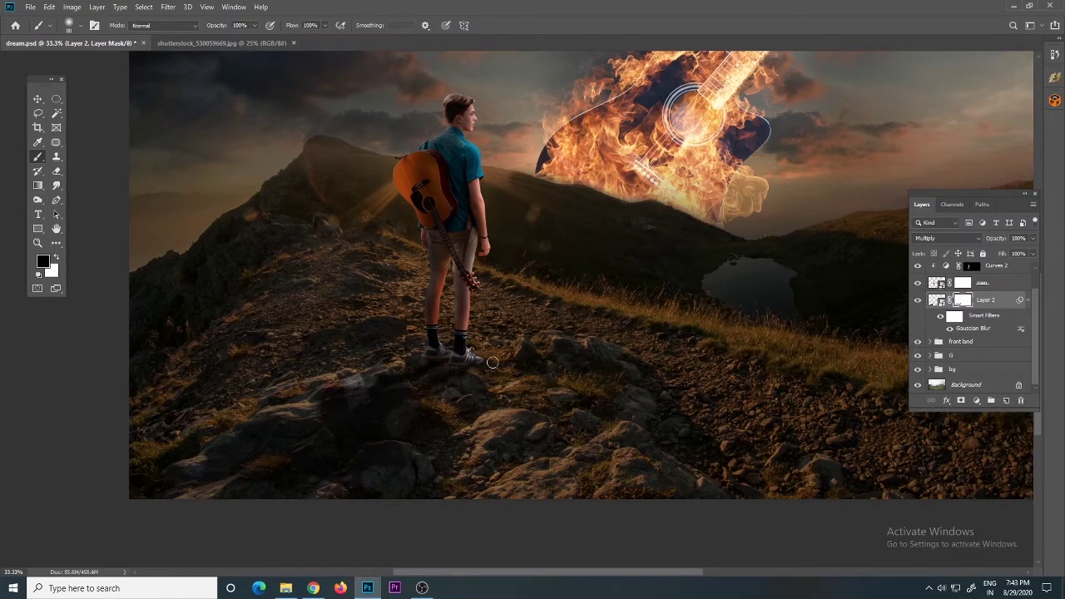
pyautogui.click(969, 267)
pyautogui.moveTo(416, 171); pyautogui.dragTo(431, 216)
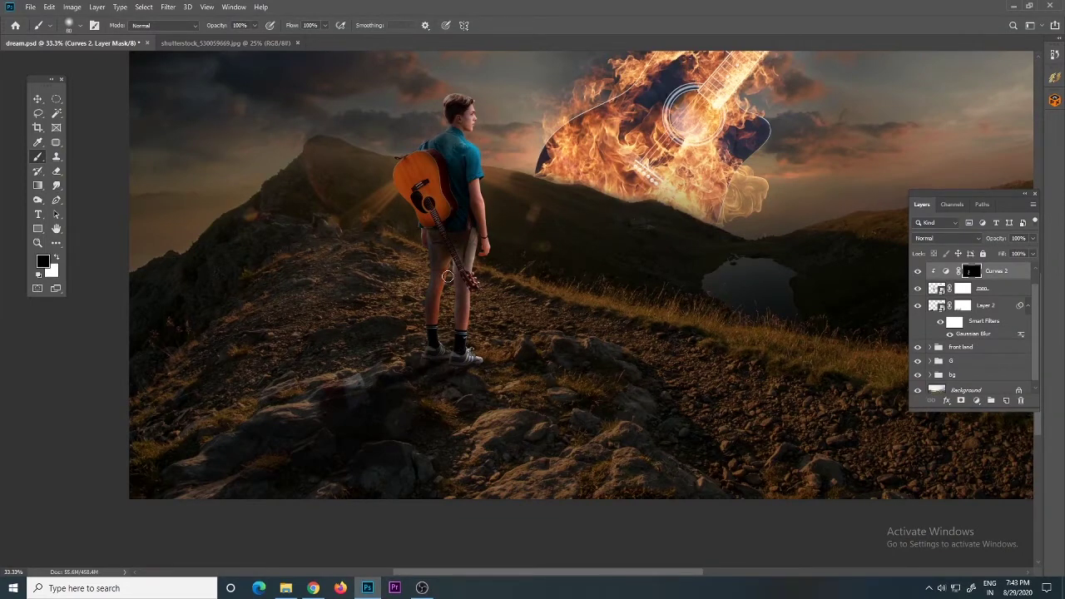
# Add a lifted Curves 3 with an inverted black mask, plus an empty Layer 7.
pyautogui.click(976, 400)
pyautogui.click(982, 258)
pyautogui.moveTo(275, 184)
pyautogui.mouseDown()
pyautogui.moveTo(251, 182)
pyautogui.moveTo(275, 184)
pyautogui.mouseUp()
pyautogui.moveTo(226, 233); pyautogui.dragTo(225, 202)
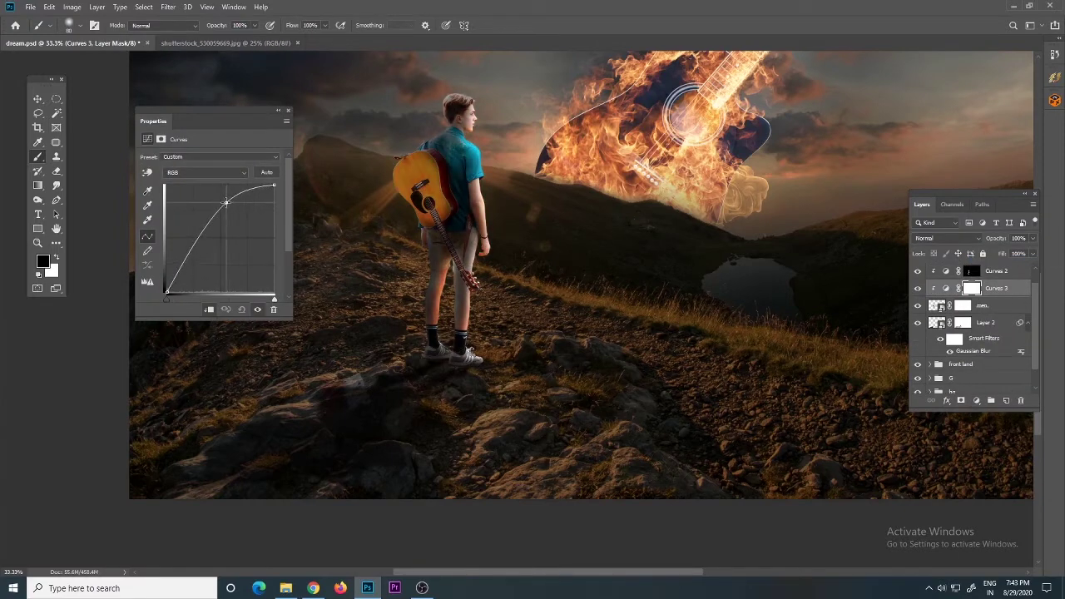
pyautogui.hotkey('ctrl', 'i')
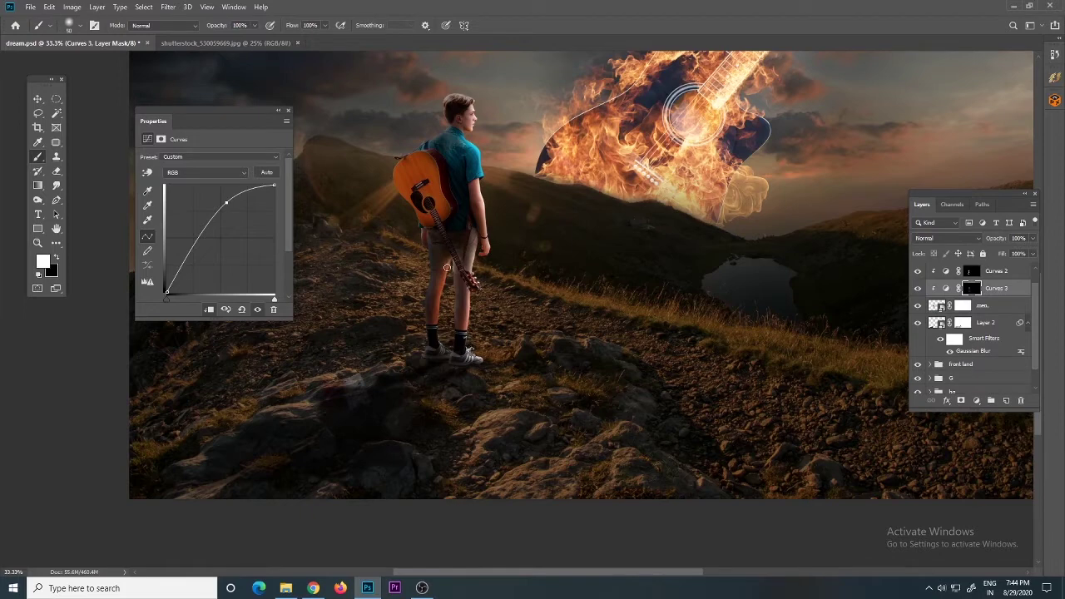
pyautogui.click(1006, 400)
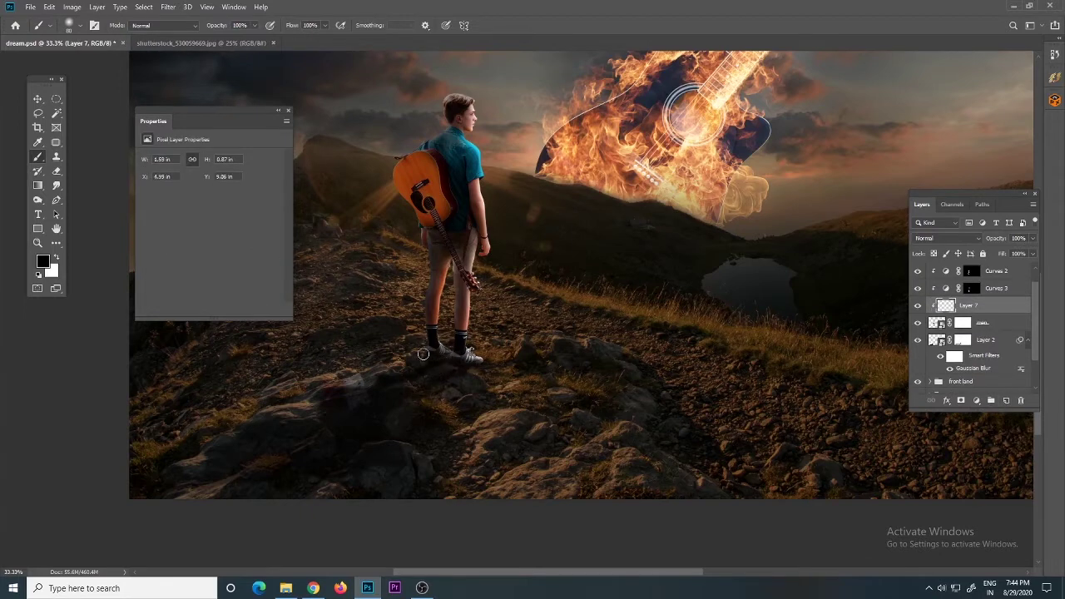
pyautogui.click(287, 111)
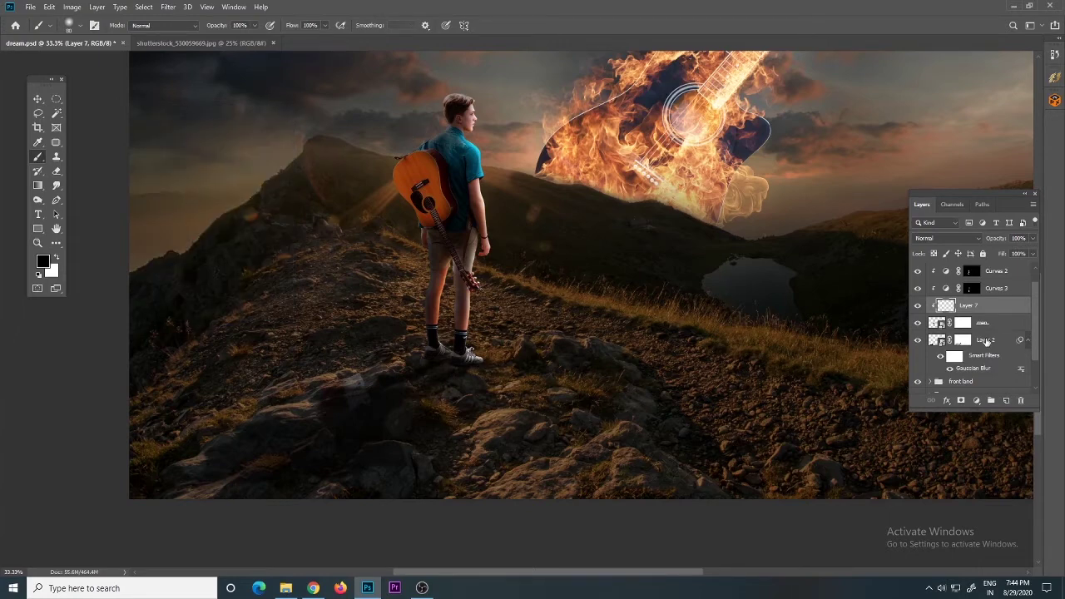
# Group Curves 2, Curves 3, Layer 7 and the boy layer into one renamed group.
pyautogui.keyDown('shift'); pyautogui.click(986, 325); pyautogui.keyUp('shift')
pyautogui.hotkey('ctrl', 'g')
pyautogui.doubleClick(961, 269)
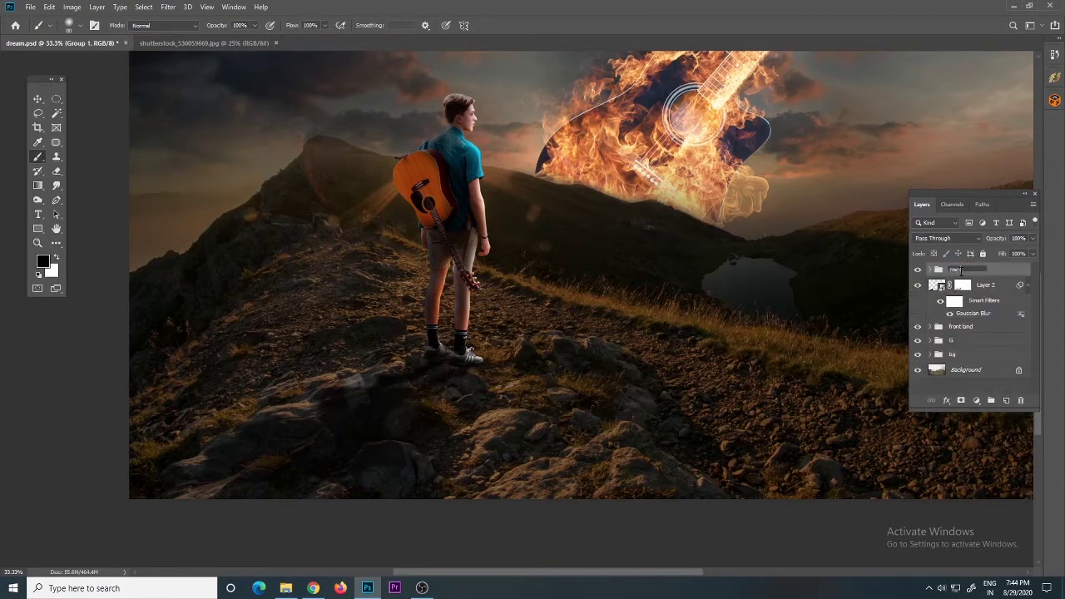
pyautogui.press('Return')
# Darken the left hillside and rocks by painting on Layer 8 in front land.
pyautogui.click(929, 326)
pyautogui.click(994, 377)
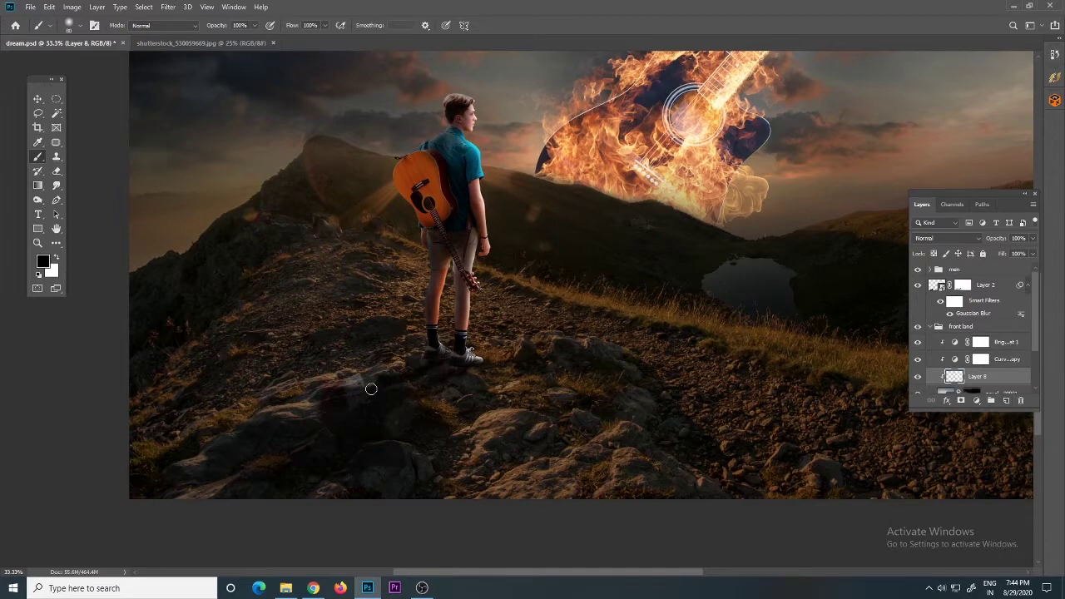
pyautogui.press(']')
pyautogui.press(']')
pyautogui.press(']')
pyautogui.moveTo(371, 388)
pyautogui.mouseDown()
pyautogui.moveTo(267, 364)
pyautogui.moveTo(214, 261)
pyautogui.moveTo(238, 202)
pyautogui.moveTo(413, 478)
pyautogui.moveTo(410, 427)
pyautogui.mouseUp()
pyautogui.hotkey('ctrl', '-')
pyautogui.hotkey('ctrl', '-')
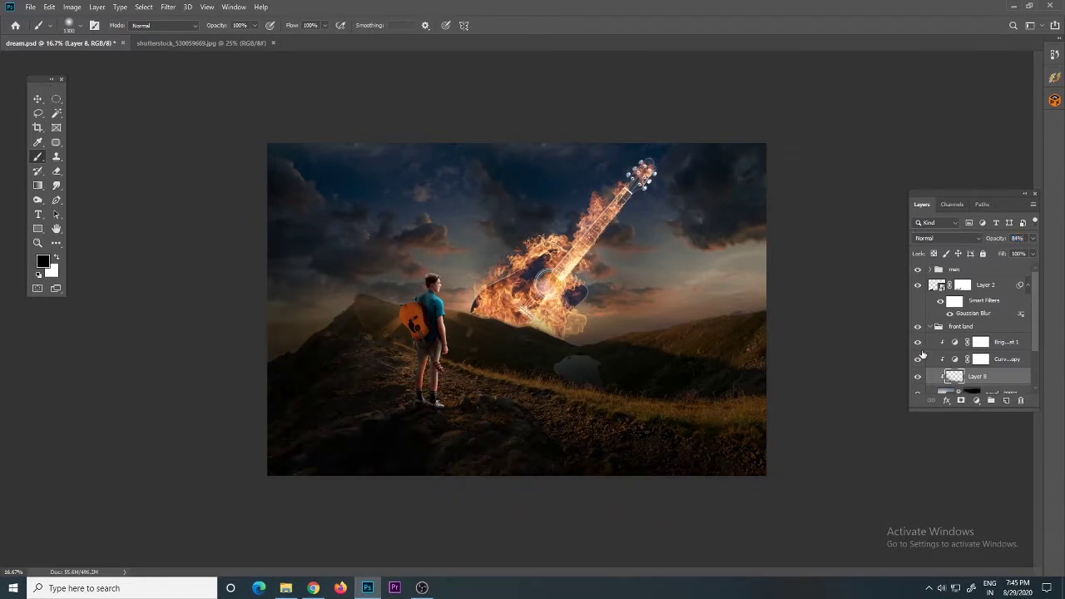
# Repaint the Curves copy mask to brighten the lower hill, trail and hillside.
pyautogui.click(979, 361)
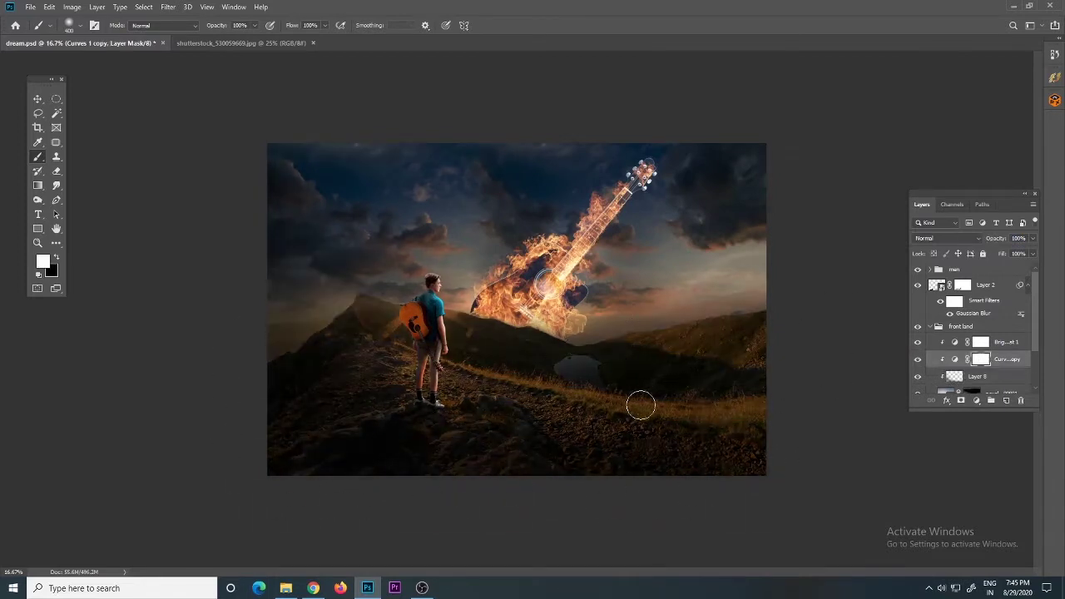
pyautogui.press('x')
pyautogui.moveTo(763, 409)
pyautogui.mouseDown()
pyautogui.moveTo(494, 380)
pyautogui.moveTo(509, 325)
pyautogui.moveTo(727, 349)
pyautogui.mouseUp()
pyautogui.moveTo(480, 375)
pyautogui.mouseDown()
pyautogui.moveTo(506, 407)
pyautogui.moveTo(441, 383)
pyautogui.moveTo(362, 317)
pyautogui.moveTo(398, 331)
pyautogui.mouseUp()
pyautogui.click(978, 376)
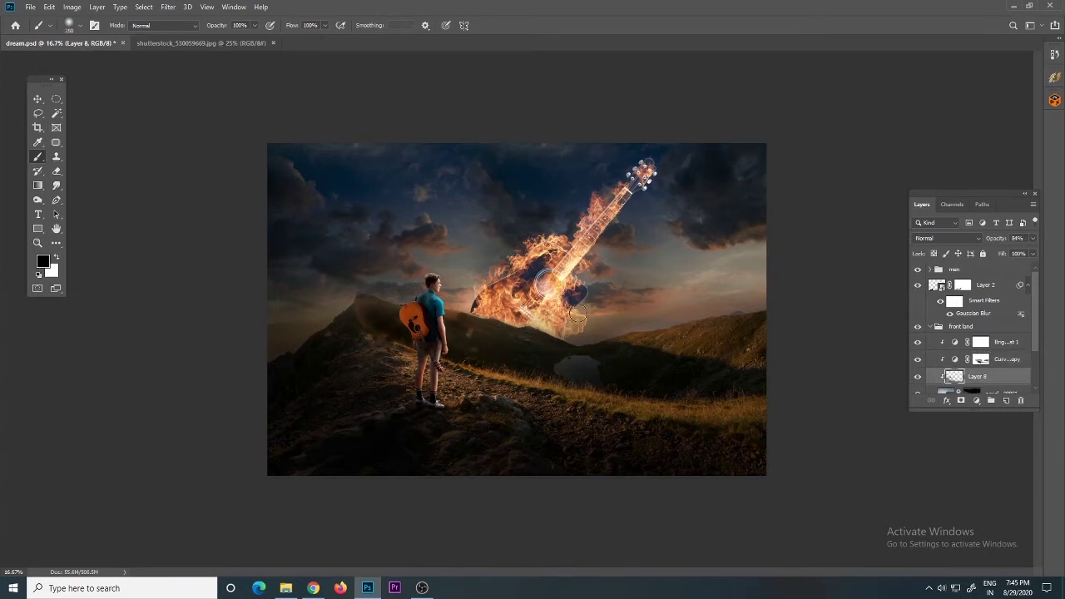
# Add a clipped Brightness/Contrast adjustment at Brightness 150 atop front land.
pyautogui.click(1002, 342)
pyautogui.click(976, 400)
pyautogui.click(999, 241)
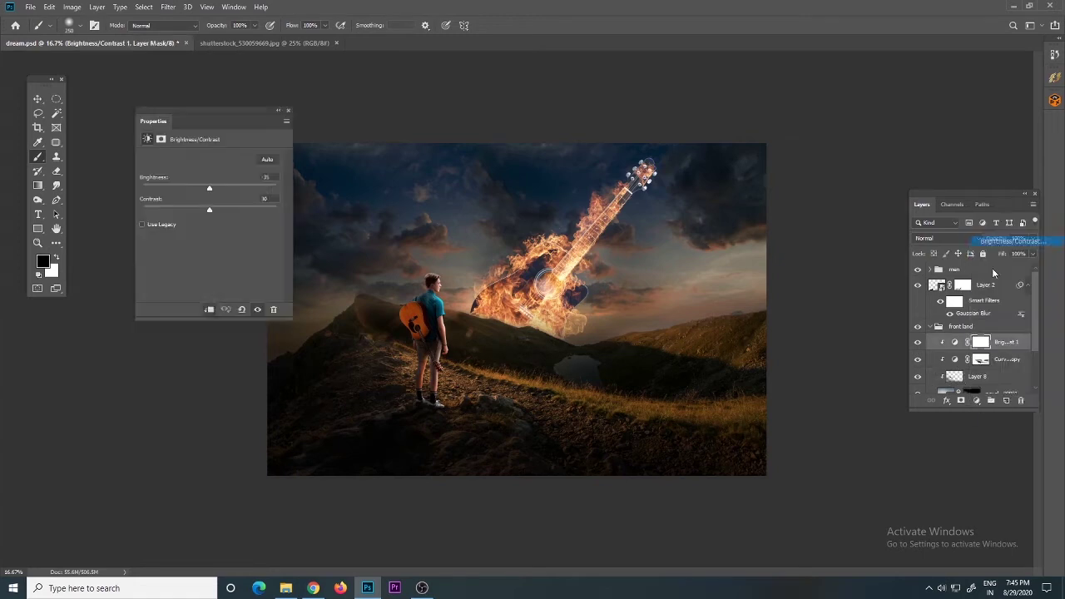
pyautogui.keyDown('alt'); pyautogui.click(996, 350); pyautogui.keyUp('alt')
pyautogui.moveTo(209, 188); pyautogui.dragTo(276, 190)
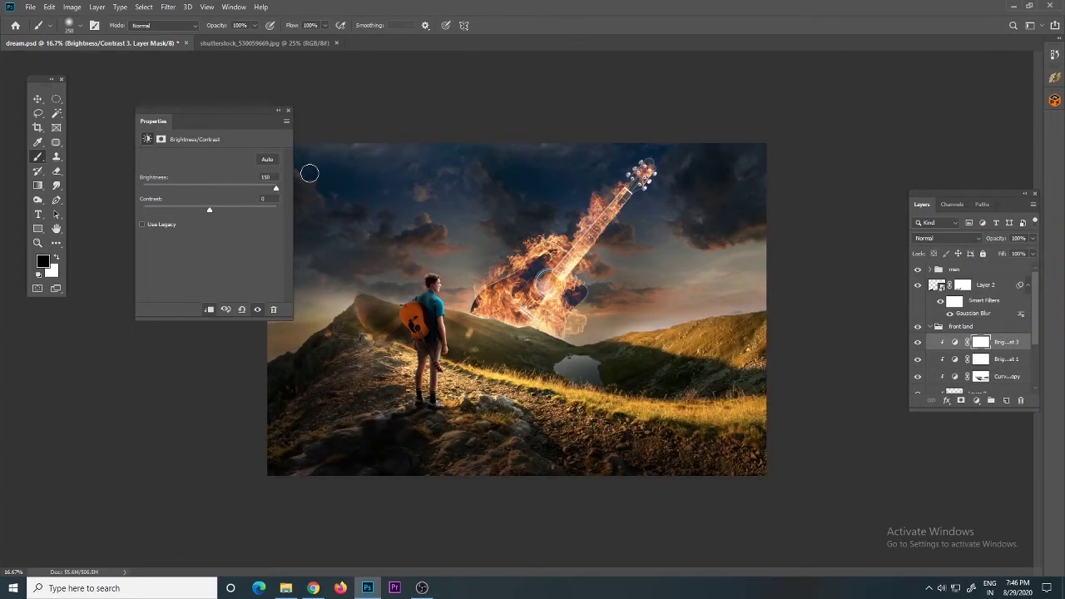
pyautogui.click(288, 110)
# Invert its mask and paint white to brighten the hillside and lake below the guitar.
pyautogui.hotkey('ctrl', 'i')
pyautogui.press('x')
pyautogui.moveTo(529, 326)
pyautogui.mouseDown()
pyautogui.moveTo(454, 321)
pyautogui.moveTo(391, 287)
pyautogui.mouseUp()
pyautogui.moveTo(589, 337)
pyautogui.mouseDown()
pyautogui.moveTo(668, 344)
pyautogui.moveTo(589, 385)
pyautogui.moveTo(587, 373)
pyautogui.moveTo(668, 377)
pyautogui.mouseUp()
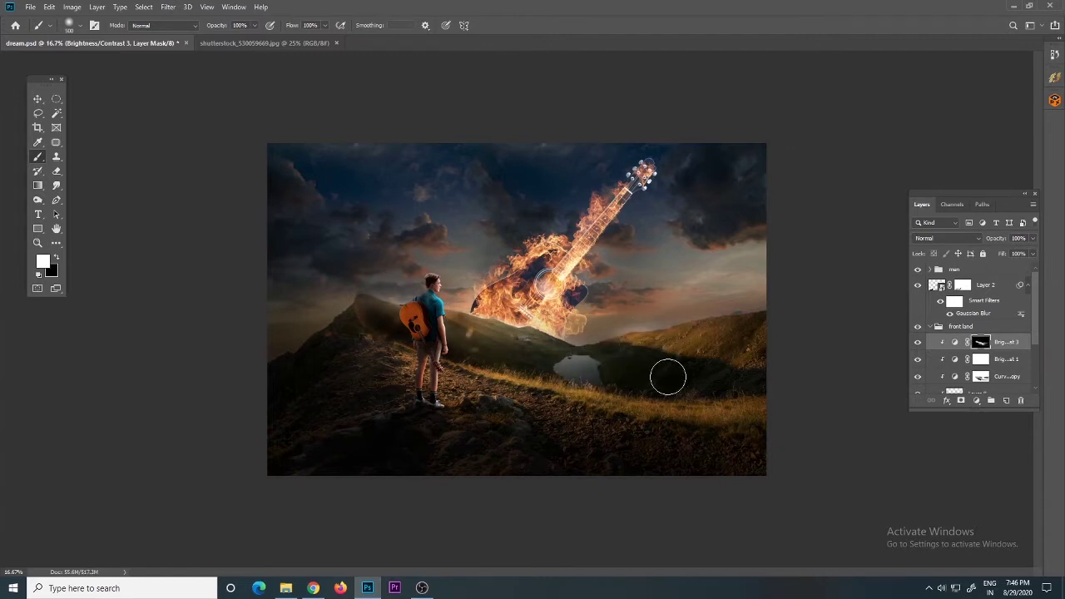
# Paint a soft glow on a new layer under the guitar base and along the hillside.
pyautogui.click(998, 359)
pyautogui.hotkey('ctrl', 'shift', 'alt', 'n')
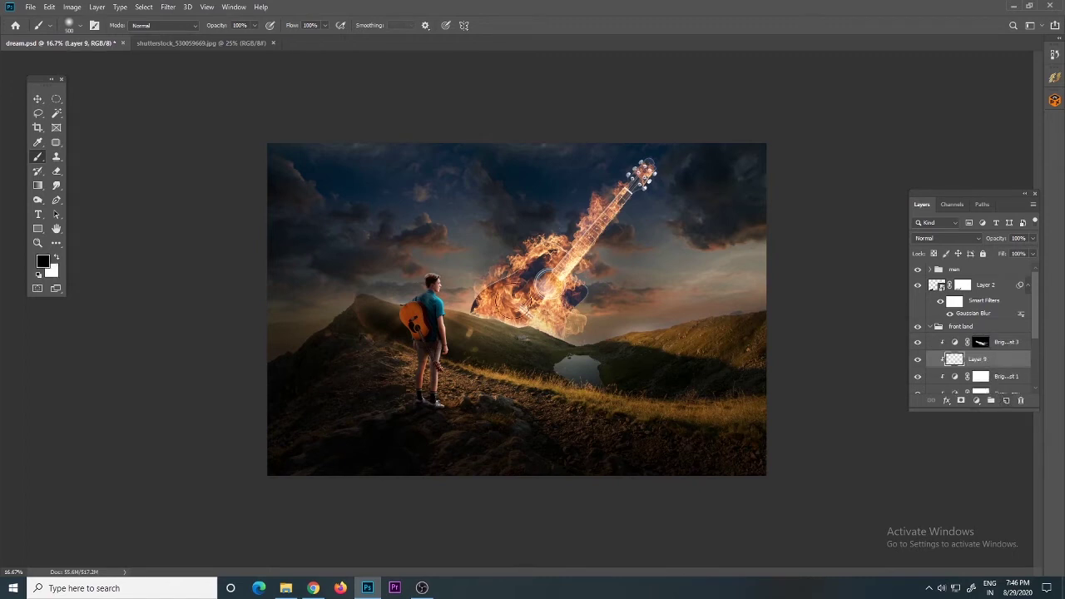
pyautogui.press('x')
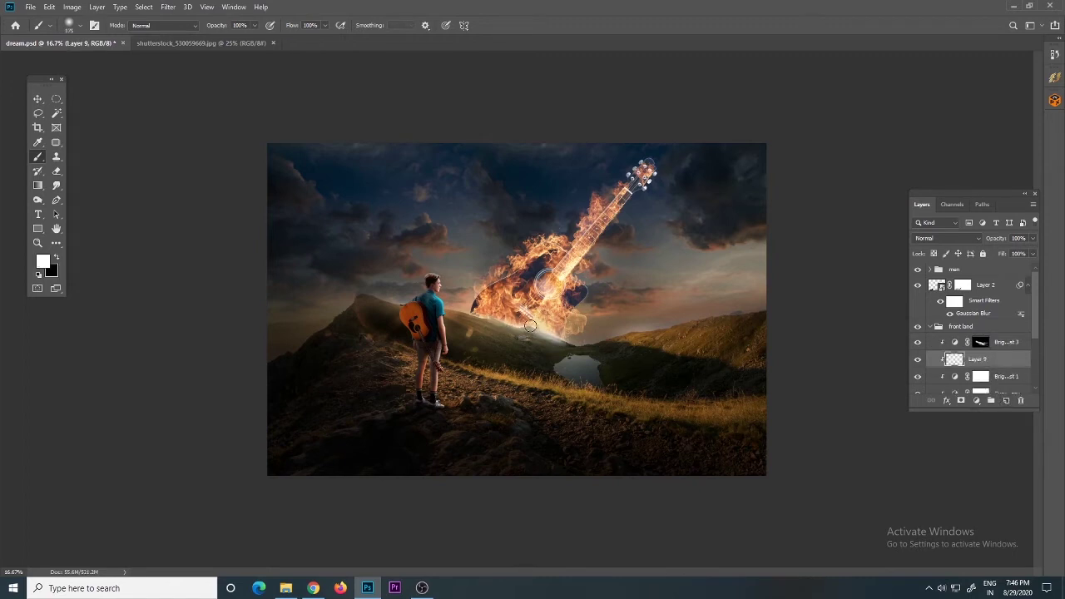
pyautogui.moveTo(528, 307)
pyautogui.mouseDown()
pyautogui.moveTo(478, 337)
pyautogui.moveTo(462, 316)
pyautogui.mouseUp()
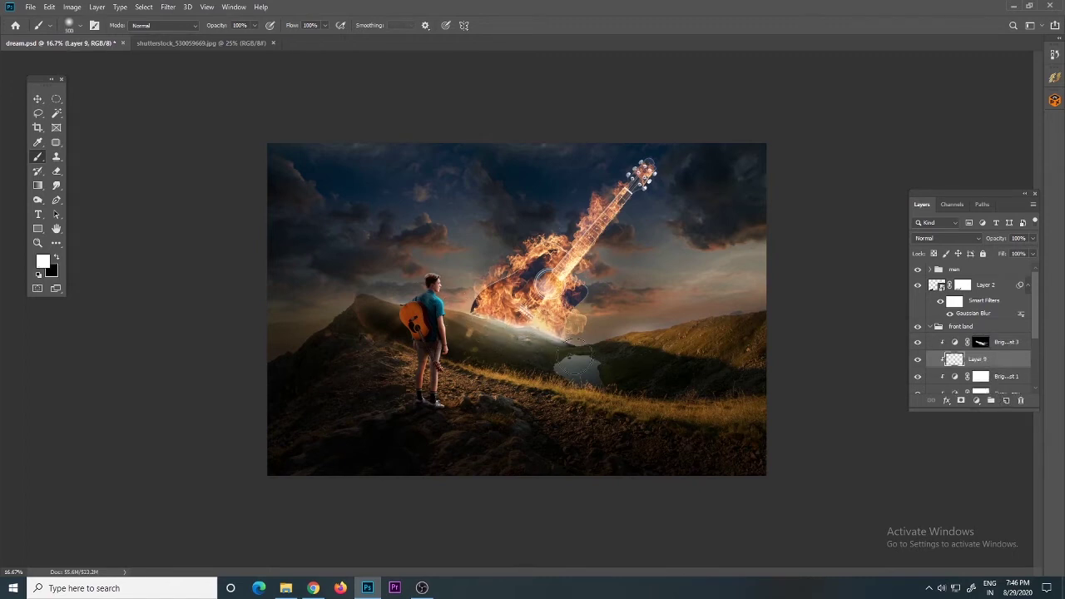
pyautogui.moveTo(540, 350); pyautogui.dragTo(616, 358)
# Hide the glow layer and lower the Brightness/Contrast opacity to 49%.
pyautogui.click(916, 359)
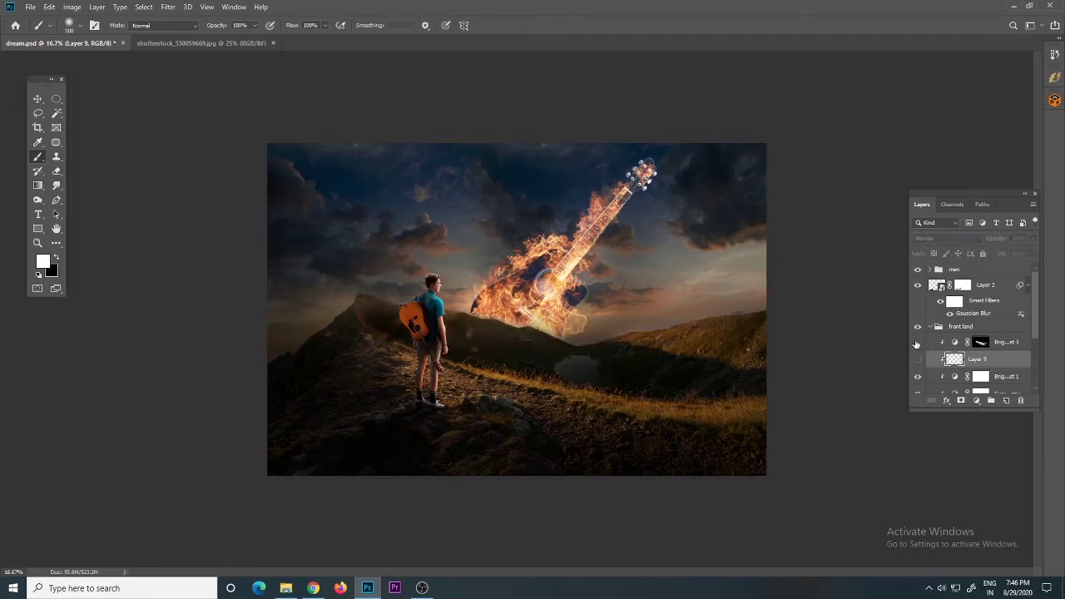
pyautogui.click(917, 342)
pyautogui.click(930, 344)
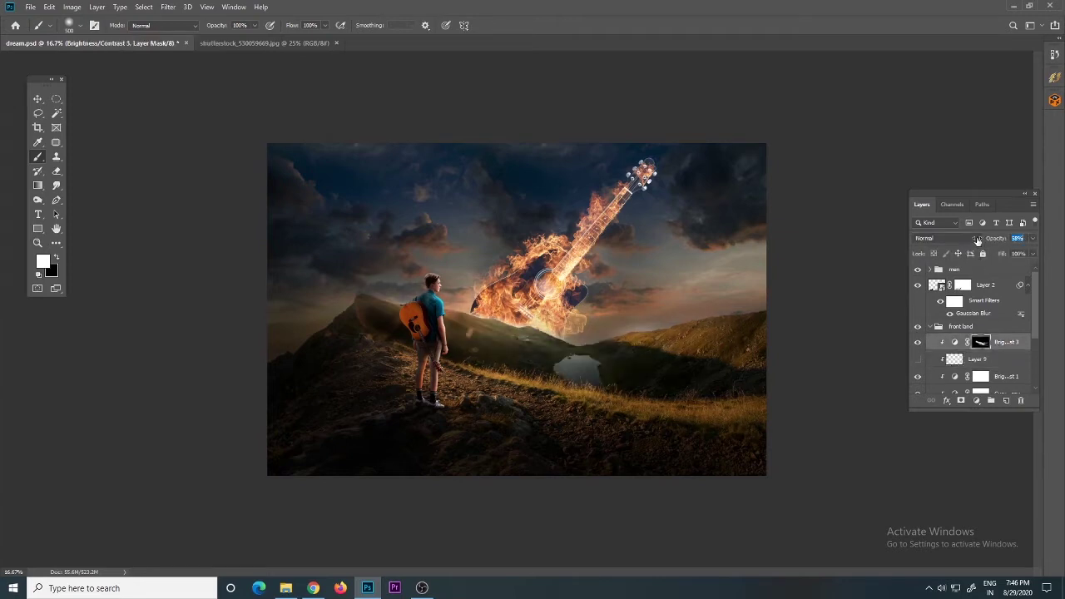
pyautogui.moveTo(977, 240); pyautogui.dragTo(965, 237)
pyautogui.press('x')
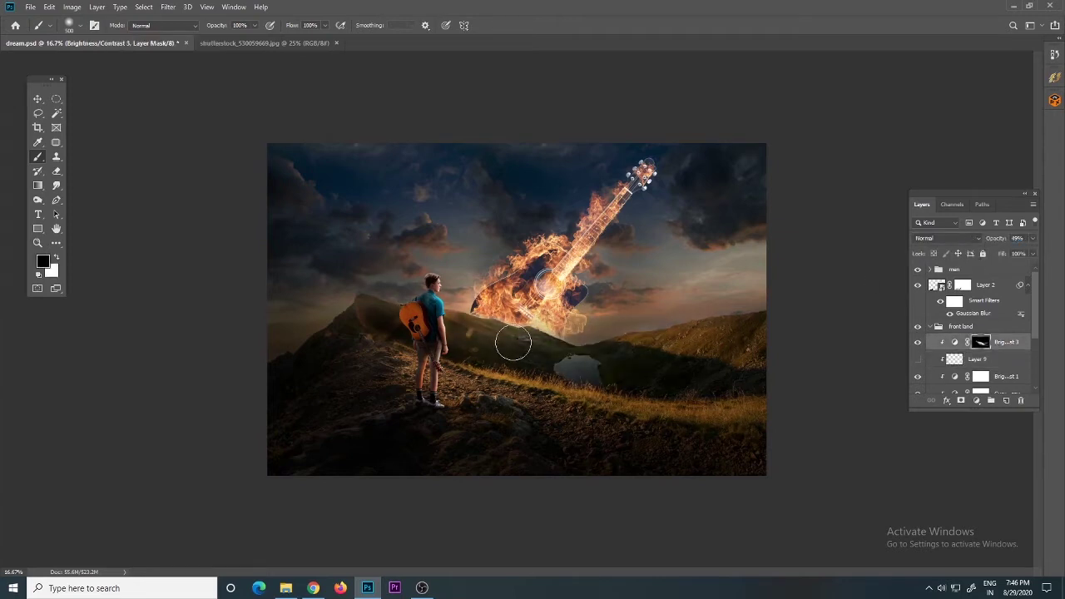
pyautogui.scroll(-2, 552, 353)
pyautogui.scroll(3, 552, 354)
pyautogui.scroll(-1, 552, 354)
pyautogui.scroll(1, 557, 359)
# Add a Color Balance to the boy's group shifting Highlights toward yellow.
pyautogui.click(931, 269)
pyautogui.click(976, 400)
pyautogui.click(998, 312)
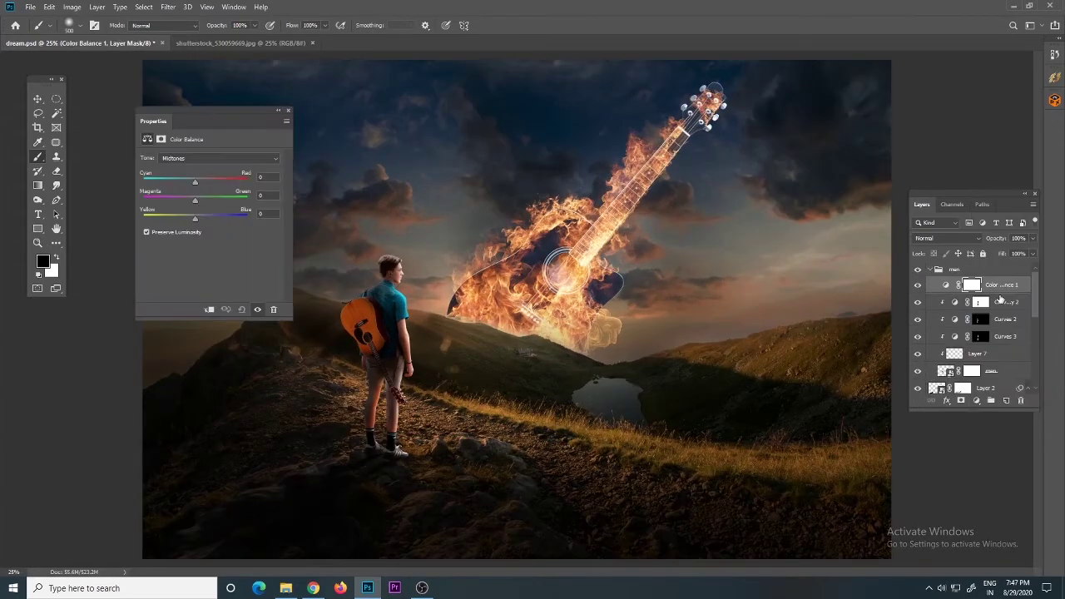
pyautogui.click(212, 158)
pyautogui.click(202, 181)
pyautogui.moveTo(194, 218); pyautogui.dragTo(180, 219)
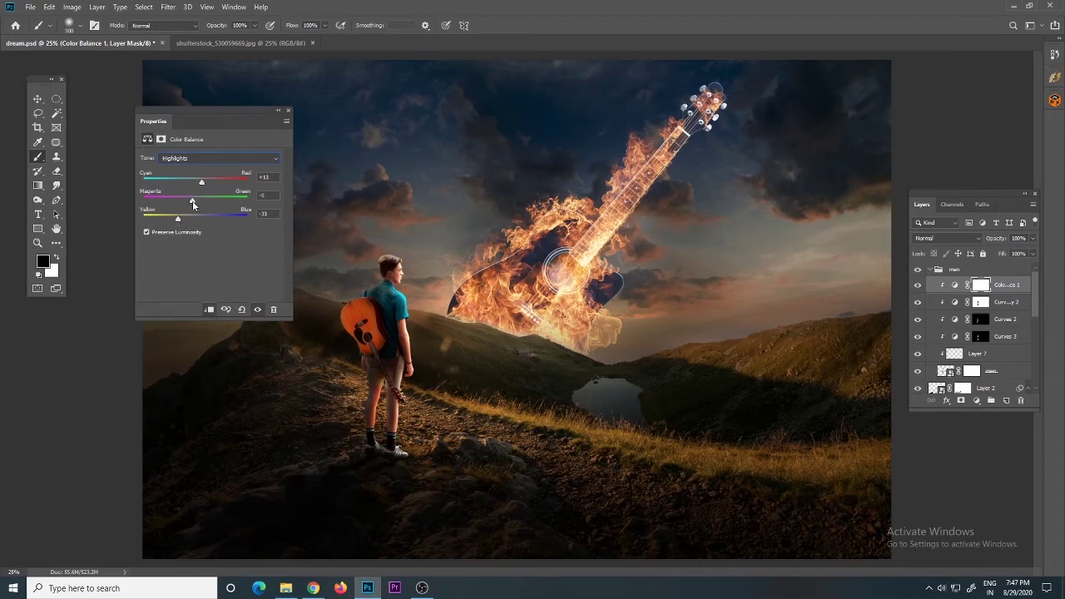
pyautogui.click(288, 110)
pyautogui.scroll(-2, 516, 310)
pyautogui.scroll(1, 516, 309)
# Add a Color Balance inside G with Highlights pushed to Red +18.
pyautogui.click(931, 270)
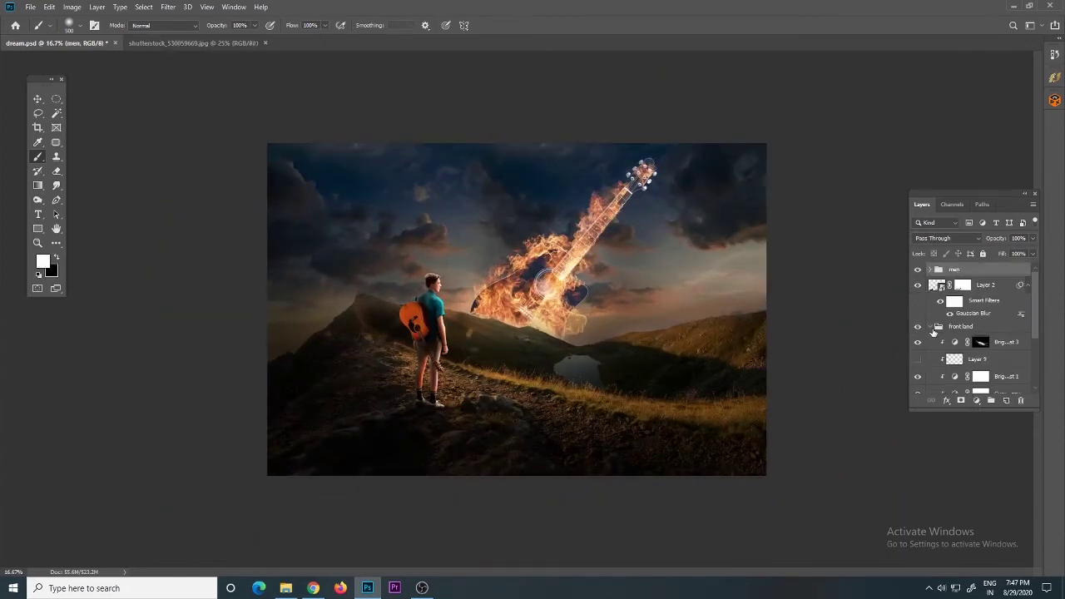
pyautogui.click(930, 340)
pyautogui.click(976, 400)
pyautogui.click(949, 300)
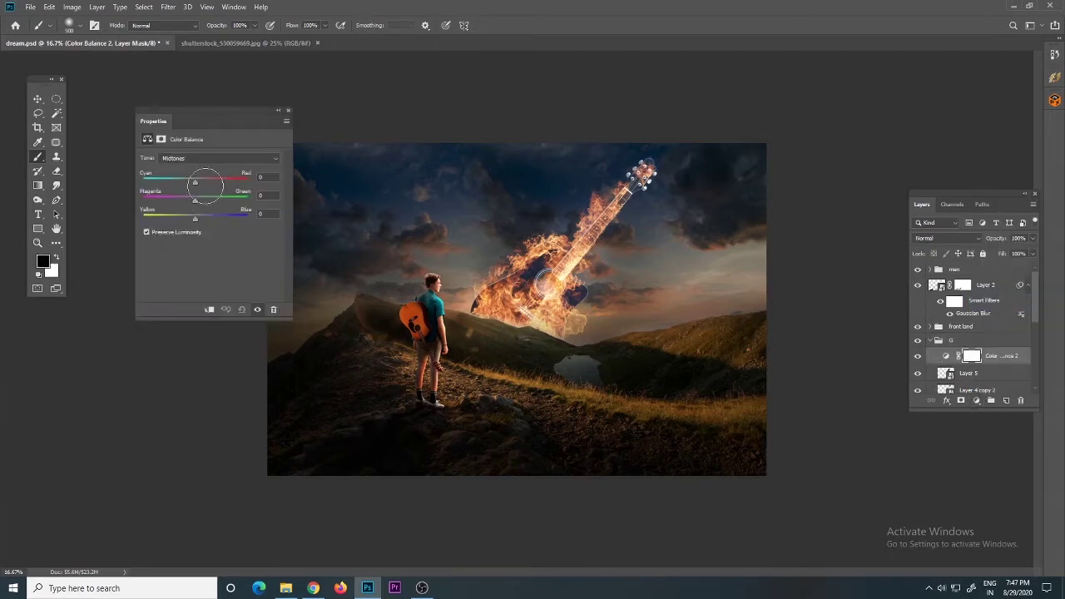
pyautogui.click(212, 158)
pyautogui.click(202, 181)
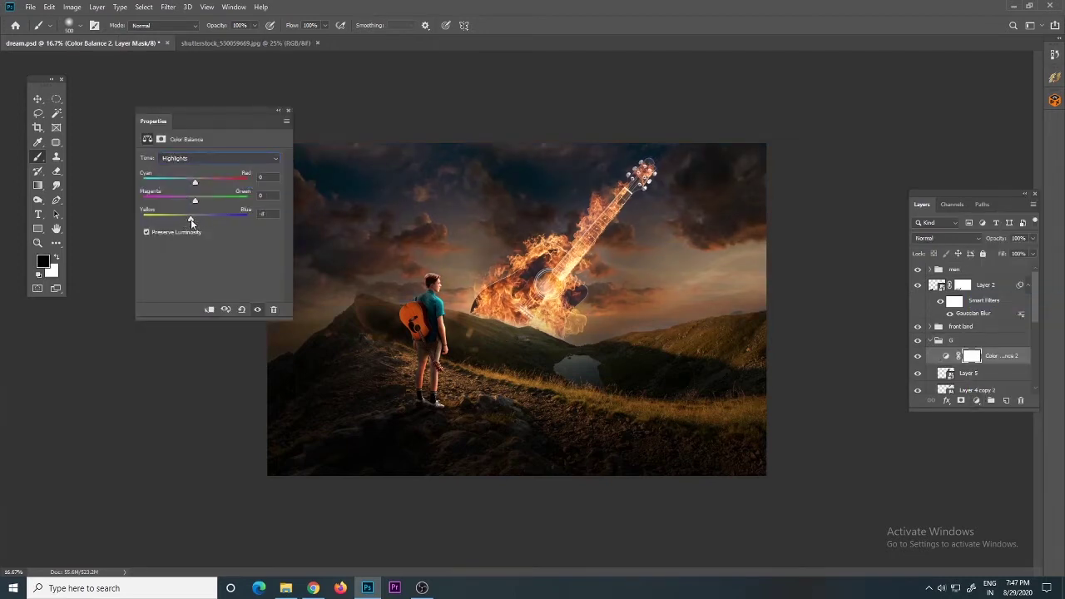
pyautogui.moveTo(198, 181); pyautogui.dragTo(204, 181)
# Invert the G Color Balance mask and paint the warm tint along the guitar.
pyautogui.hotkey('ctrl', '-')
pyautogui.hotkey('ctrl', 'i')
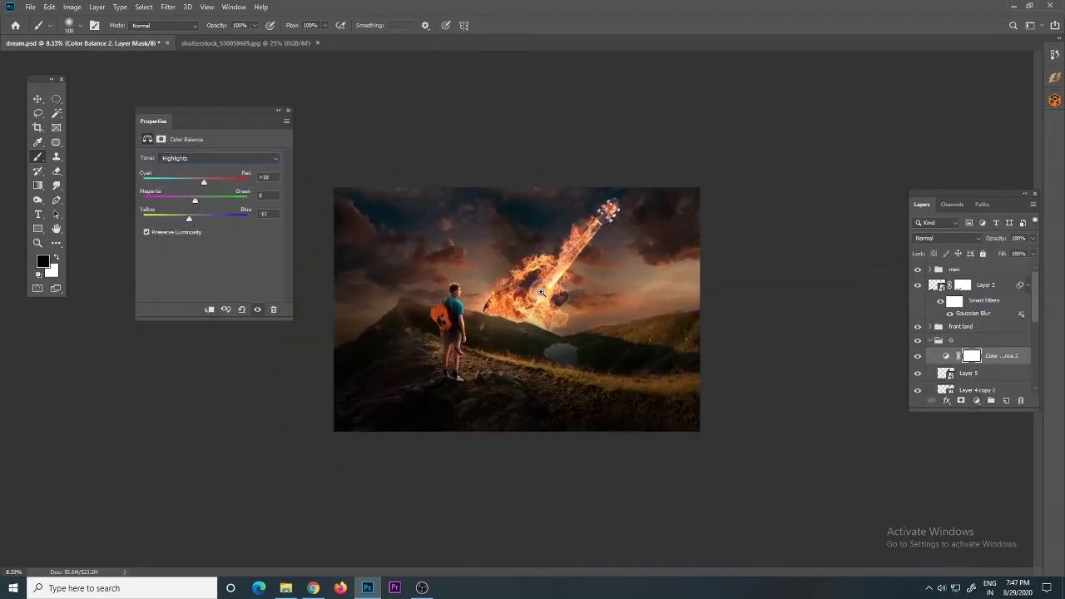
pyautogui.press('x')
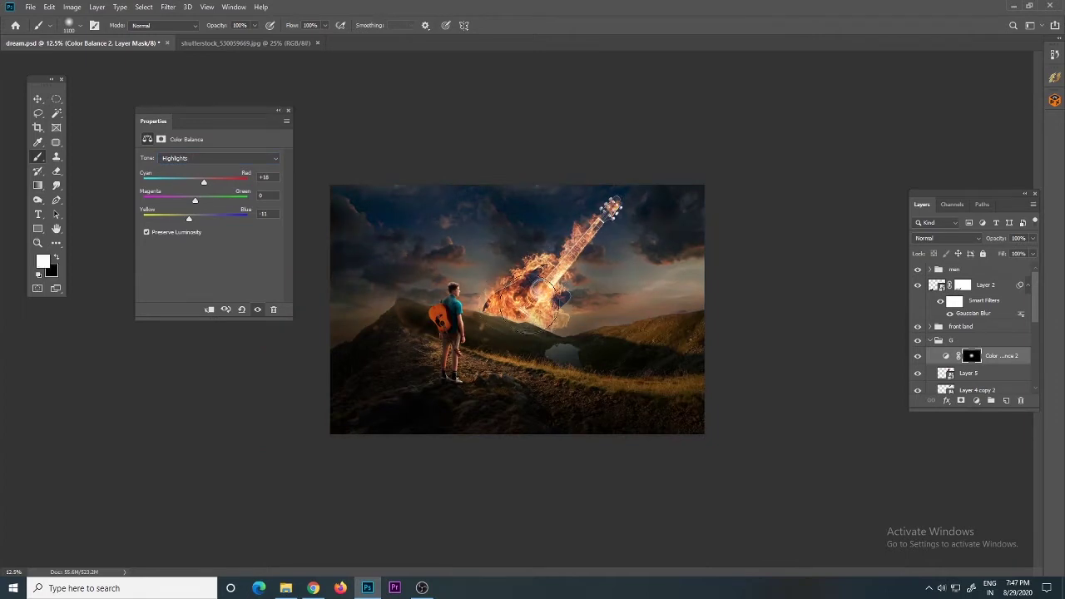
pyautogui.moveTo(532, 299); pyautogui.dragTo(606, 218)
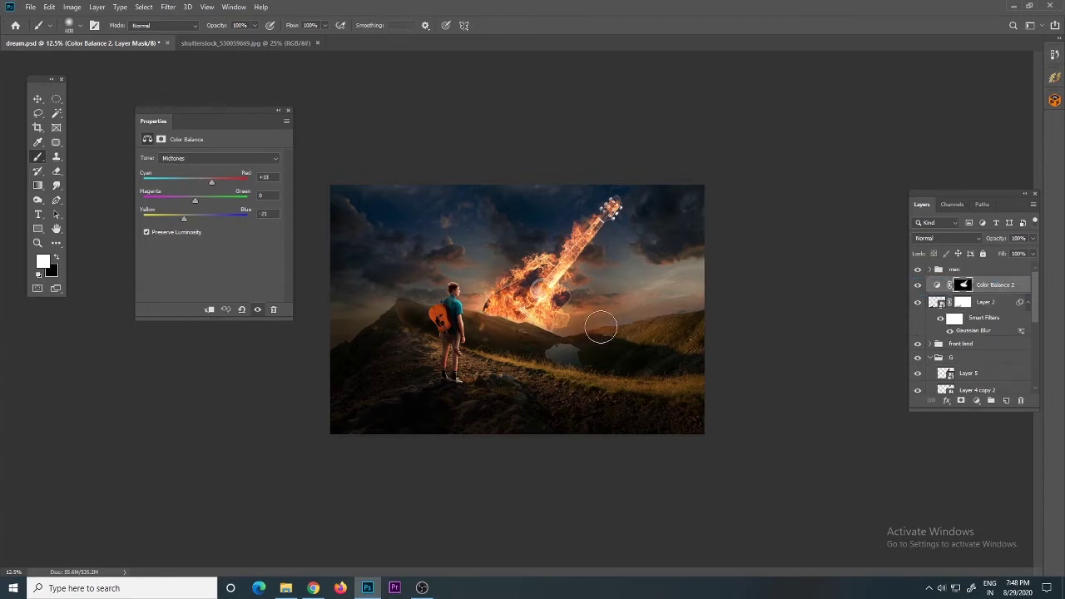
pyautogui.press('x')
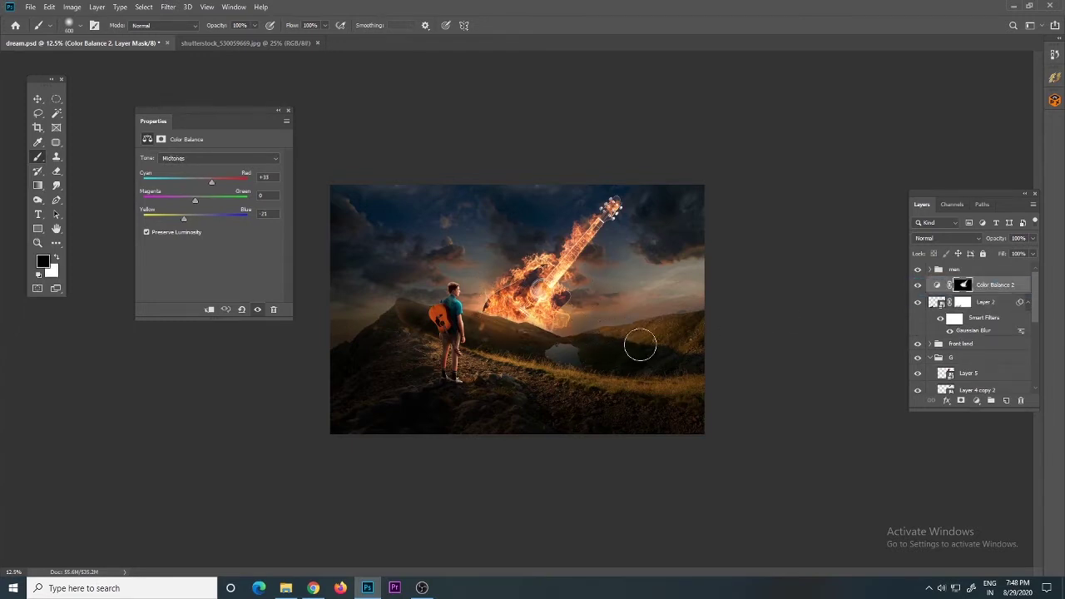
pyautogui.hotkey('ctrl', '+')
pyautogui.hotkey('ctrl', '-')
pyautogui.moveTo(250, 120); pyautogui.dragTo(208, 120)
pyautogui.click(246, 109)
# Add a black-red-yellow Gradient Map atop the boy's group with an inverted black mask.
pyautogui.click(930, 269)
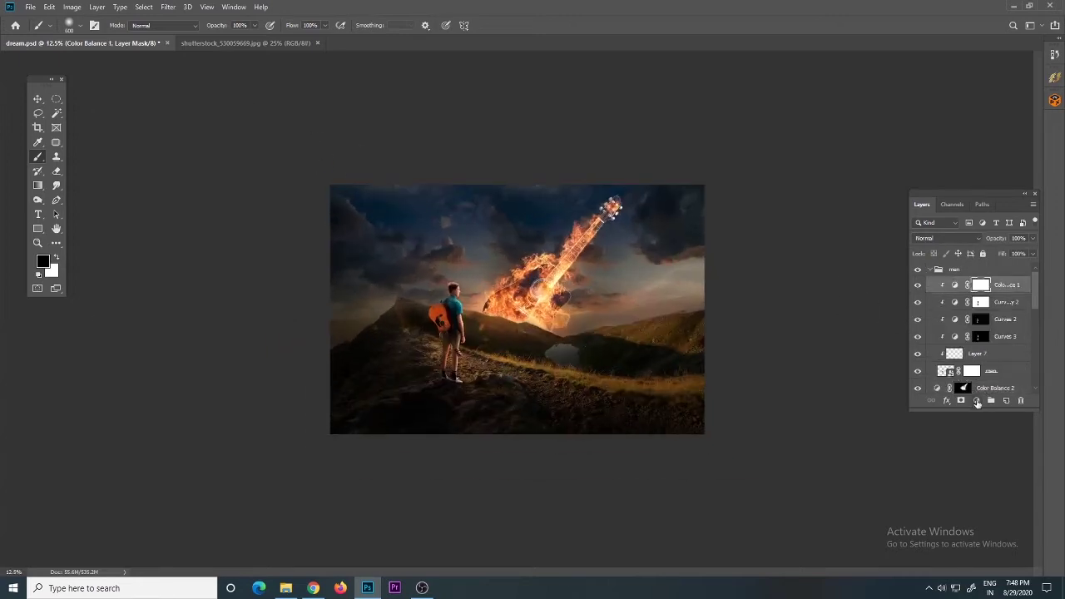
pyautogui.doubleClick(975, 380)
pyautogui.click(976, 400)
pyautogui.click(166, 148)
pyautogui.scroll(-3, 254, 241)
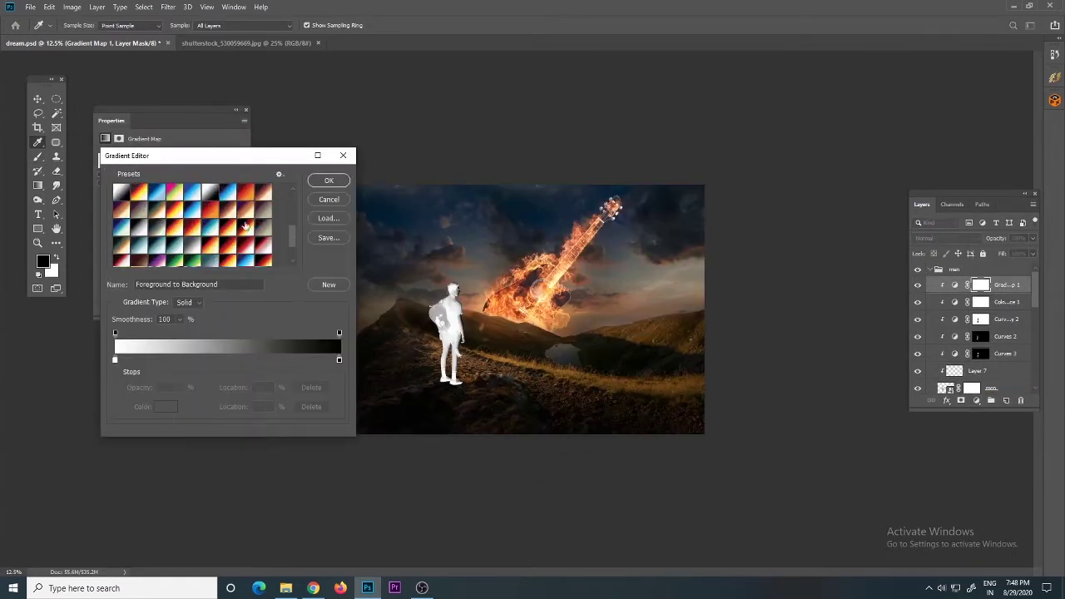
pyautogui.click(246, 223)
pyautogui.click(329, 180)
pyautogui.hotkey('ctrl', 'i')
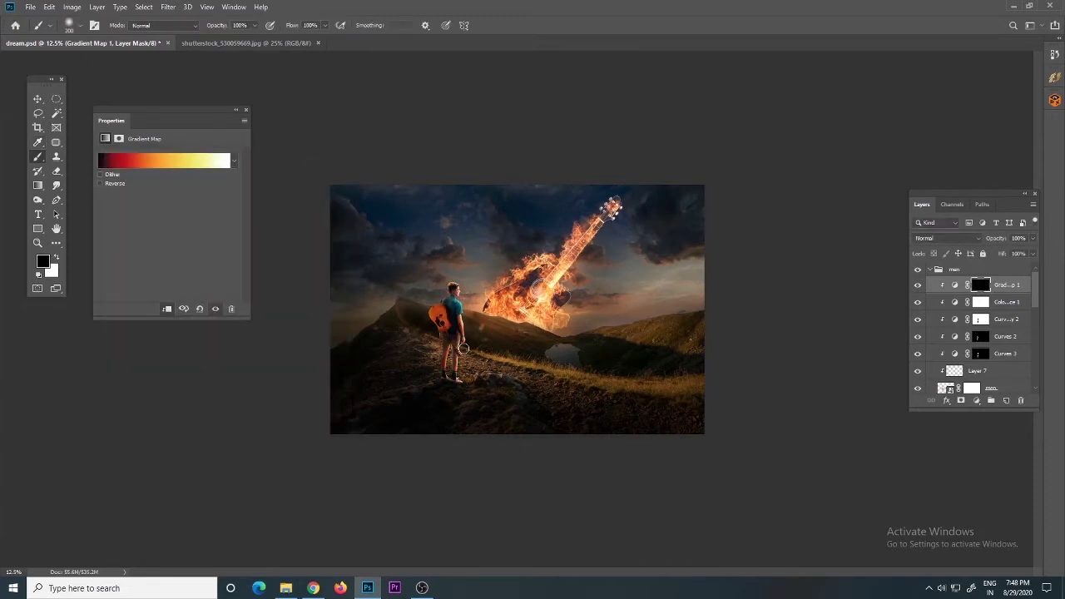
pyautogui.click(246, 110)
pyautogui.hotkey('ctrl', '+')
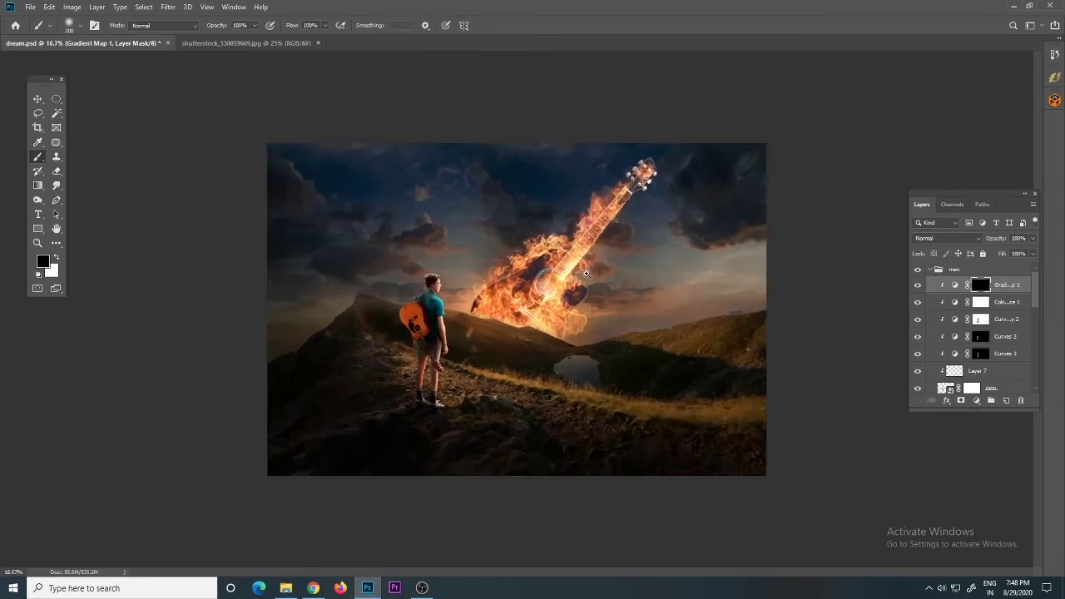
pyautogui.click(930, 268)
# Add a Color Balance above bg, shadows toward blue and highlights toward yellow at -36.
pyautogui.click(957, 368)
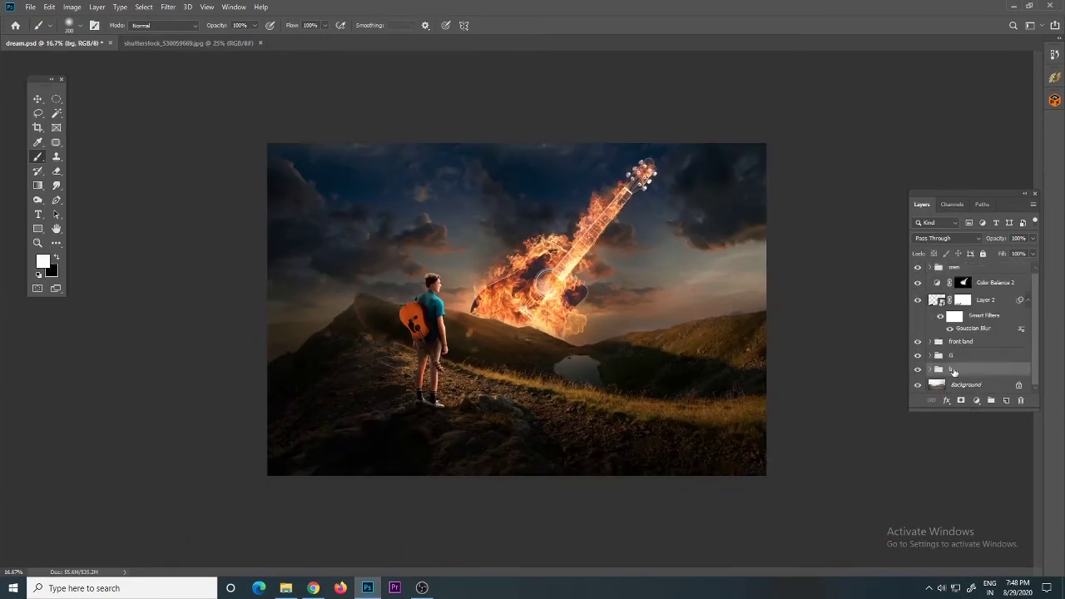
pyautogui.click(976, 401)
pyautogui.click(998, 303)
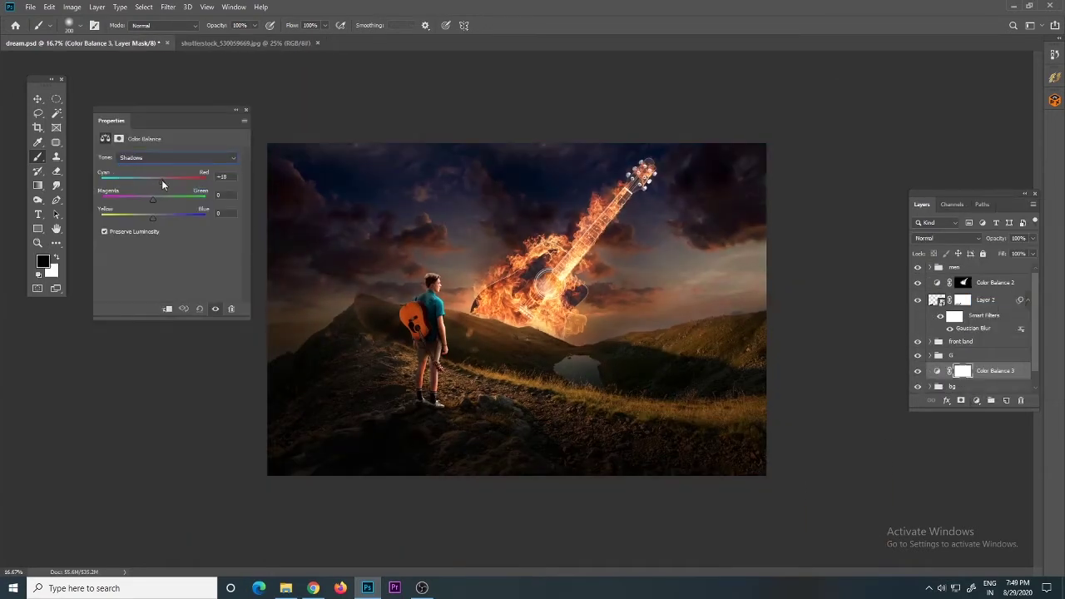
pyautogui.moveTo(162, 180); pyautogui.dragTo(162, 218)
pyautogui.click(171, 157)
pyautogui.click(152, 177)
pyautogui.click(157, 157)
pyautogui.click(156, 187)
pyautogui.moveTo(153, 217)
pyautogui.mouseDown()
pyautogui.moveTo(135, 218)
pyautogui.moveTo(146, 222)
pyautogui.mouseUp()
pyautogui.click(160, 159)
pyautogui.click(159, 169)
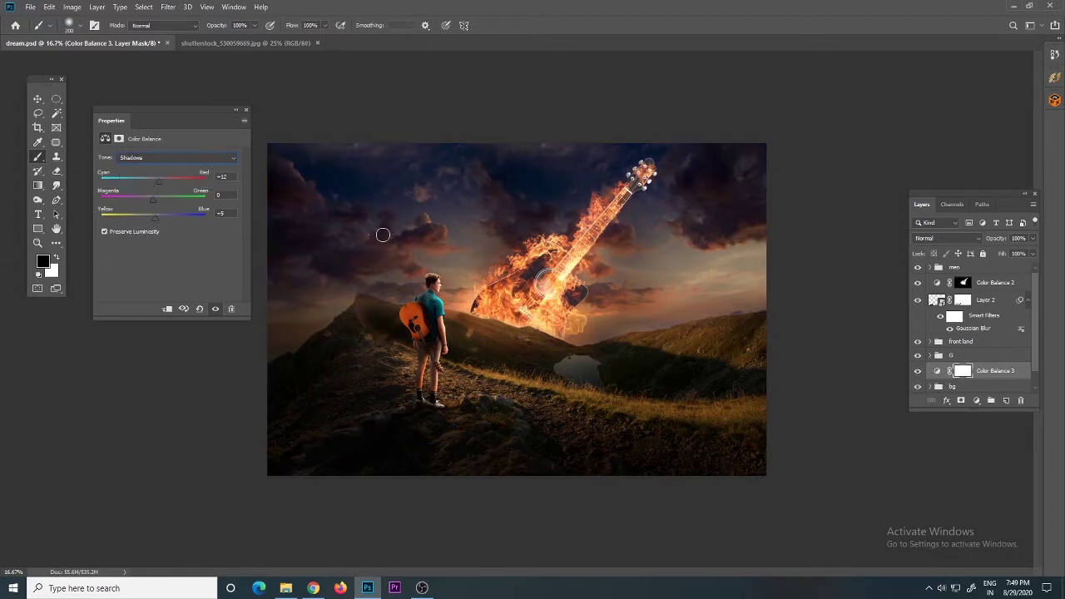
pyautogui.click(246, 109)
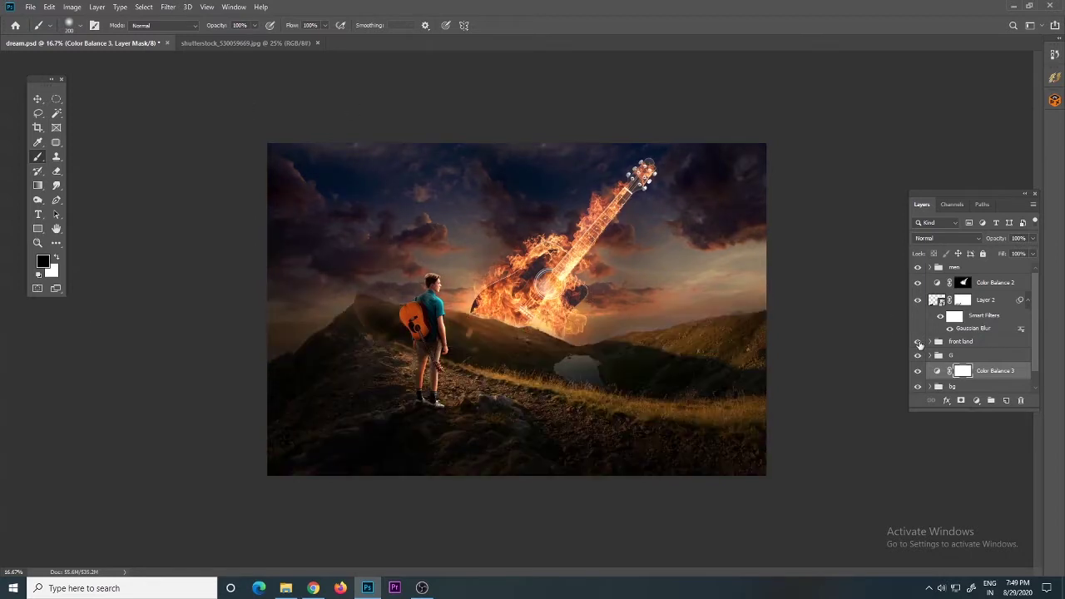
# Add a Color Balance above front land with Shadows Red +17 and Highlights Yellow -33.
pyautogui.click(975, 400)
pyautogui.click(986, 308)
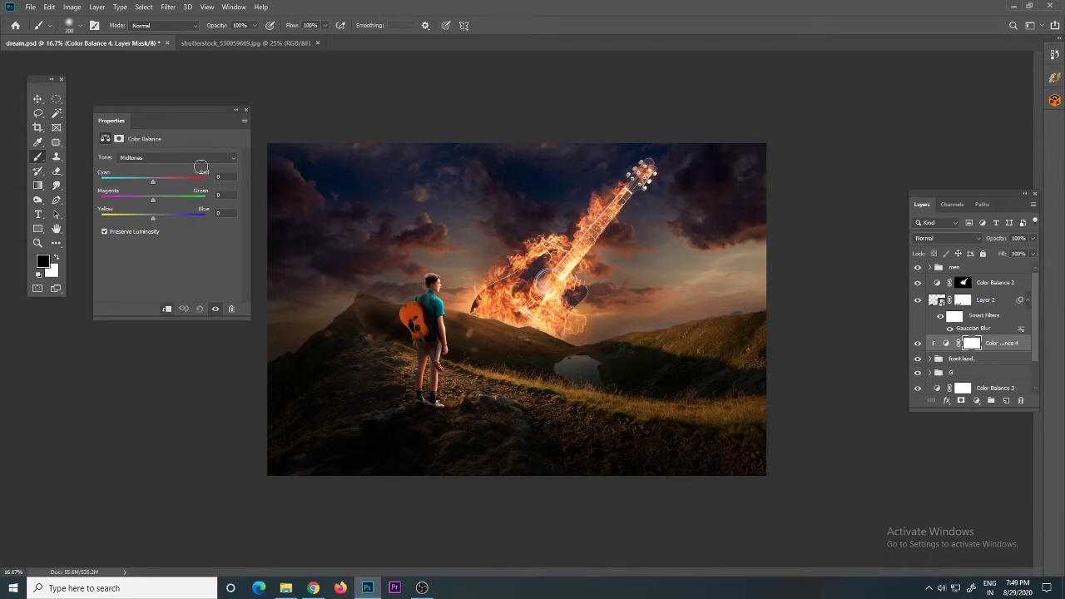
pyautogui.moveTo(161, 181)
pyautogui.mouseDown()
pyautogui.moveTo(143, 183)
pyautogui.moveTo(161, 179)
pyautogui.mouseUp()
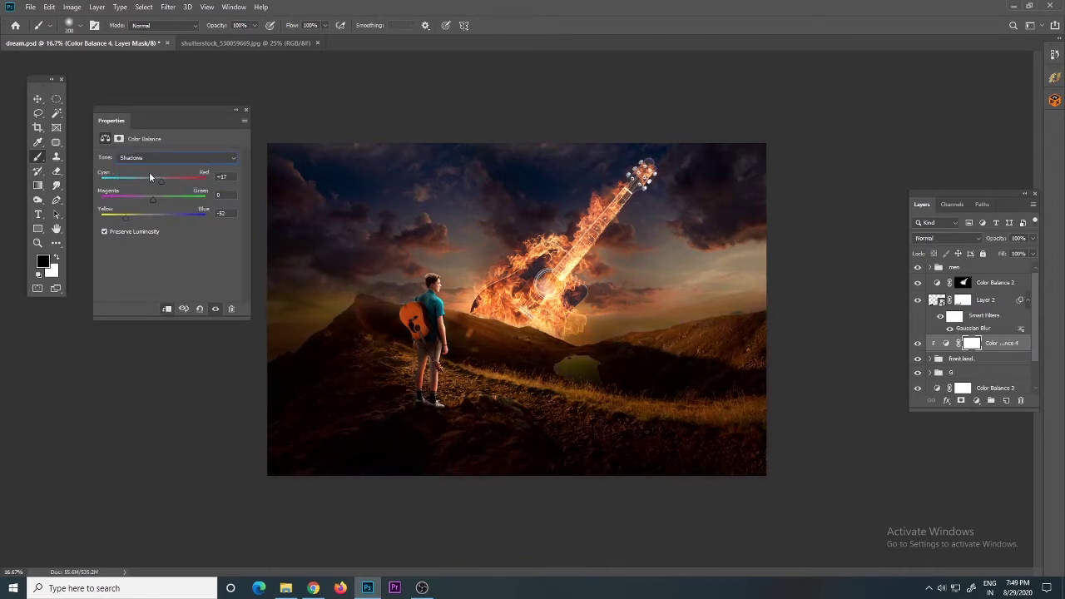
pyautogui.click(167, 157)
pyautogui.click(155, 179)
pyautogui.moveTo(152, 215); pyautogui.dragTo(136, 218)
# Invert its mask and paint the warming onto the left and right hillsides.
pyautogui.hotkey('ctrl', 'i')
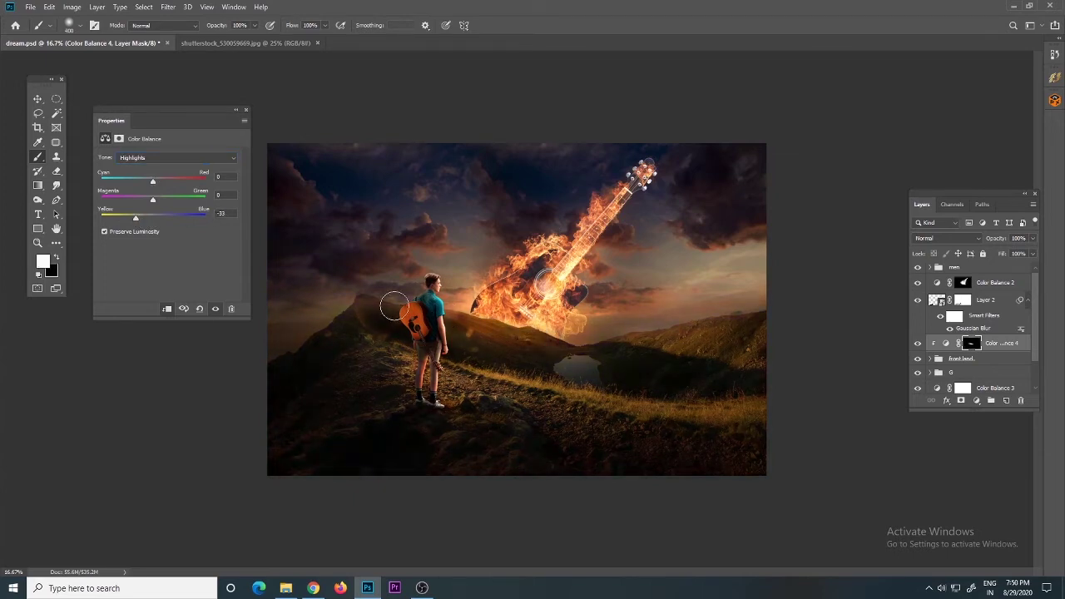
pyautogui.moveTo(392, 302); pyautogui.dragTo(622, 349)
pyautogui.press(']')
pyautogui.press(']')
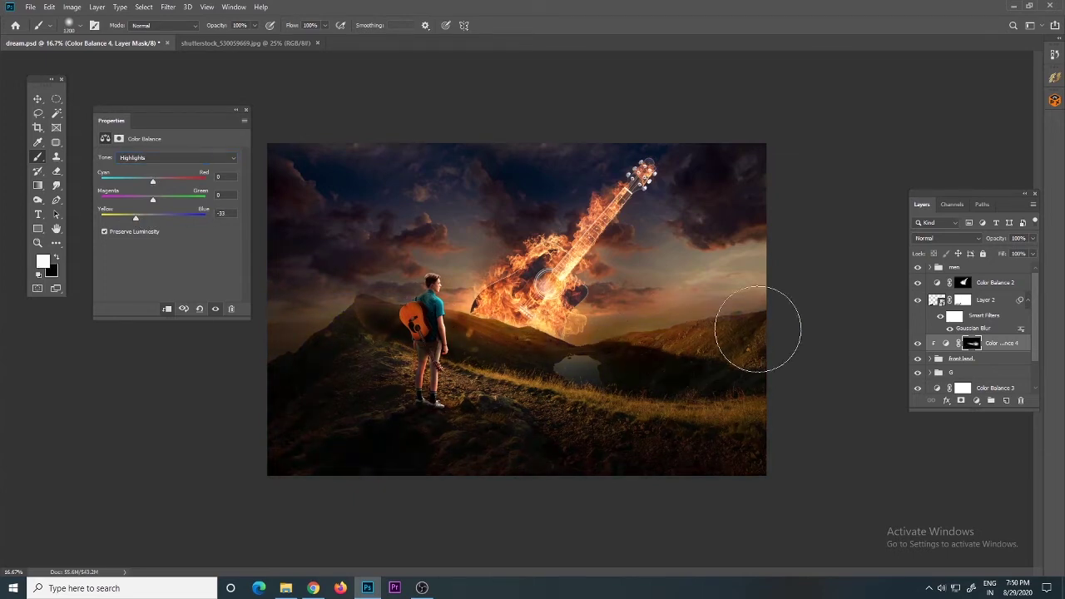
pyautogui.moveTo(756, 325); pyautogui.dragTo(576, 392)
pyautogui.press(']')
pyautogui.press(']')
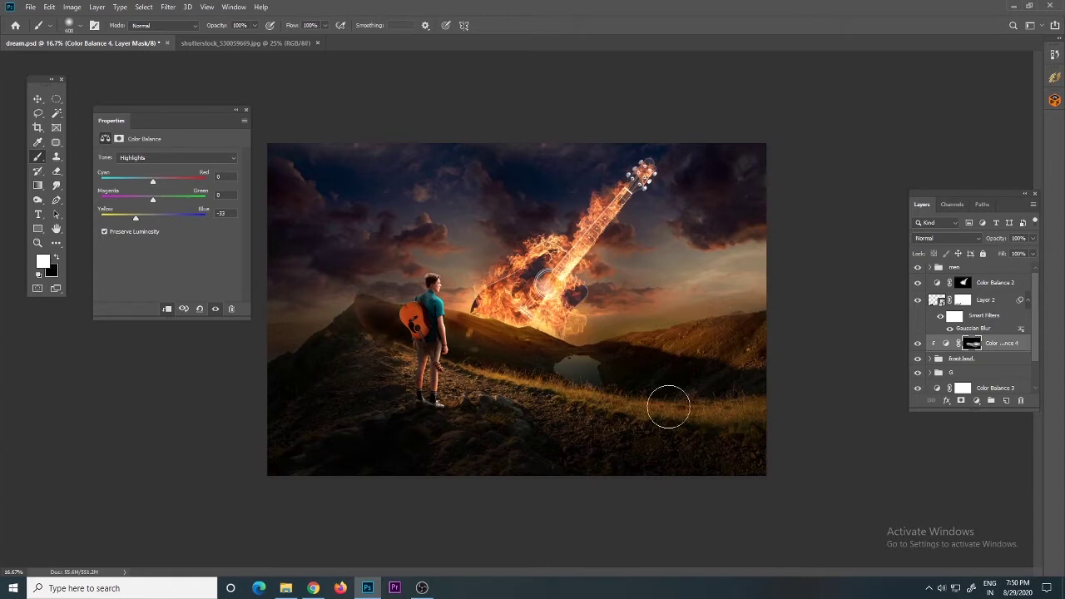
# Remove the warming around the lake, then restore it over part of the lake.
pyautogui.press('x')
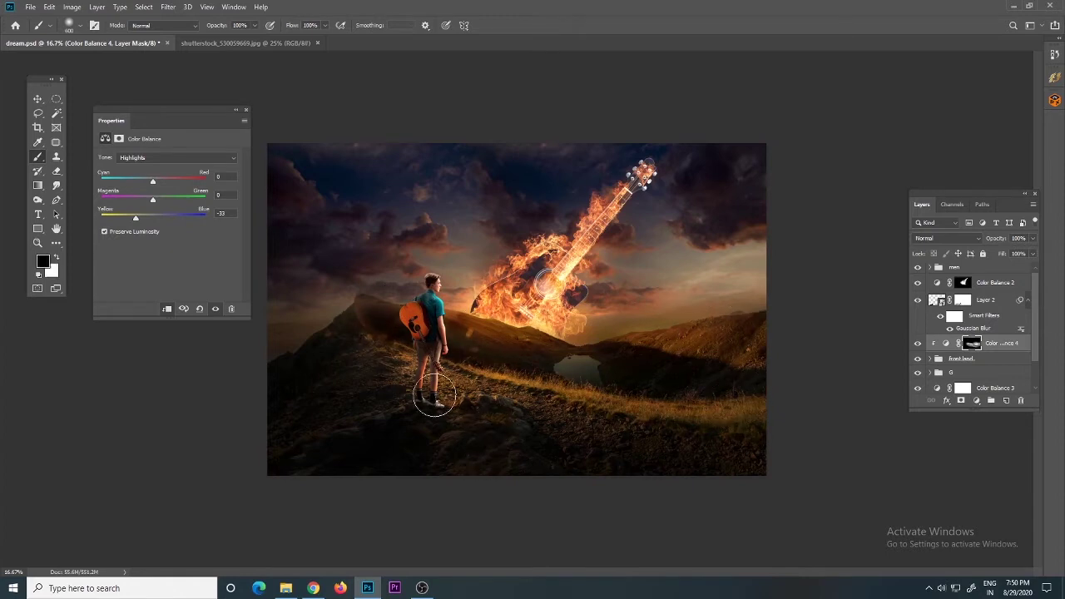
pyautogui.moveTo(546, 357); pyautogui.dragTo(574, 377)
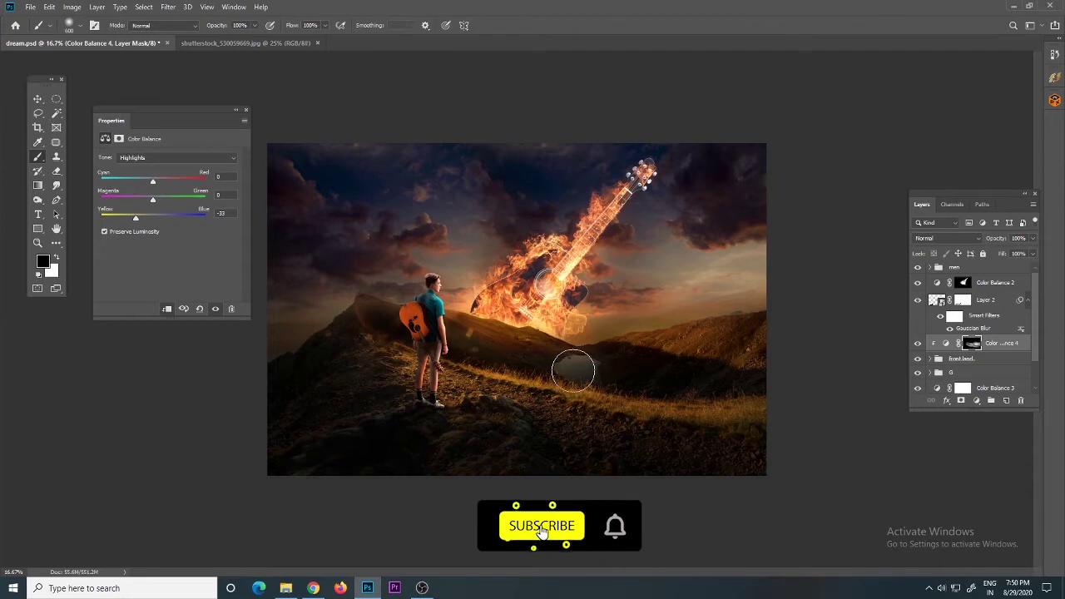
pyautogui.press('[')
pyautogui.press('[')
pyautogui.press('[')
pyautogui.press('x')
pyautogui.click(566, 370)
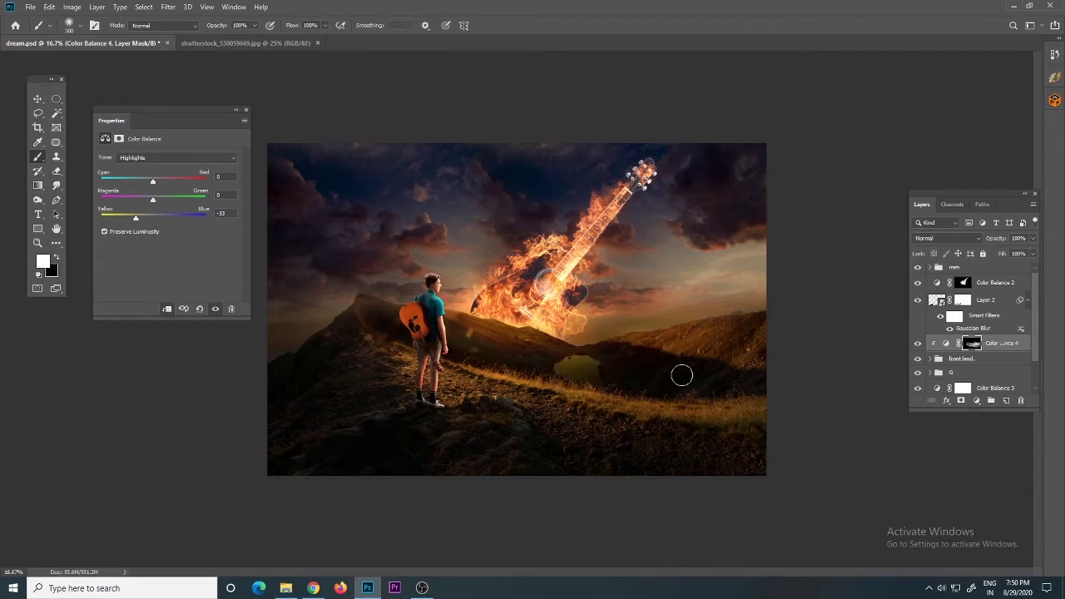
pyautogui.click(38, 98)
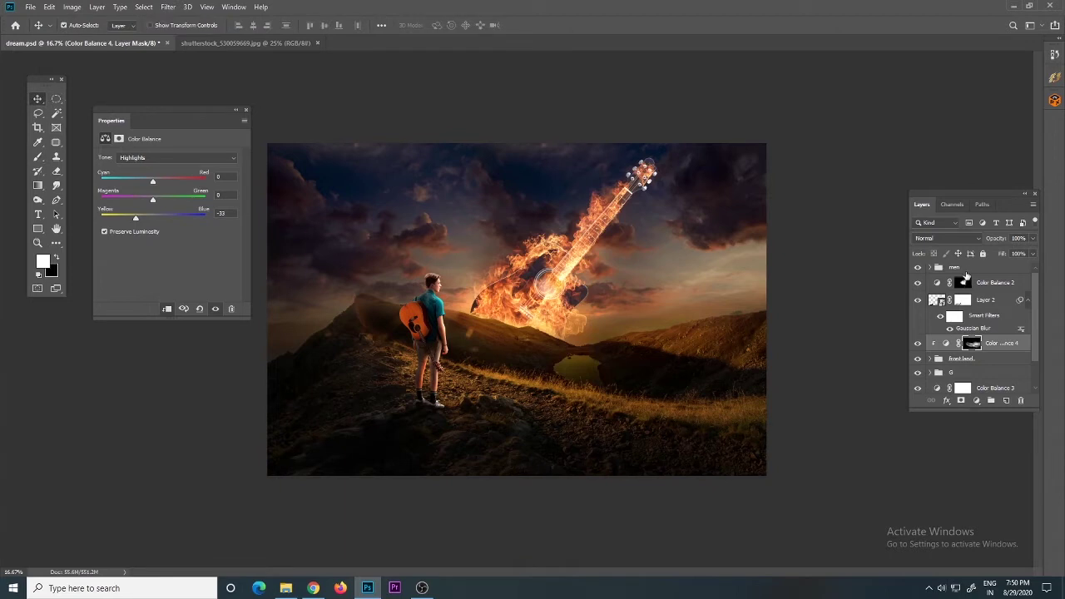
# Add a Color Balance layer inside the men group with Shadows Cyan-Red +5, Yellow-Blue -2.
pyautogui.click(929, 267)
pyautogui.click(998, 284)
pyautogui.click(977, 400)
pyautogui.click(999, 301)
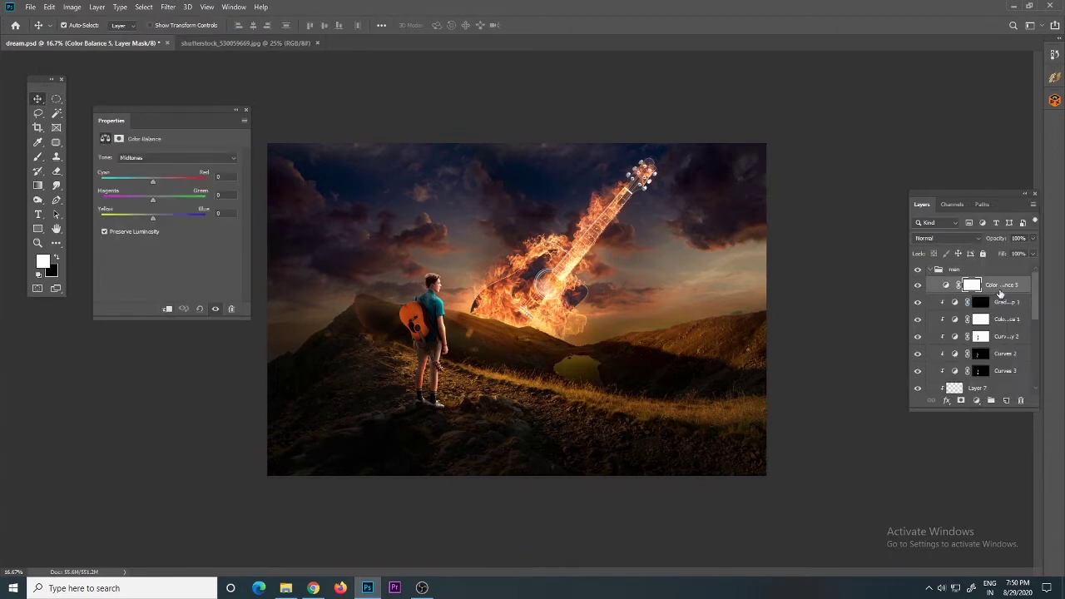
pyautogui.click(167, 158)
pyautogui.click(153, 181)
pyautogui.moveTo(153, 215)
pyautogui.mouseDown()
pyautogui.moveTo(165, 215)
pyautogui.moveTo(151, 215)
pyautogui.mouseUp()
# Review the Curves 2 and Curves 3 adjustments, then save the document.
pyautogui.click(916, 336)
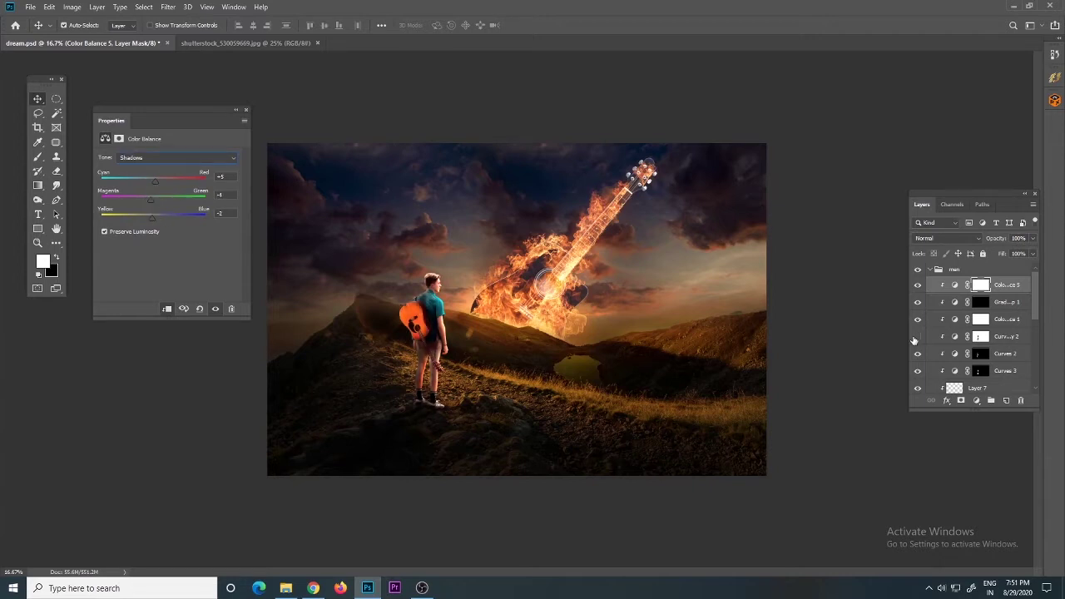
pyautogui.click(917, 353)
pyautogui.click(917, 354)
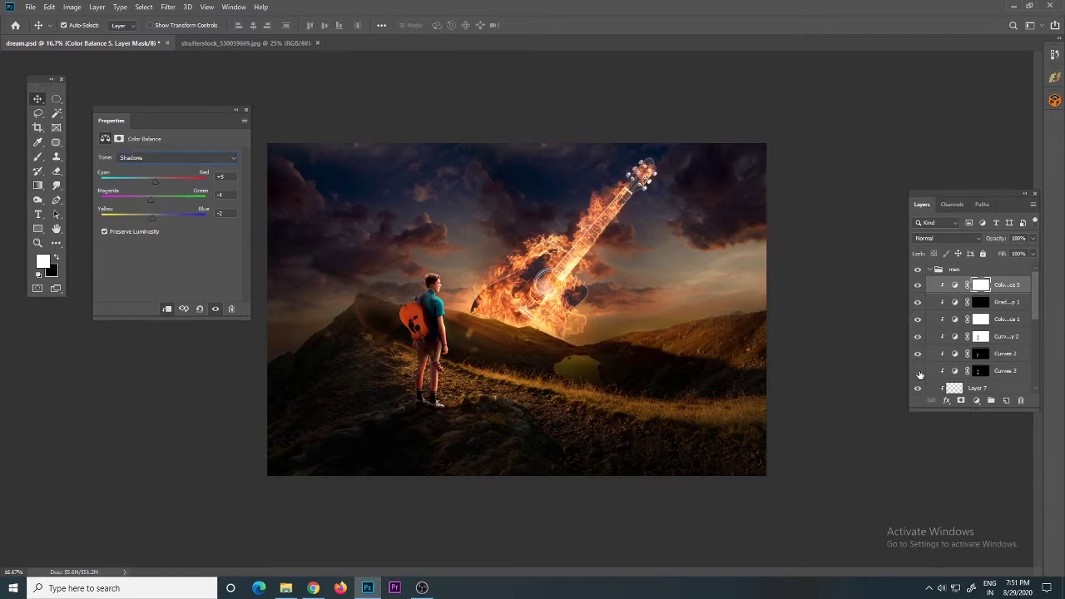
pyautogui.click(1005, 370)
pyautogui.click(246, 110)
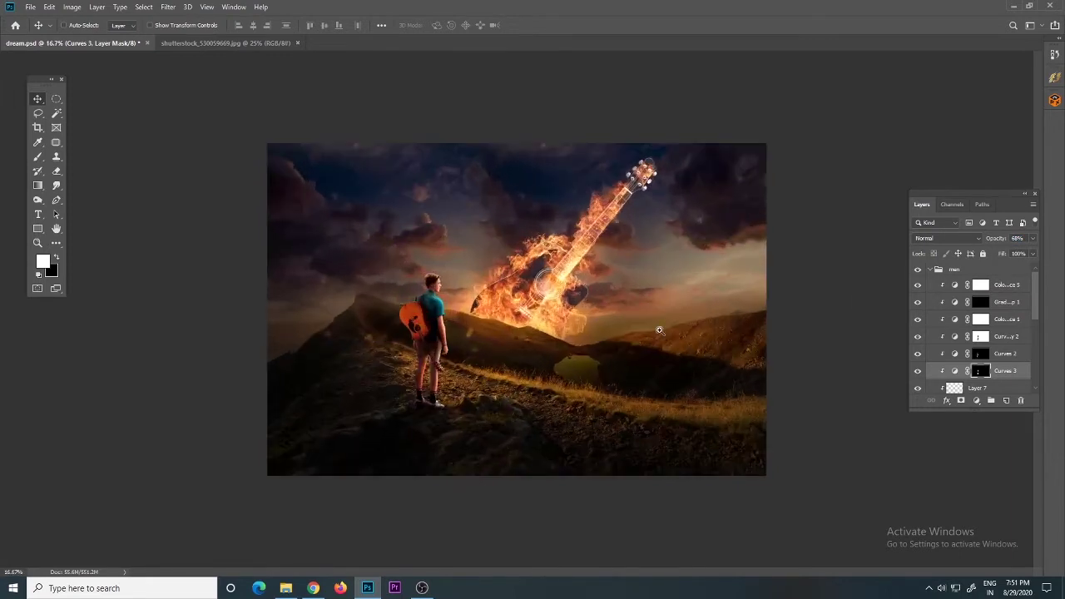
pyautogui.hotkey('ctrl', 's')
# Stamp a merged copy of guitar group G, flip it vertically, and scale it down over the lake.
pyautogui.click(967, 350)
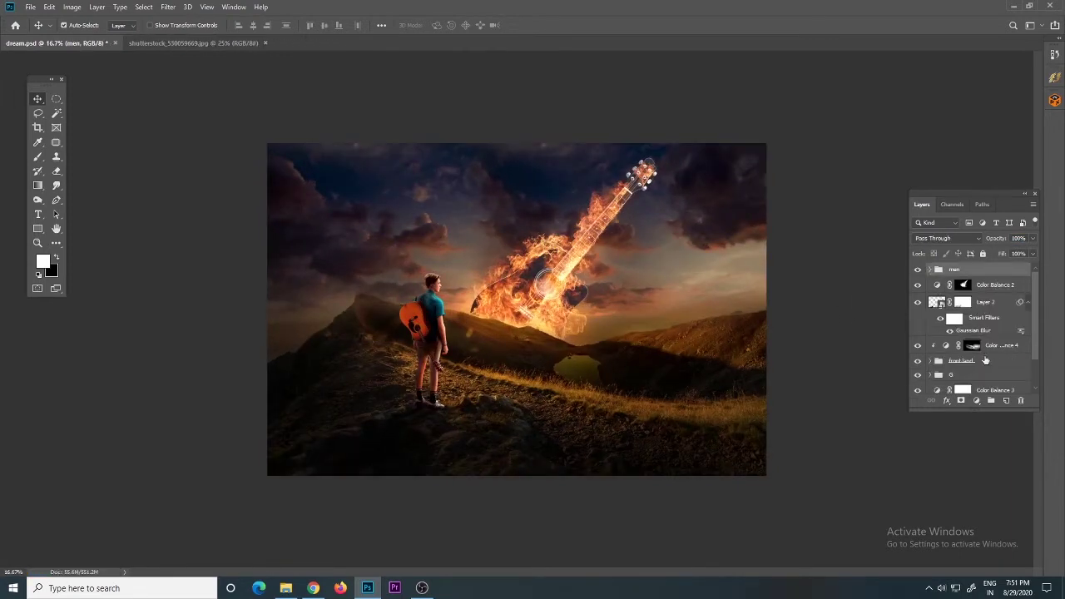
pyautogui.hotkey('ctrl', 'alt', 'e')
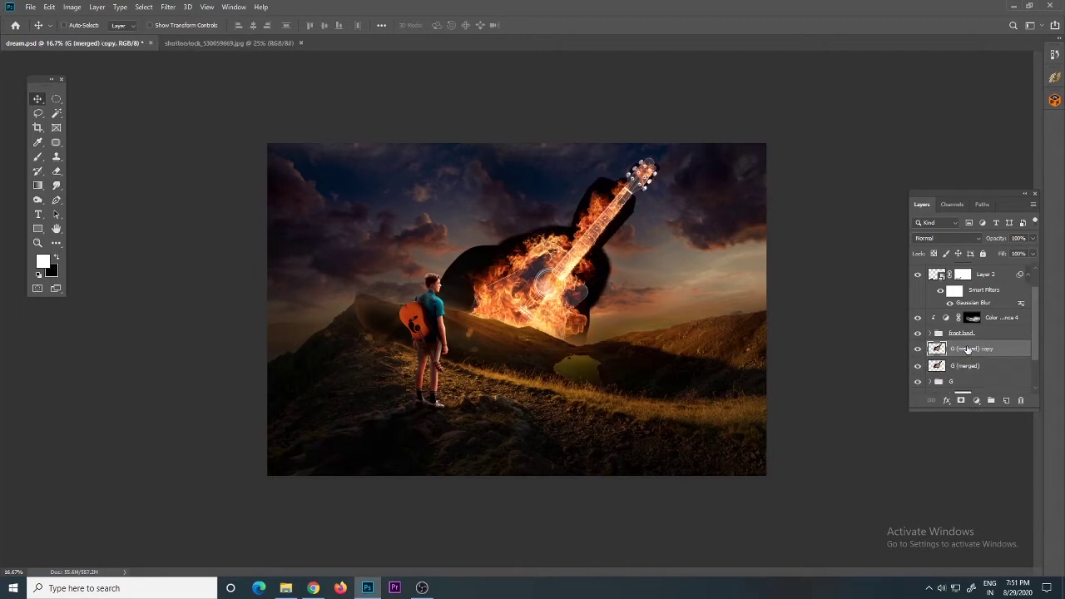
pyautogui.moveTo(966, 350); pyautogui.dragTo(965, 313)
pyautogui.hotkey('ctrl', 't')
pyautogui.rightClick(557, 315)
pyautogui.click(592, 459)
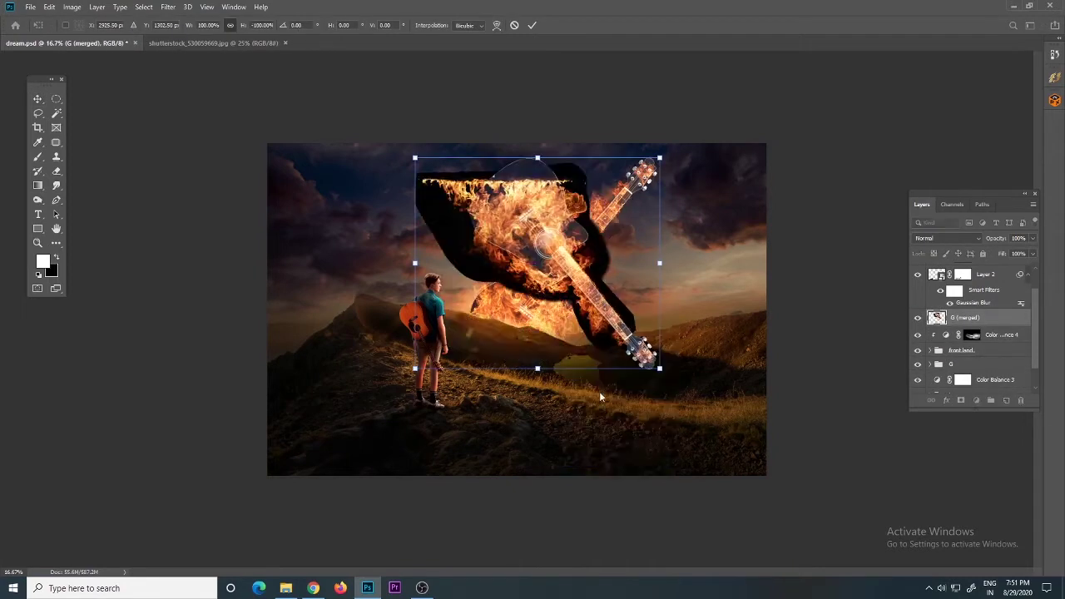
pyautogui.moveTo(604, 303); pyautogui.dragTo(614, 412)
pyautogui.moveTo(671, 271); pyautogui.dragTo(642, 310)
pyautogui.press('Return')
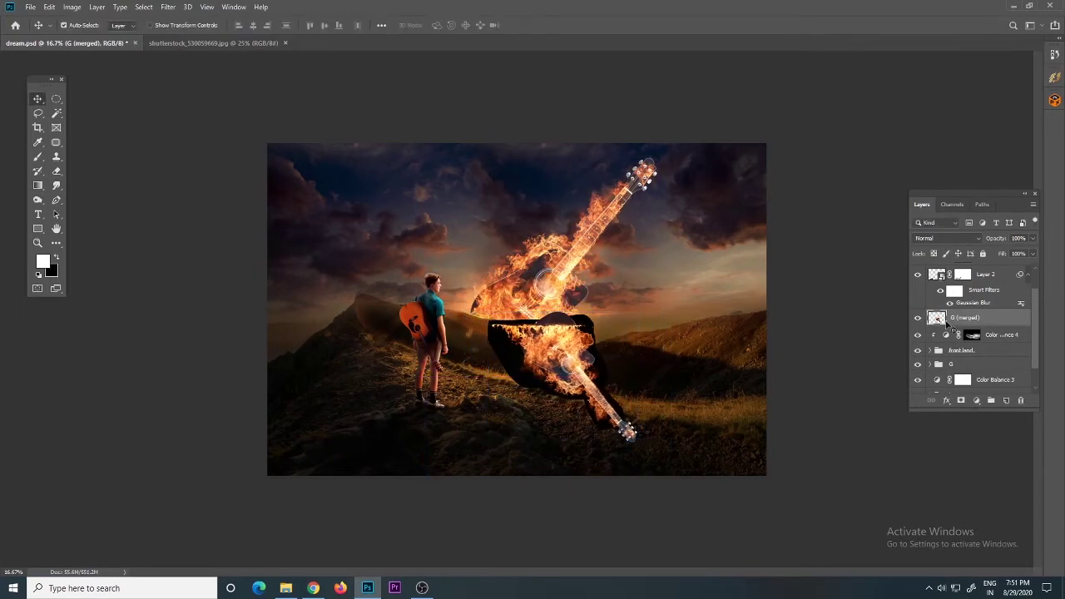
# Give the flipped copy an inverted mask painted white over the lake, at 50% opacity.
pyautogui.click(961, 401)
pyautogui.hotkey('ctrl', 'i')
pyautogui.press('b')
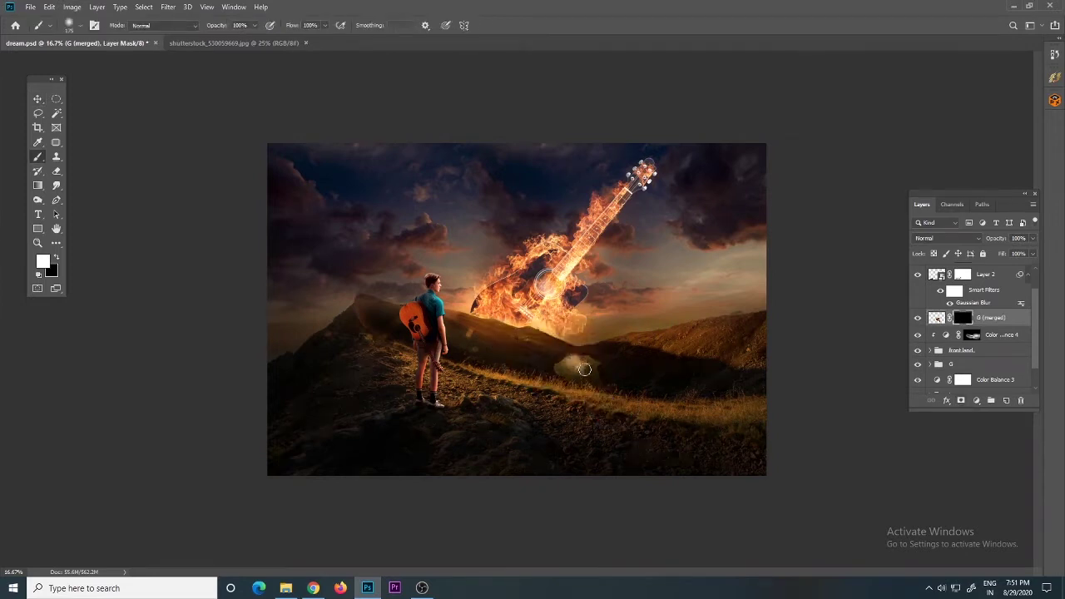
pyautogui.press('x')
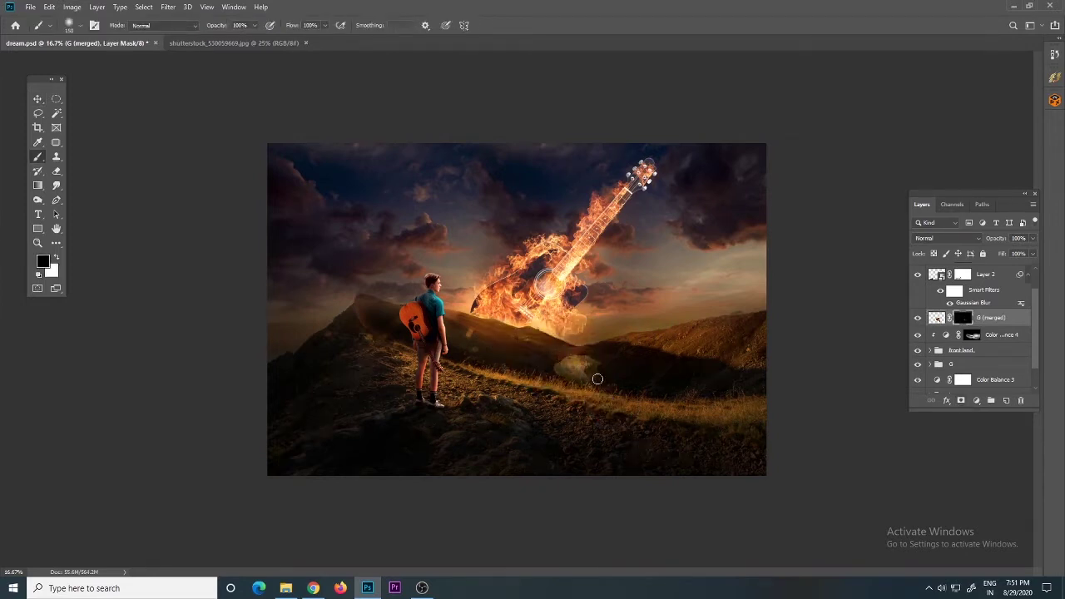
pyautogui.press('x')
pyautogui.moveTo(576, 363); pyautogui.dragTo(591, 365)
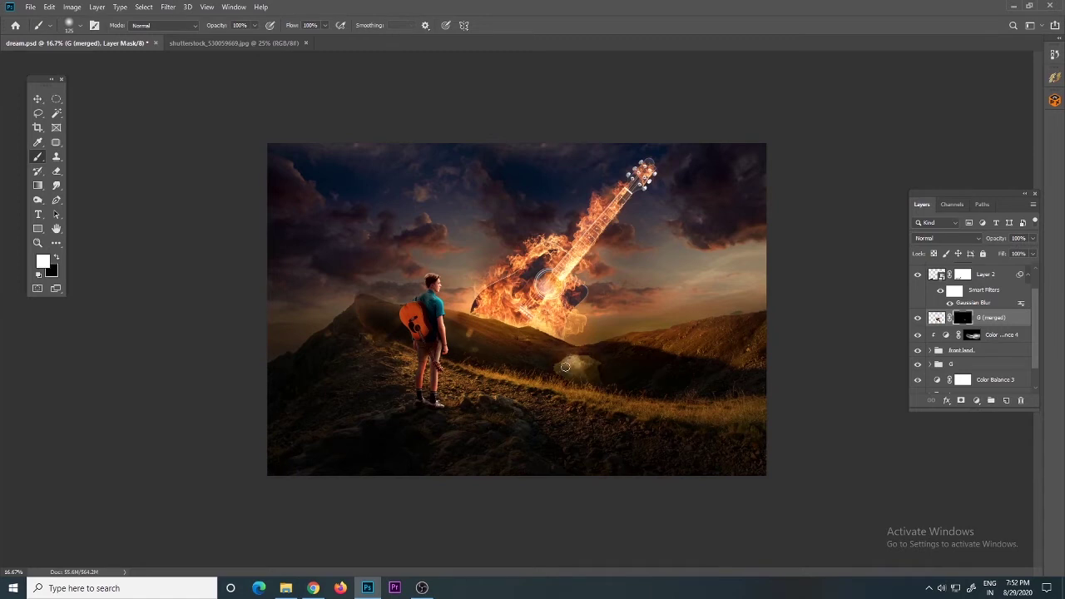
pyautogui.press('x')
pyautogui.press('x')
pyautogui.press('x')
pyautogui.moveTo(998, 239); pyautogui.dragTo(979, 240)
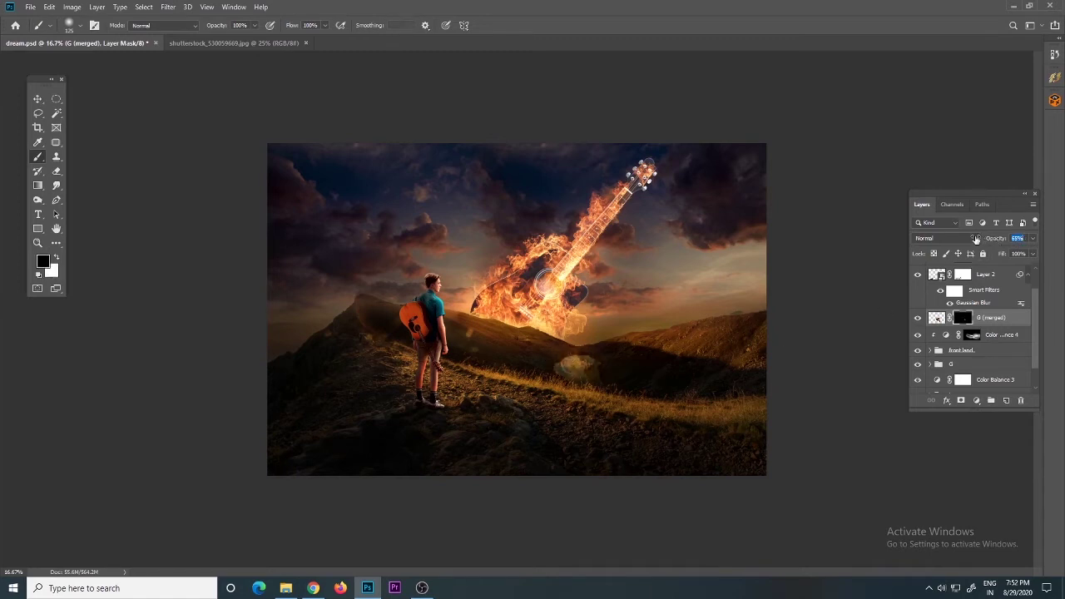
pyautogui.write('50')
# Save dream.psd and zoom out to review the whole composite.
pyautogui.hotkey('ctrl', '-')
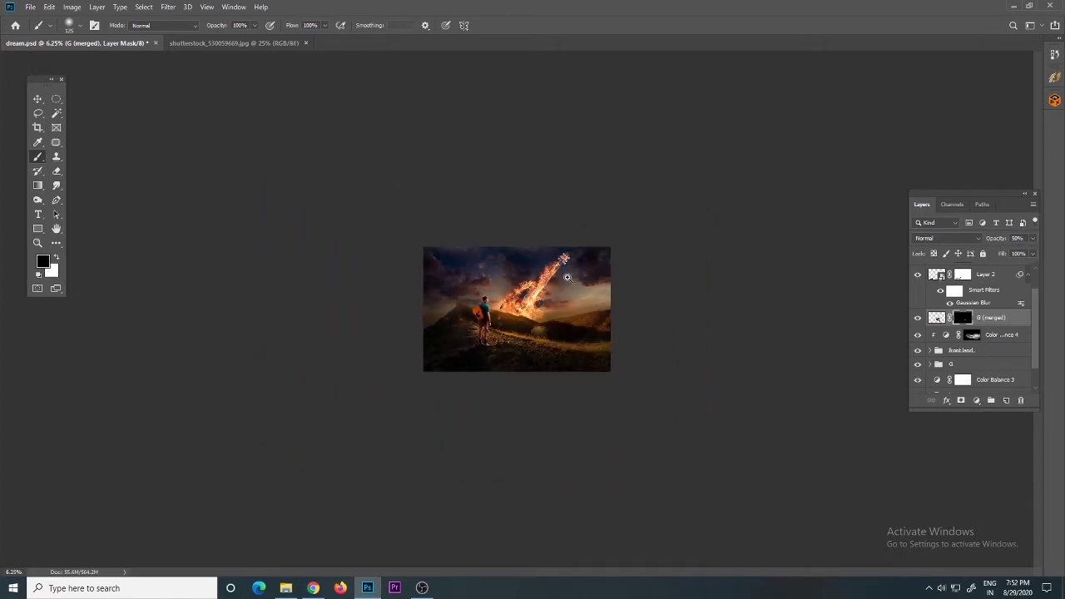
pyautogui.hotkey('ctrl', 's')
pyautogui.scroll(2, 969, 316)
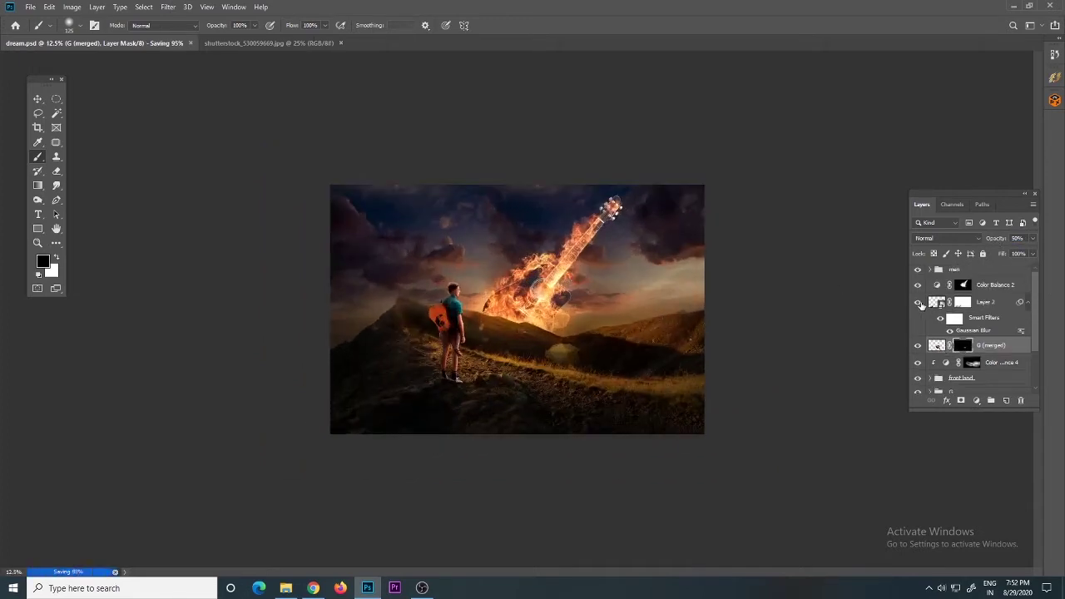
pyautogui.click(970, 270)
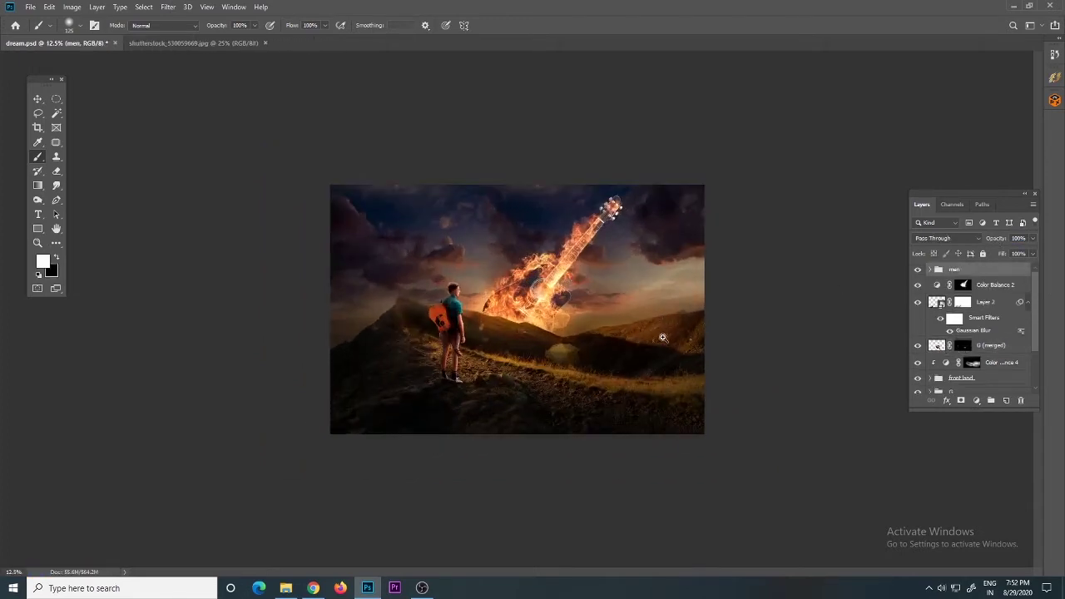
pyautogui.hotkey('ctrl', '+')
pyautogui.hotkey('ctrl', '+')
pyautogui.hotkey('ctrl', '-')
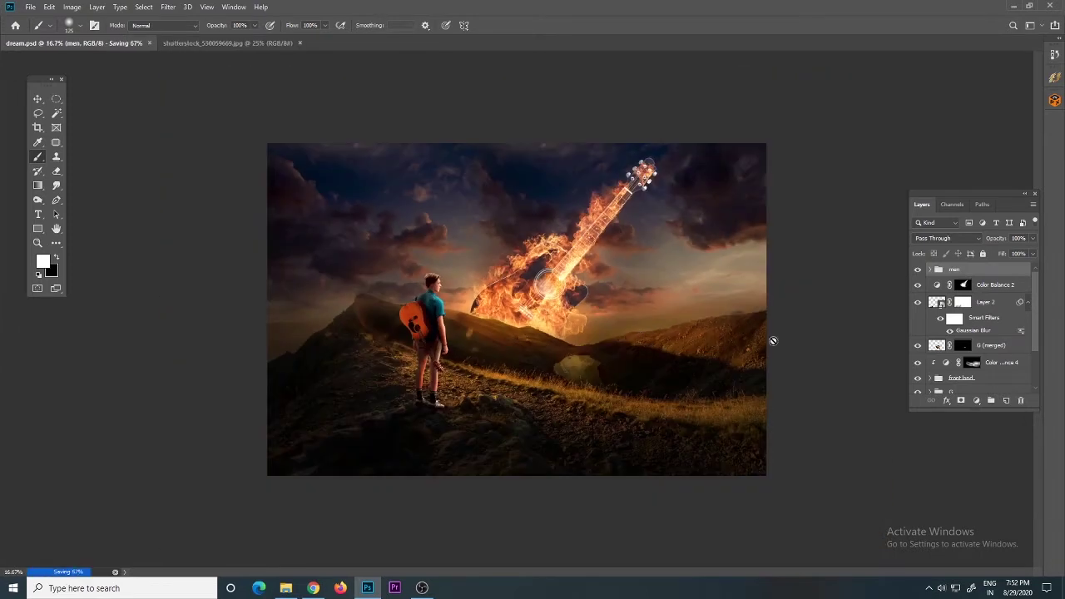
pyautogui.scroll(-2, 965, 349)
pyautogui.scroll(-2, 957, 366)
# Add an empty Layer 10 in the bg group, then delete it again.
pyautogui.click(1003, 364)
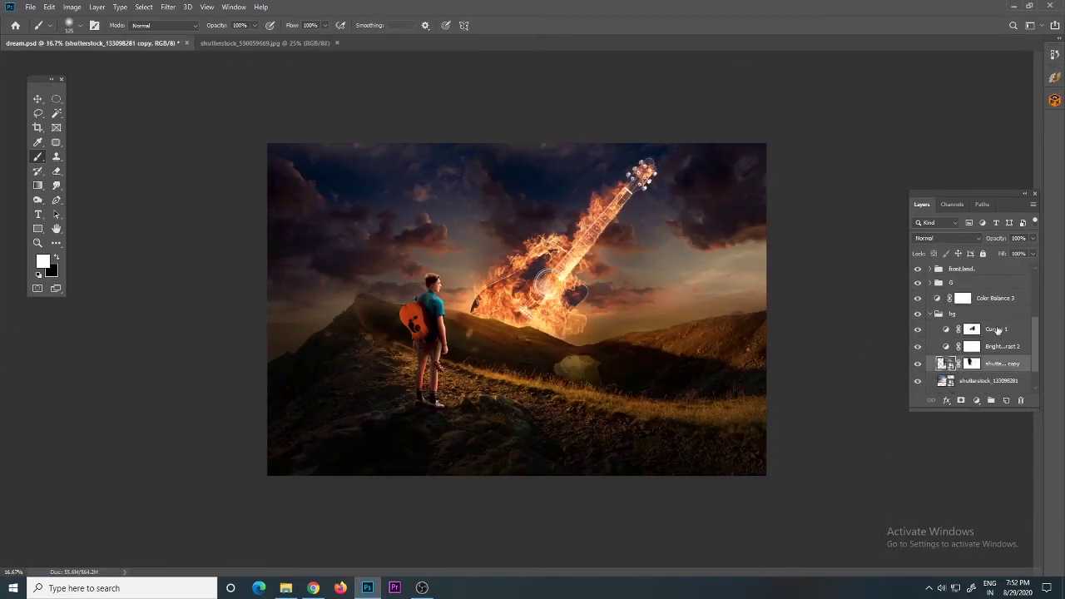
pyautogui.click(998, 330)
pyautogui.hotkey('ctrl', 'shift', 'alt', 'n')
pyautogui.press('F5')
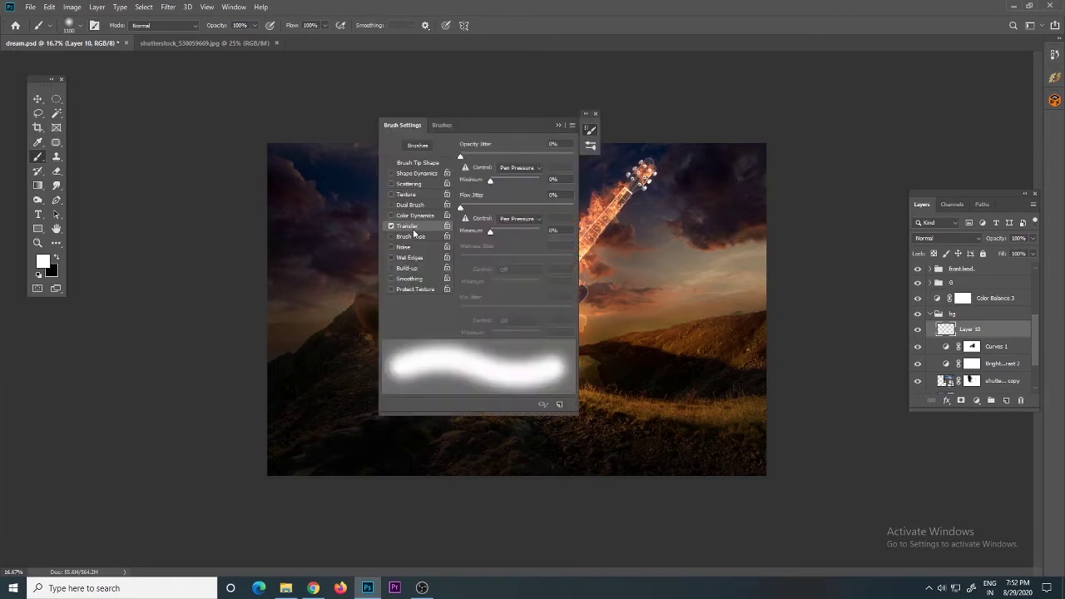
pyautogui.press('F5')
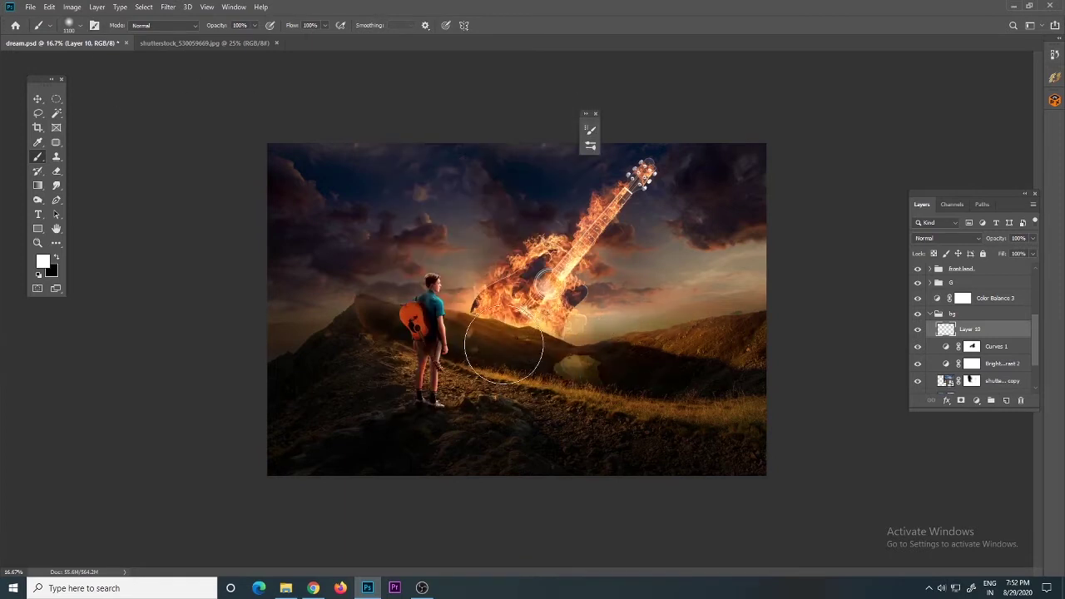
pyautogui.press('Delete')
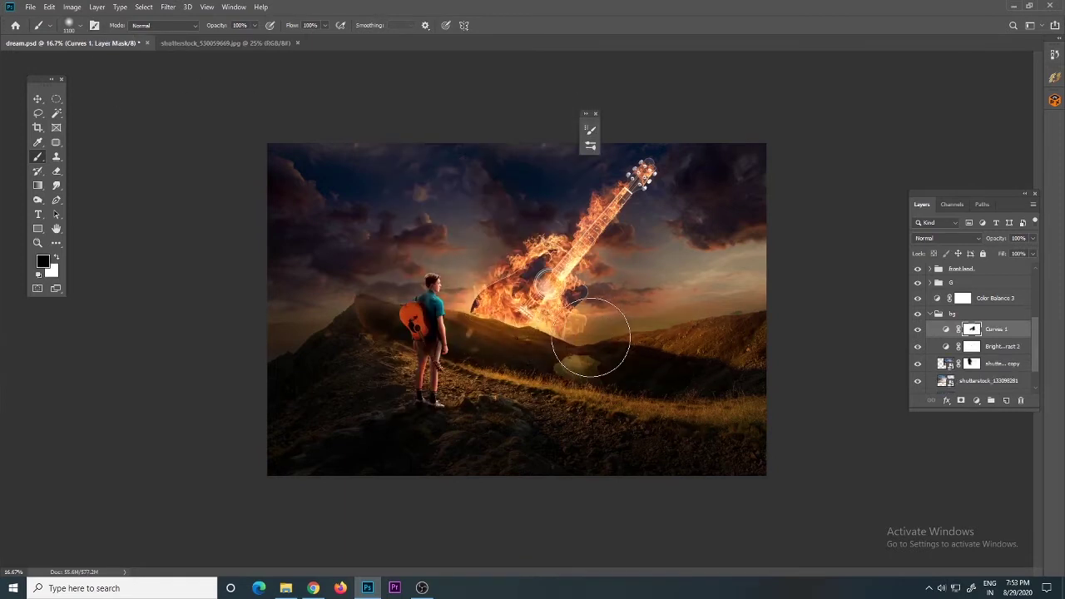
pyautogui.scroll(3, 982, 331)
# Group all layers above Background into Group 1 and stamp a merged copy above it.
pyautogui.hotkey('ctrl', 'alt', 'a')
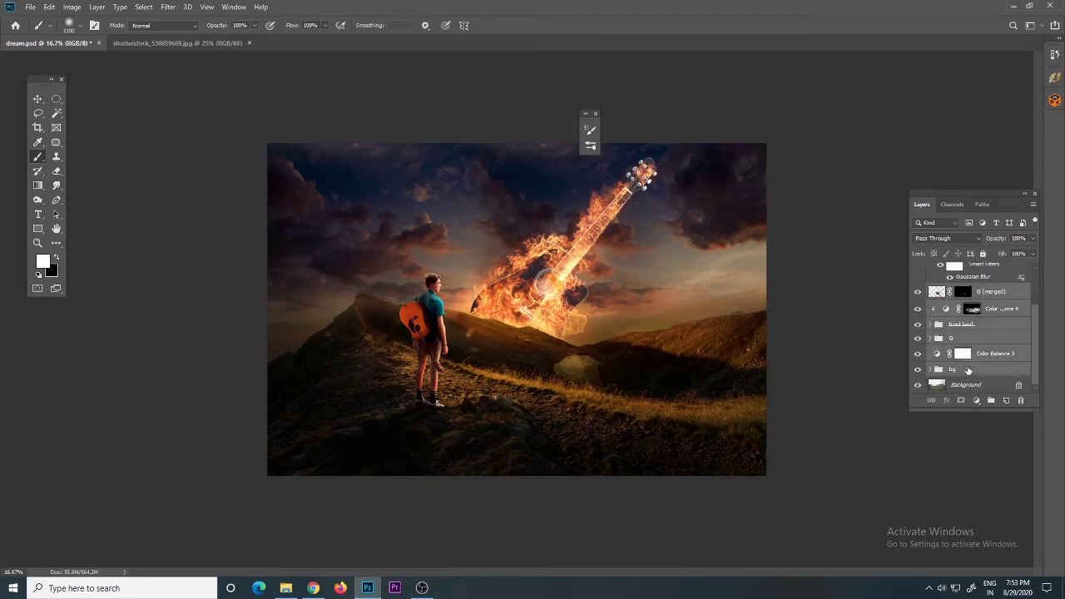
pyautogui.hotkey('ctrl', 'g')
pyautogui.moveTo(594, 125); pyautogui.dragTo(859, 123)
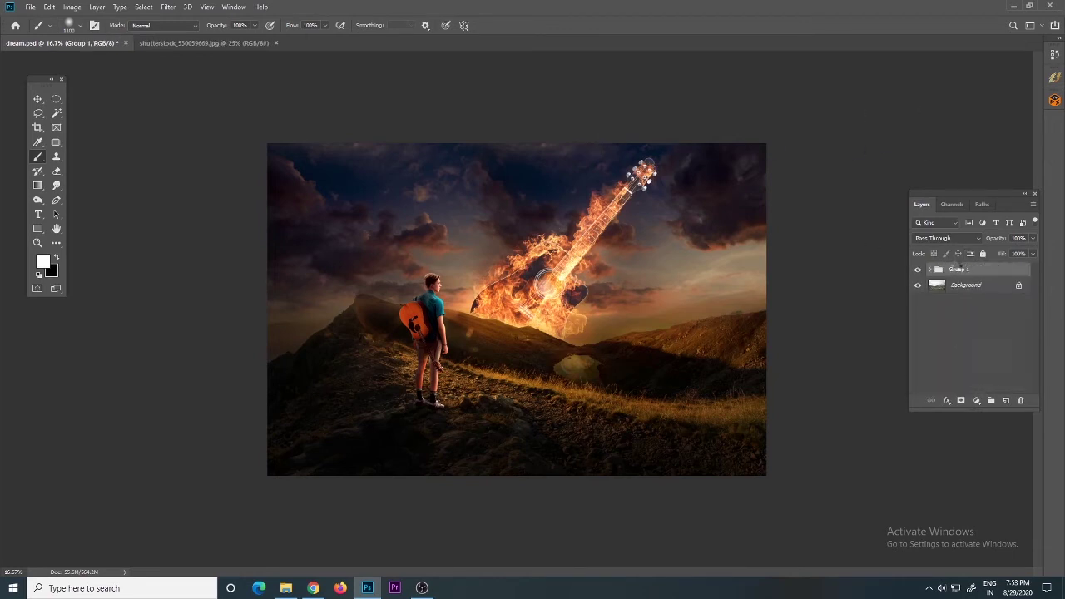
pyautogui.hotkey('ctrl', 'alt', 'e')
# Mask the merged layer with a full-image rectangular selection and convert it to a smart object.
pyautogui.moveTo(55, 99); pyautogui.dragTo(89, 101)
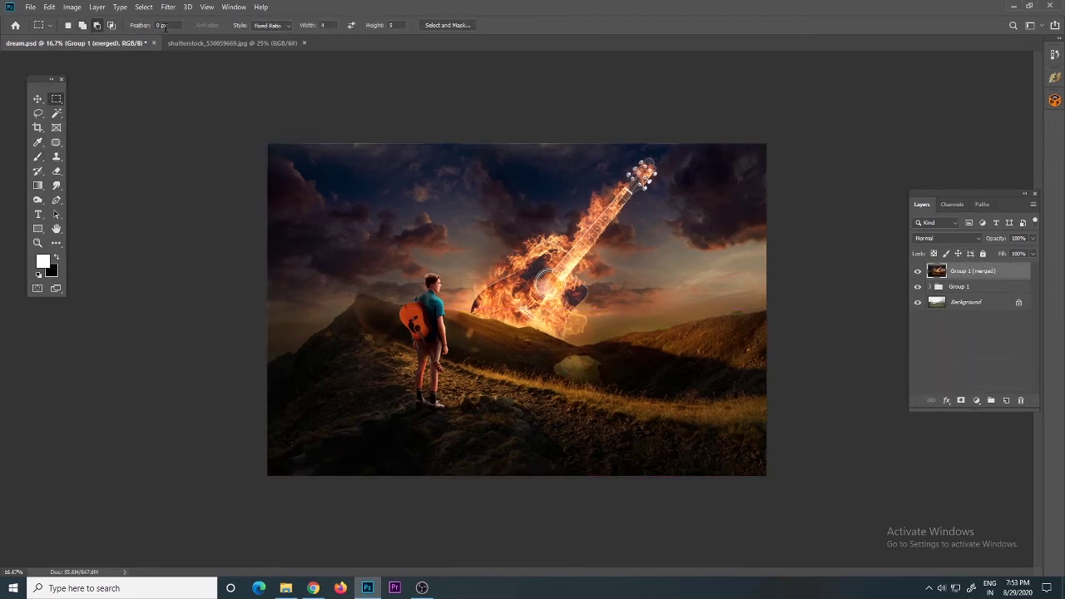
pyautogui.moveTo(267, 143); pyautogui.dragTo(861, 491)
pyautogui.click(961, 400)
pyautogui.rightClick(969, 271)
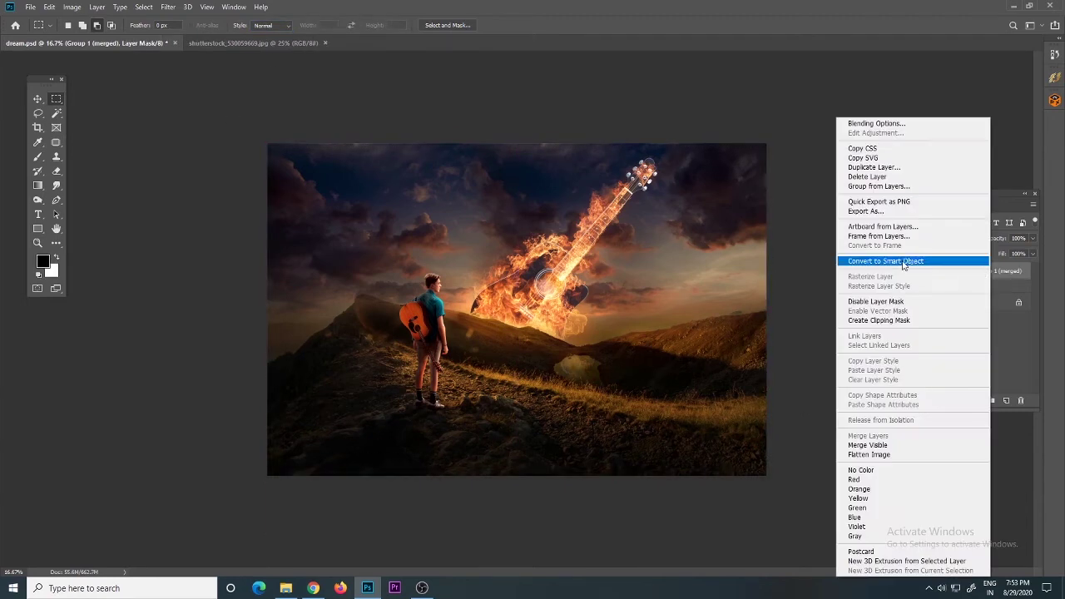
pyautogui.click(965, 326)
# In the Camera Raw Filter, set contrast +27, shadows -44 and vibrance +49.
pyautogui.click(168, 7)
pyautogui.click(193, 84)
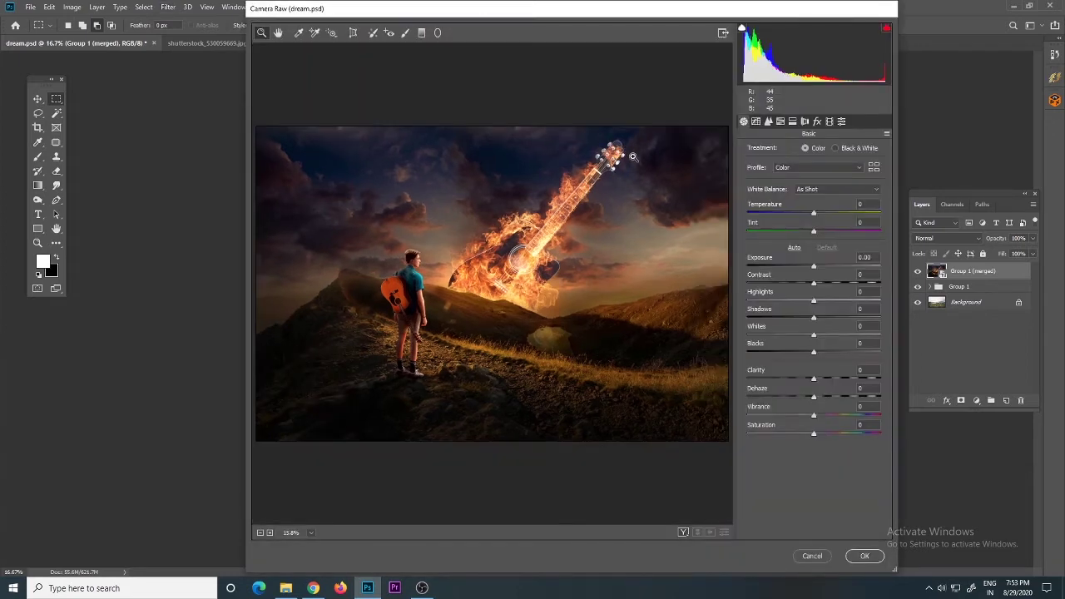
pyautogui.moveTo(814, 214)
pyautogui.mouseDown()
pyautogui.moveTo(807, 230)
pyautogui.moveTo(798, 210)
pyautogui.moveTo(810, 213)
pyautogui.moveTo(781, 230)
pyautogui.moveTo(814, 228)
pyautogui.moveTo(822, 212)
pyautogui.mouseUp()
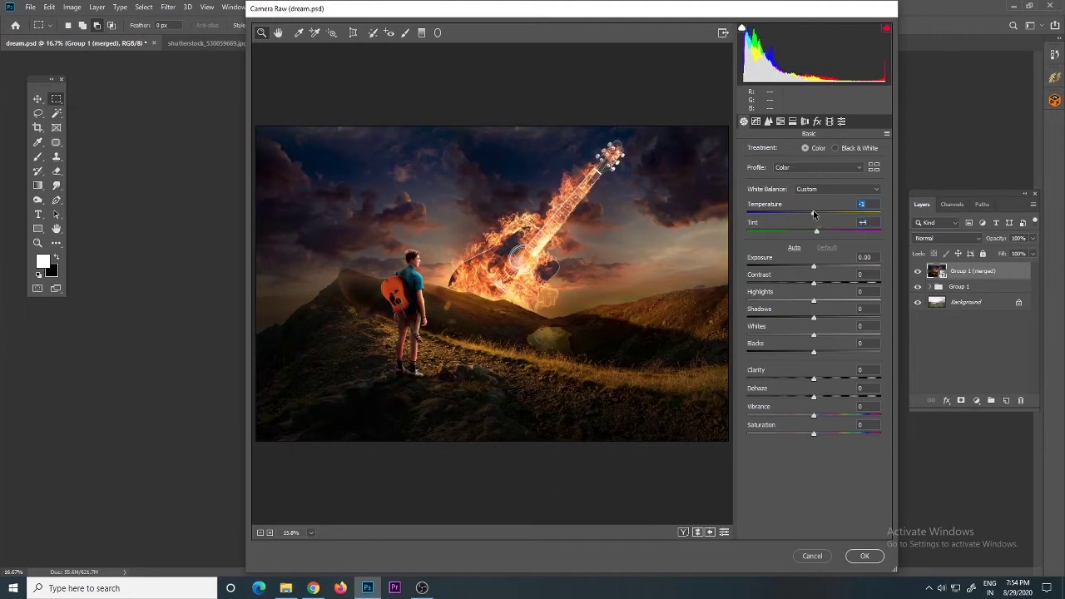
pyautogui.doubleClick(822, 211)
pyautogui.click(814, 267)
pyautogui.moveTo(814, 266)
pyautogui.mouseDown()
pyautogui.moveTo(830, 286)
pyautogui.moveTo(802, 285)
pyautogui.moveTo(812, 266)
pyautogui.moveTo(804, 300)
pyautogui.moveTo(768, 330)
pyautogui.moveTo(835, 334)
pyautogui.moveTo(870, 350)
pyautogui.moveTo(827, 351)
pyautogui.moveTo(825, 378)
pyautogui.moveTo(797, 396)
pyautogui.moveTo(795, 414)
pyautogui.moveTo(824, 434)
pyautogui.moveTo(807, 414)
pyautogui.moveTo(812, 429)
pyautogui.moveTo(818, 415)
pyautogui.moveTo(805, 433)
pyautogui.mouseUp()
pyautogui.click(812, 335)
pyautogui.click(813, 433)
pyautogui.moveTo(819, 415)
pyautogui.mouseDown()
pyautogui.moveTo(846, 415)
pyautogui.moveTo(811, 434)
pyautogui.moveTo(834, 417)
pyautogui.mouseUp()
# Add sharpening, luminance noise reduction and colour noise reduction in the Detail settings.
pyautogui.click(768, 122)
pyautogui.moveTo(783, 167)
pyautogui.mouseDown()
pyautogui.moveTo(795, 205)
pyautogui.moveTo(777, 222)
pyautogui.mouseUp()
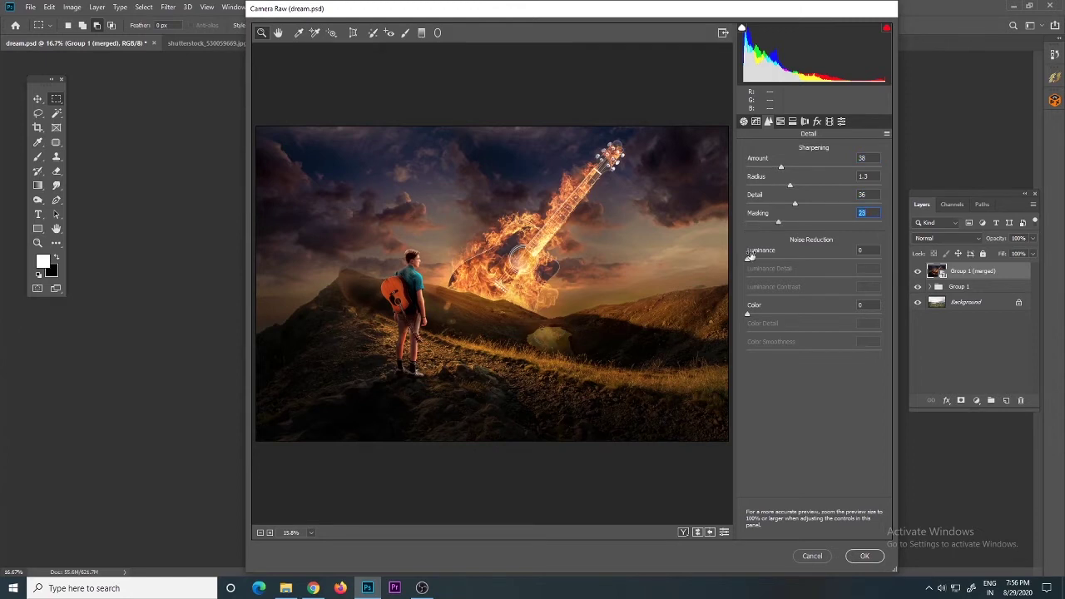
pyautogui.moveTo(747, 258); pyautogui.dragTo(757, 258)
pyautogui.moveTo(753, 308); pyautogui.dragTo(770, 312)
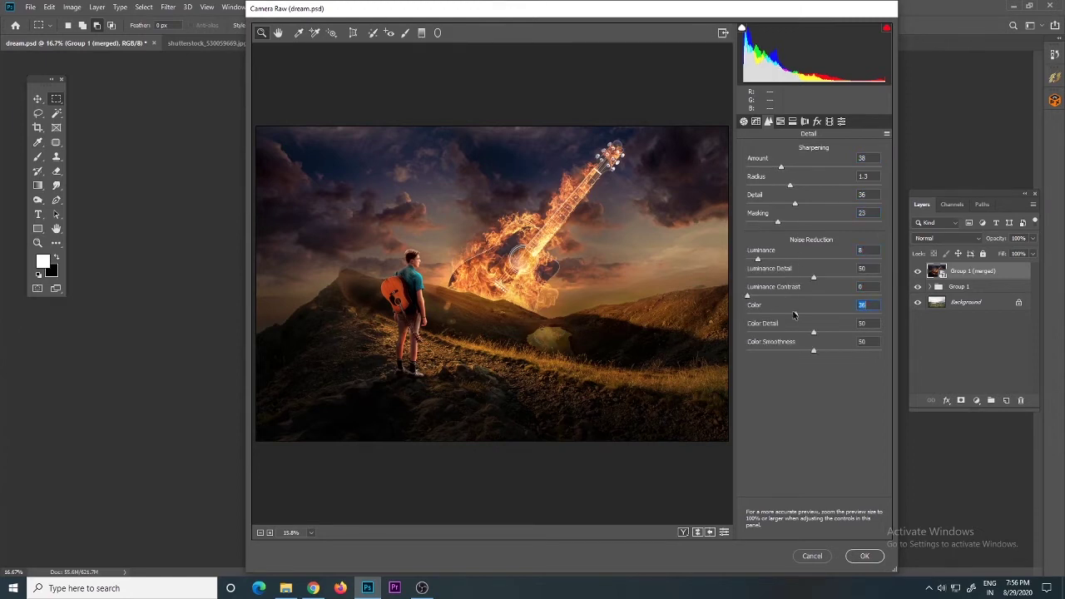
# Shift HSL hues: Reds -20, Yellows -21, Aquas -18, Blues +35.
pyautogui.click(781, 122)
pyautogui.click(751, 150)
pyautogui.moveTo(814, 190)
pyautogui.mouseDown()
pyautogui.moveTo(855, 190)
pyautogui.moveTo(802, 190)
pyautogui.moveTo(821, 209)
pyautogui.moveTo(825, 191)
pyautogui.moveTo(813, 193)
pyautogui.moveTo(836, 210)
pyautogui.moveTo(805, 209)
pyautogui.moveTo(790, 228)
pyautogui.moveTo(813, 208)
pyautogui.moveTo(800, 191)
pyautogui.mouseUp()
pyautogui.moveTo(814, 264)
pyautogui.mouseDown()
pyautogui.moveTo(780, 263)
pyautogui.moveTo(801, 264)
pyautogui.mouseUp()
pyautogui.moveTo(813, 282); pyautogui.dragTo(841, 272)
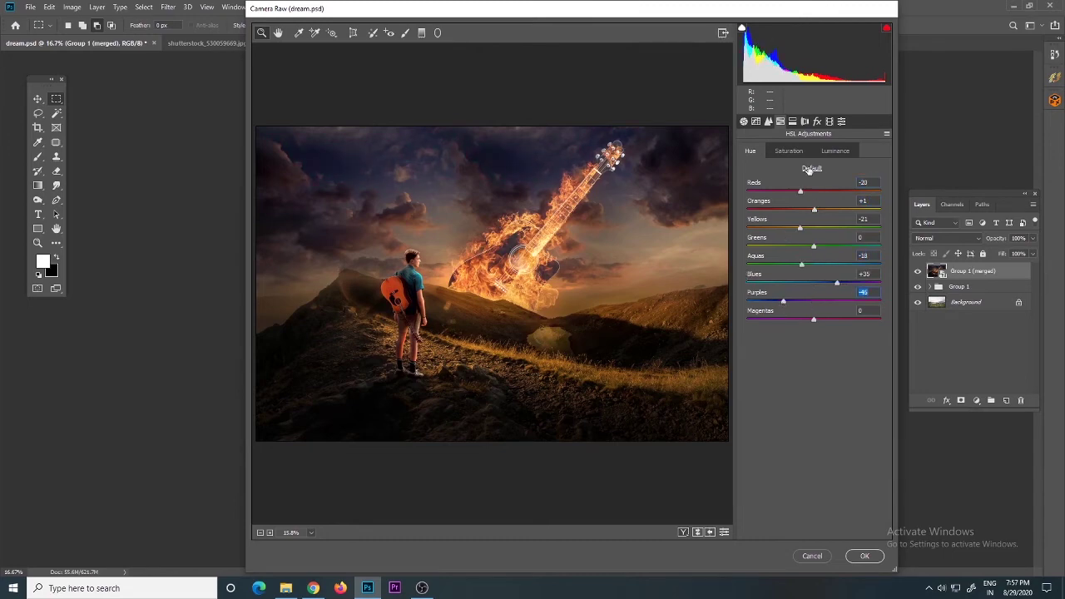
# Raise Oranges, Yellows and Reds saturation and desaturate Blues and Purples in HSL.
pyautogui.click(789, 152)
pyautogui.moveTo(814, 210)
pyautogui.mouseDown()
pyautogui.moveTo(834, 211)
pyautogui.moveTo(817, 228)
pyautogui.mouseUp()
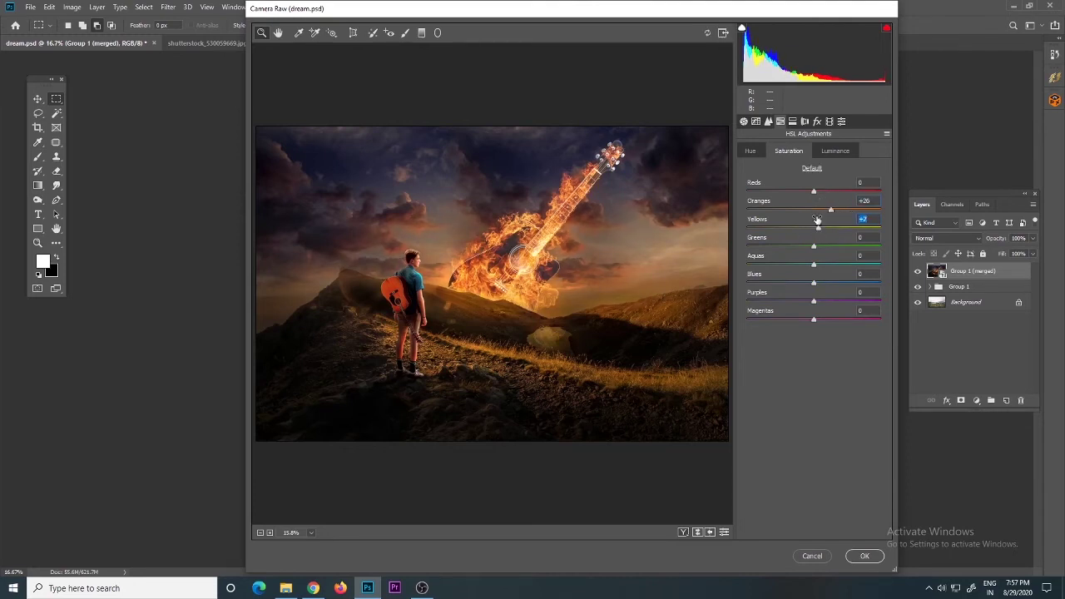
pyautogui.moveTo(813, 192)
pyautogui.mouseDown()
pyautogui.moveTo(831, 192)
pyautogui.moveTo(777, 192)
pyautogui.moveTo(831, 209)
pyautogui.mouseUp()
pyautogui.moveTo(813, 283)
pyautogui.mouseDown()
pyautogui.moveTo(770, 281)
pyautogui.moveTo(747, 301)
pyautogui.mouseUp()
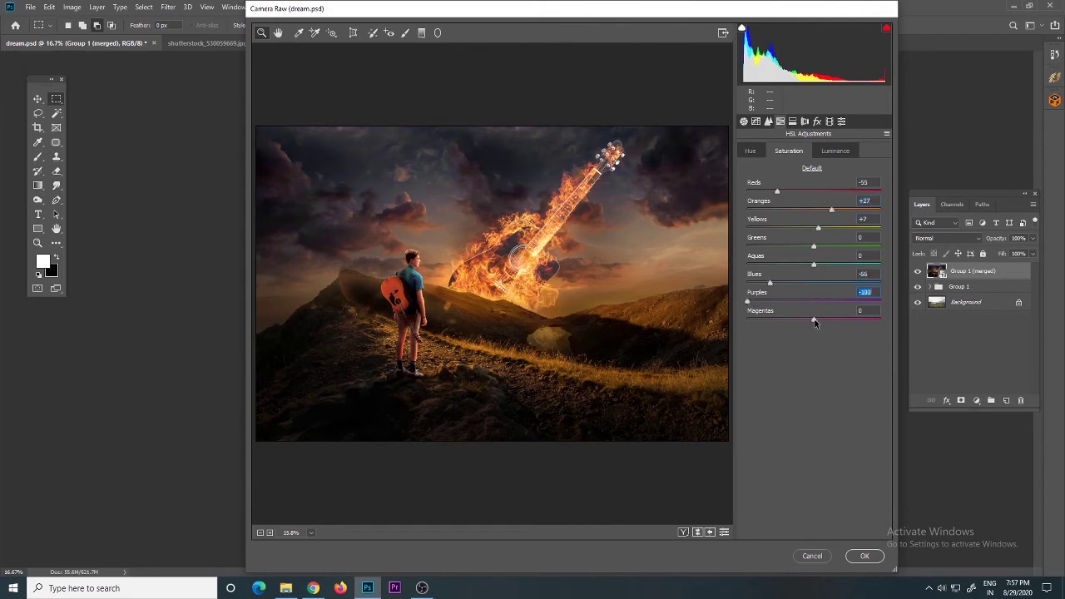
pyautogui.moveTo(814, 320)
pyautogui.mouseDown()
pyautogui.moveTo(747, 321)
pyautogui.moveTo(772, 301)
pyautogui.mouseUp()
# Darken Reds -59 and Purples -56 in Luminance, then set Split Toning highlight saturation 19.
pyautogui.click(836, 152)
pyautogui.moveTo(813, 191)
pyautogui.mouseDown()
pyautogui.moveTo(774, 192)
pyautogui.moveTo(822, 210)
pyautogui.moveTo(825, 228)
pyautogui.moveTo(805, 228)
pyautogui.moveTo(815, 247)
pyautogui.moveTo(766, 284)
pyautogui.moveTo(805, 283)
pyautogui.moveTo(776, 302)
pyautogui.mouseUp()
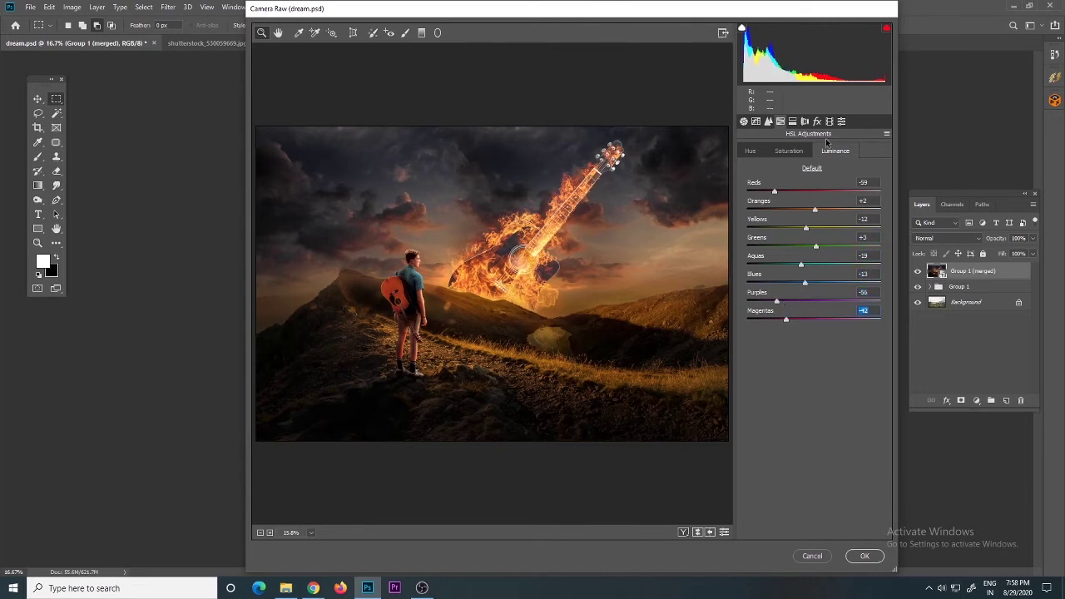
pyautogui.click(791, 122)
pyautogui.moveTo(747, 166)
pyautogui.mouseDown()
pyautogui.moveTo(772, 184)
pyautogui.moveTo(854, 166)
pyautogui.mouseUp()
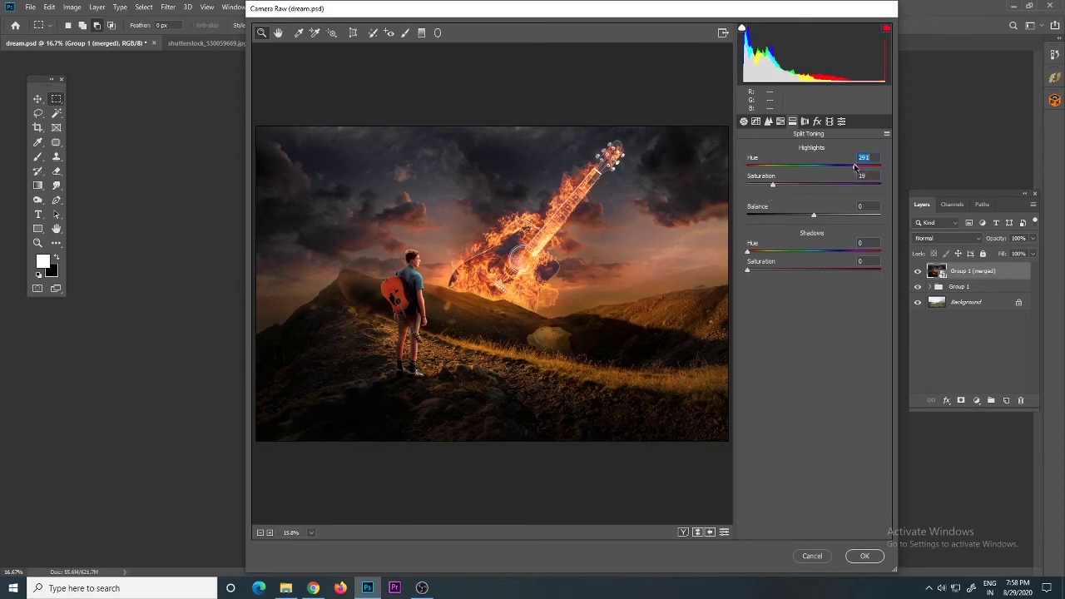
# Set split-toning highlights to hue 290, saturation 13, and shadows saturation to 18.
pyautogui.moveTo(747, 251)
pyautogui.mouseDown()
pyautogui.moveTo(764, 251)
pyautogui.moveTo(777, 270)
pyautogui.moveTo(756, 252)
pyautogui.moveTo(831, 250)
pyautogui.mouseUp()
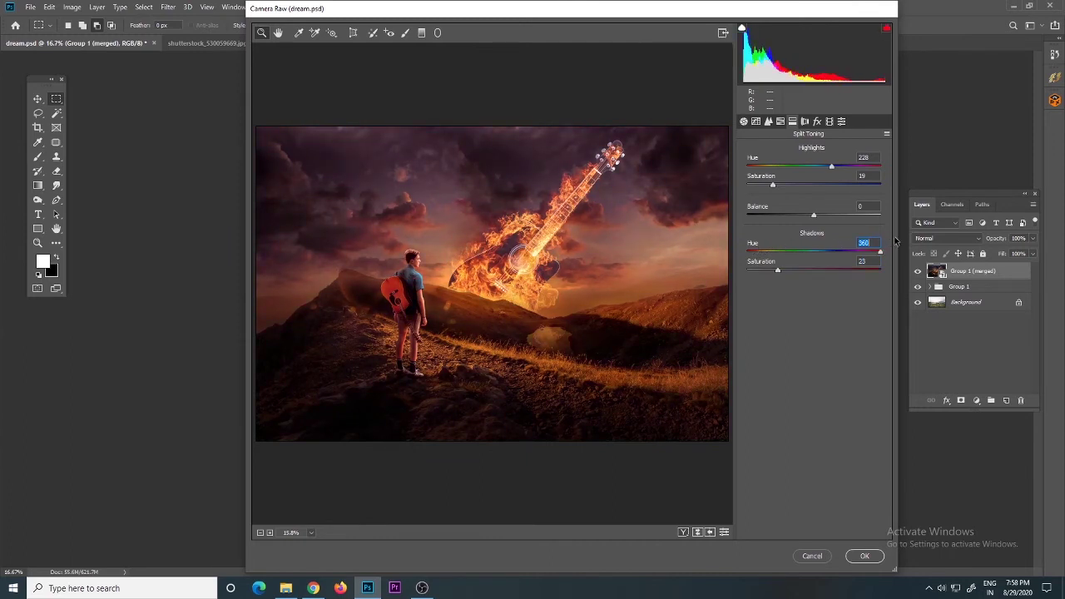
pyautogui.moveTo(830, 251)
pyautogui.mouseDown()
pyautogui.moveTo(810, 250)
pyautogui.moveTo(817, 226)
pyautogui.mouseUp()
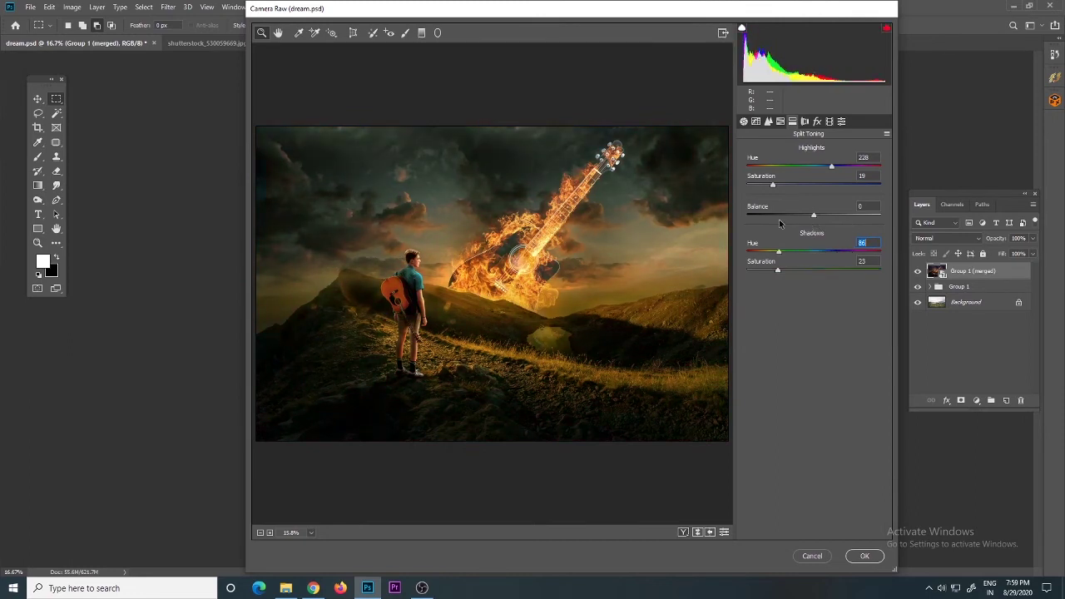
pyautogui.moveTo(774, 222); pyautogui.dragTo(772, 220)
pyautogui.moveTo(772, 220); pyautogui.dragTo(800, 225)
pyautogui.moveTo(831, 166)
pyautogui.mouseDown()
pyautogui.moveTo(874, 166)
pyautogui.moveTo(737, 158)
pyautogui.moveTo(764, 161)
pyautogui.mouseUp()
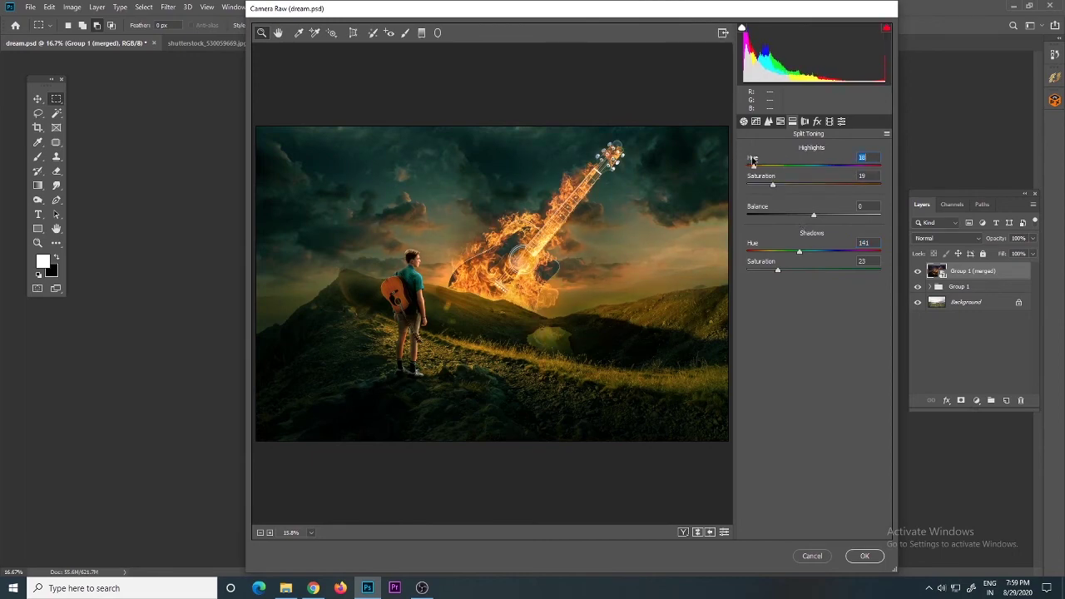
pyautogui.moveTo(811, 216)
pyautogui.mouseDown()
pyautogui.moveTo(773, 205)
pyautogui.moveTo(833, 206)
pyautogui.moveTo(756, 189)
pyautogui.mouseUp()
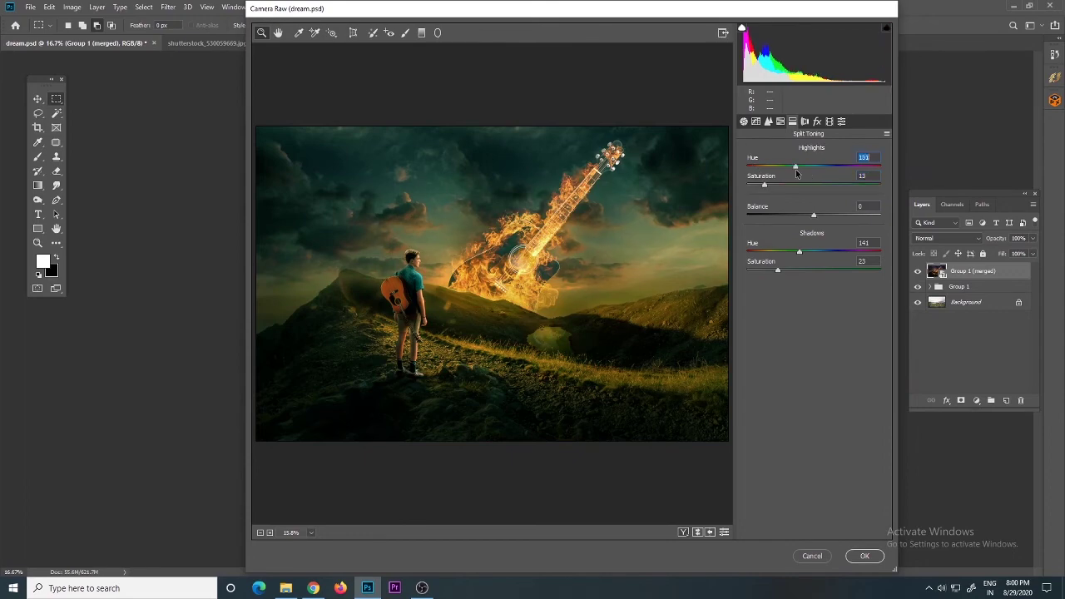
pyautogui.moveTo(794, 272)
pyautogui.mouseDown()
pyautogui.moveTo(757, 274)
pyautogui.moveTo(803, 251)
pyautogui.mouseUp()
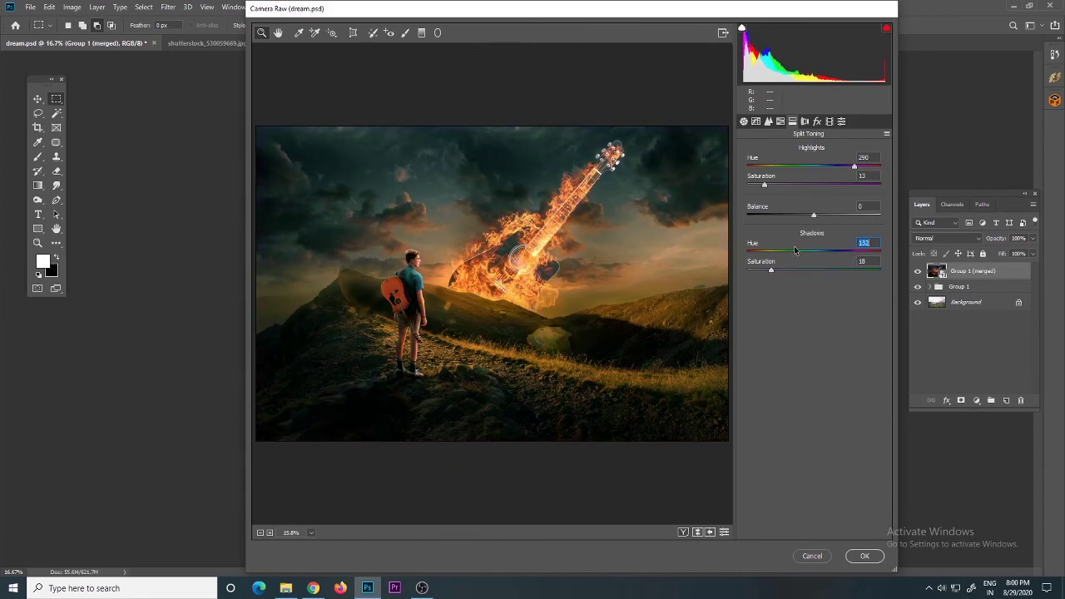
pyautogui.moveTo(803, 251)
pyautogui.mouseDown()
pyautogui.moveTo(721, 251)
pyautogui.moveTo(807, 253)
pyautogui.mouseUp()
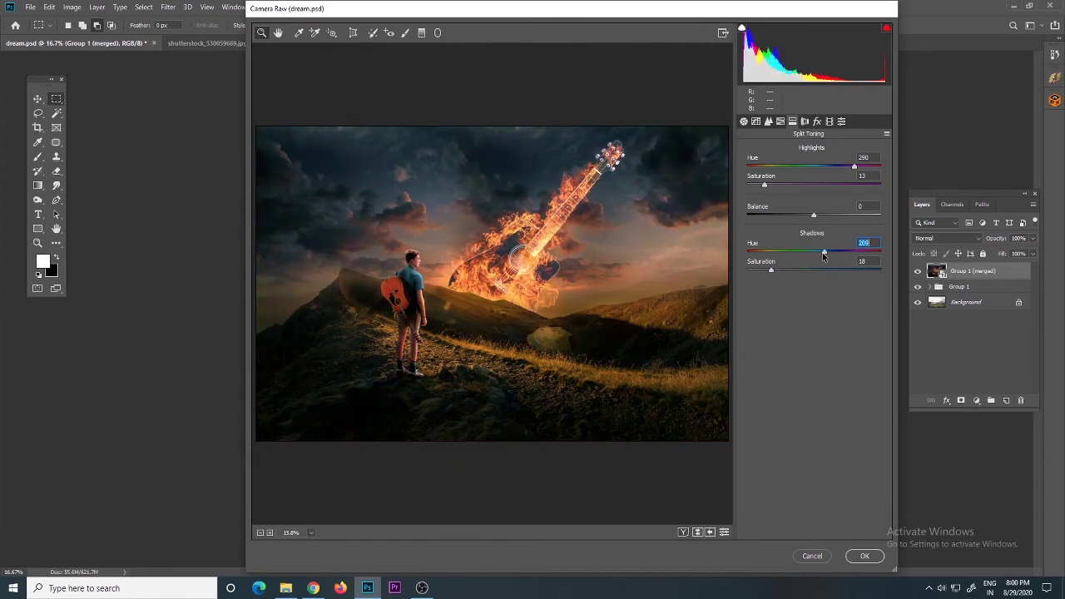
pyautogui.click(803, 121)
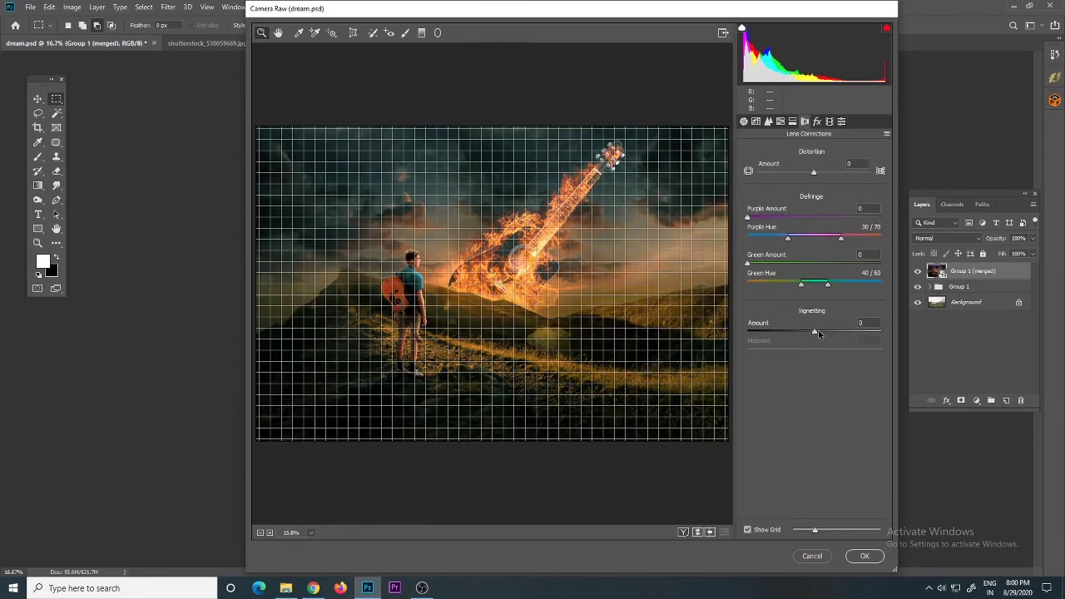
# Add a vignette plus the Medium Sharpening and Medium Vignetting presets, then apply the grade.
pyautogui.moveTo(814, 332); pyautogui.dragTo(769, 332)
pyautogui.click(842, 121)
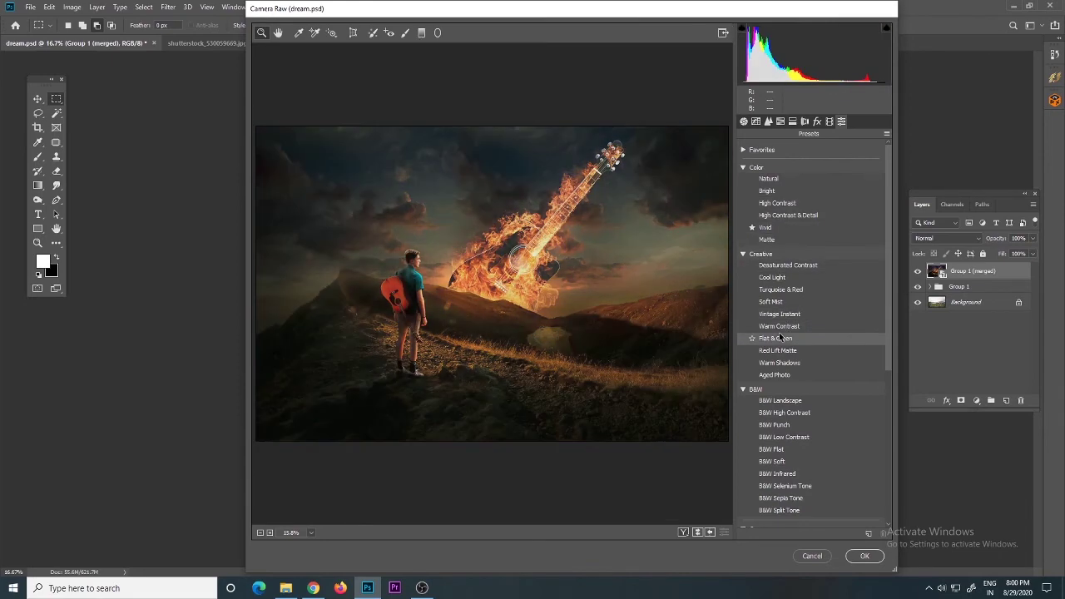
pyautogui.scroll(-5, 782, 416)
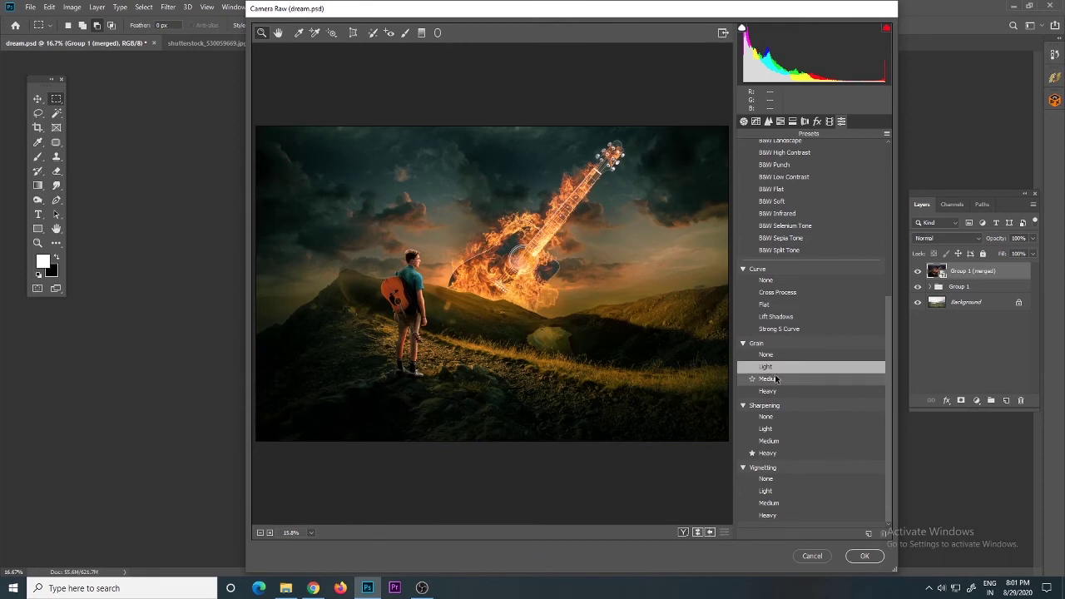
pyautogui.click(769, 441)
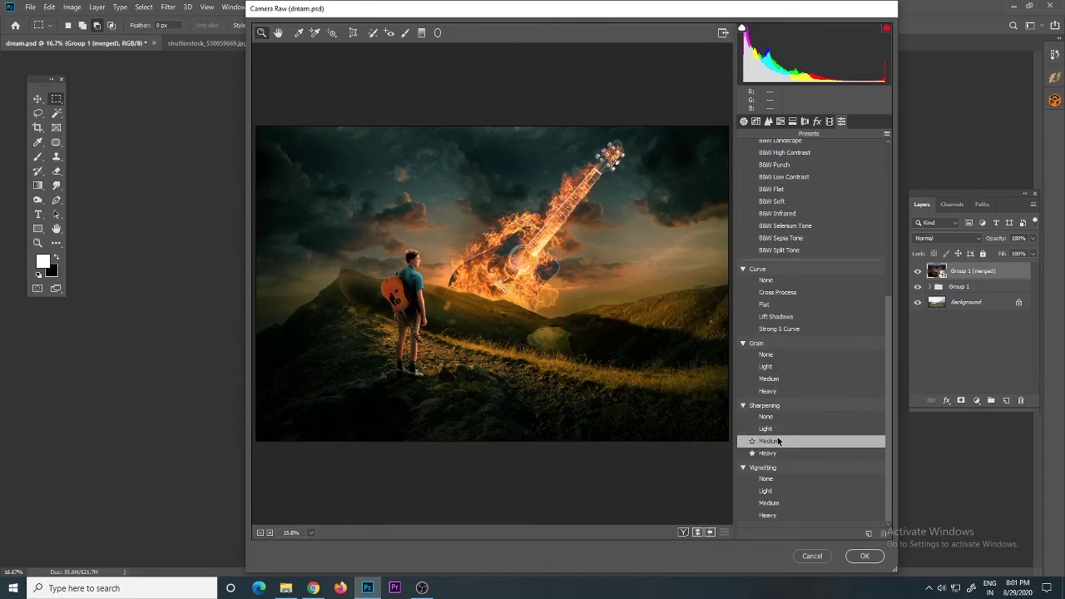
pyautogui.click(769, 503)
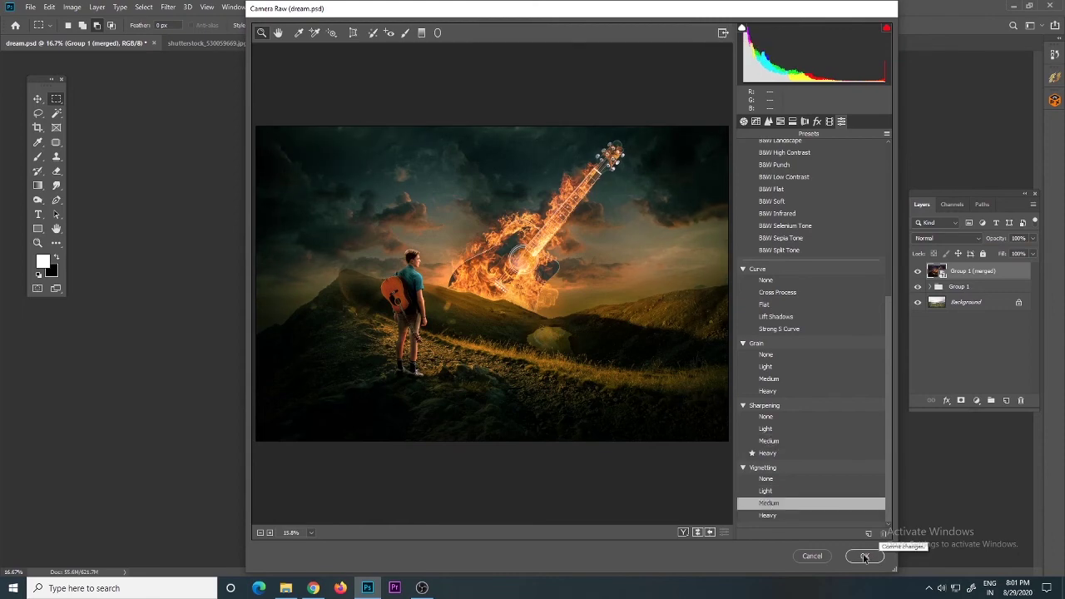
pyautogui.click(865, 556)
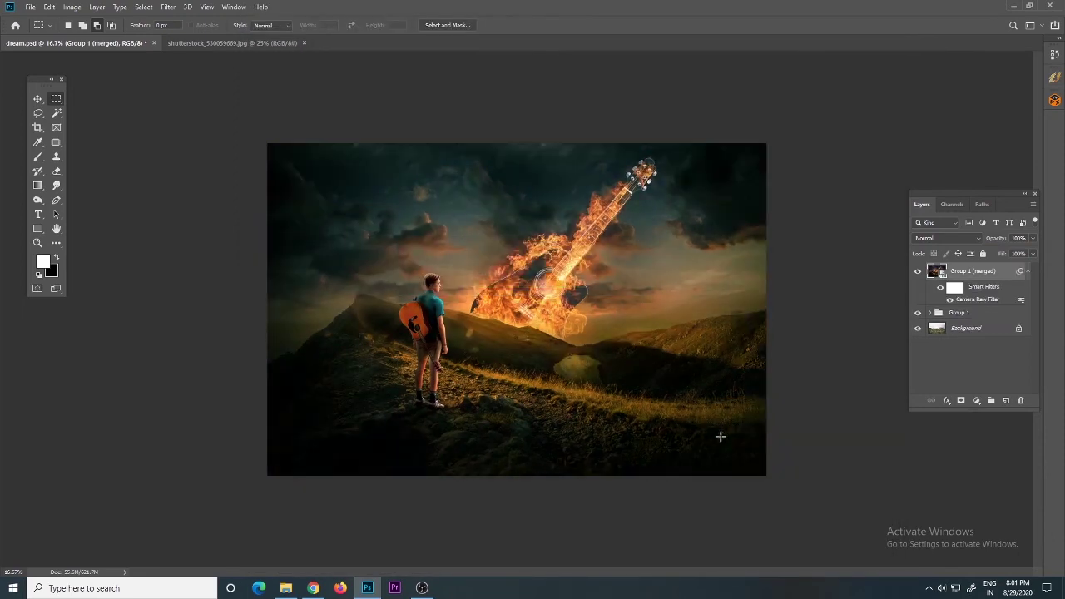
# Save dream.psd with the Camera Raw smart filter applied.
pyautogui.hotkey('ctrl', 's')
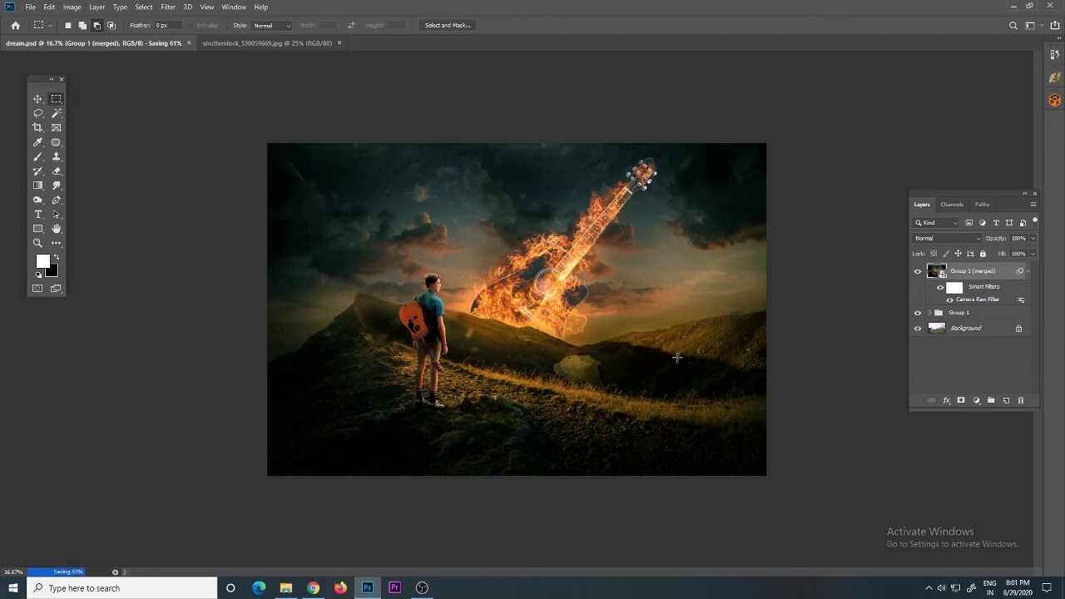